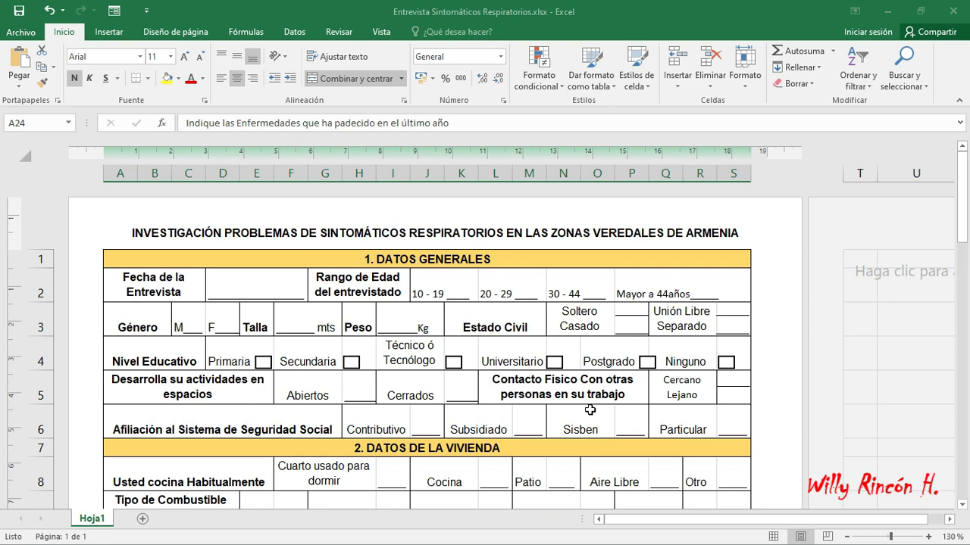
Fill the Afiliación al Sistema de Seguridad Social row and the Estado Civil fields of the survey form with yellow
drag(289, 421, 726, 419)
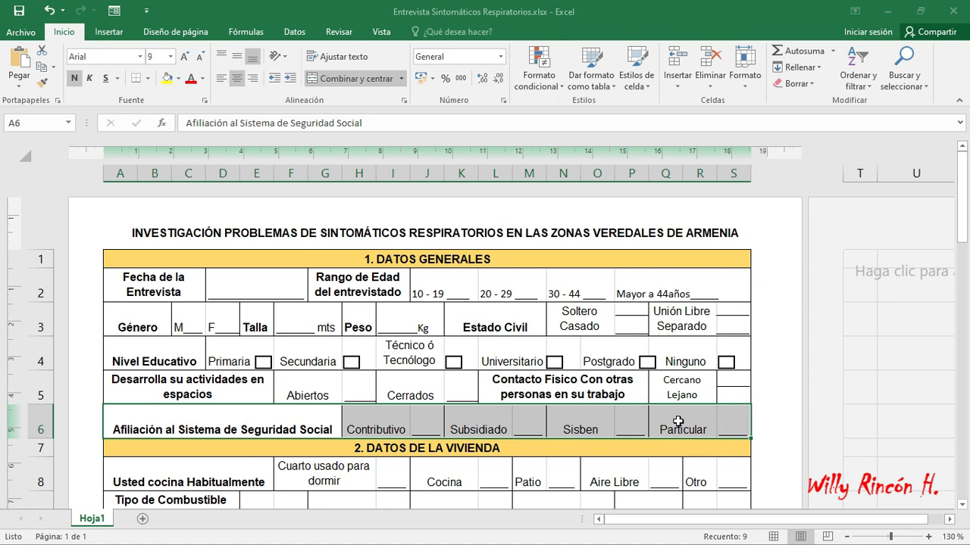
scroll(790, 404, down, 2)
scroll(790, 404, down, 4)
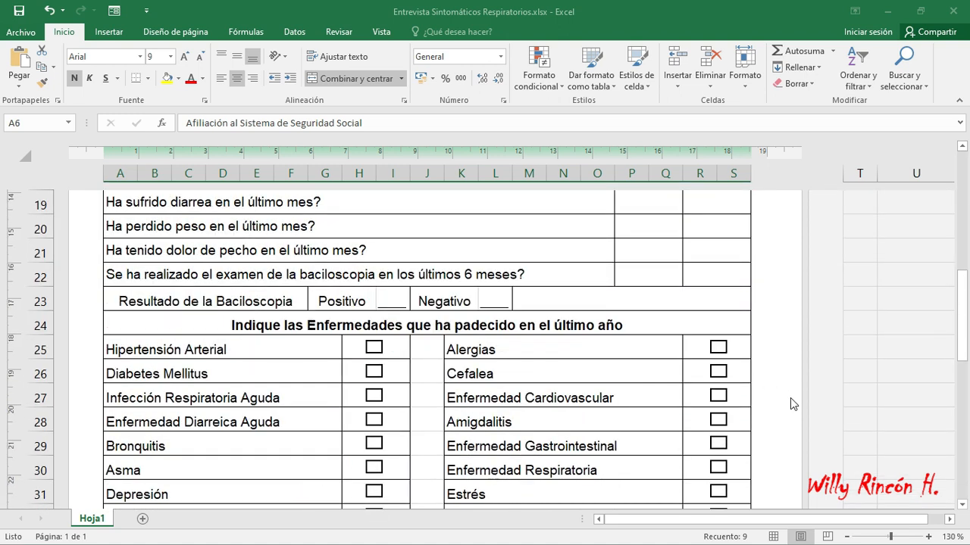
scroll(790, 404, up, 6)
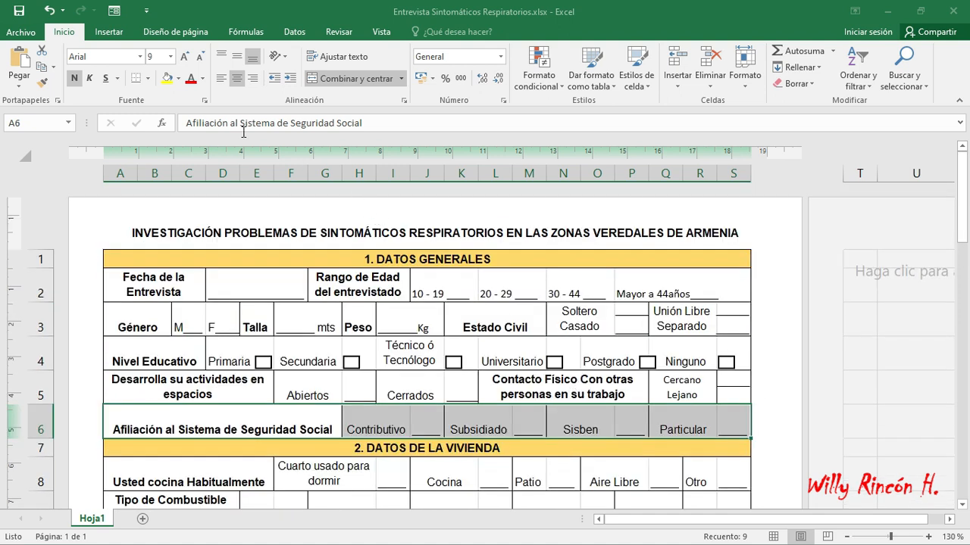
click(167, 78)
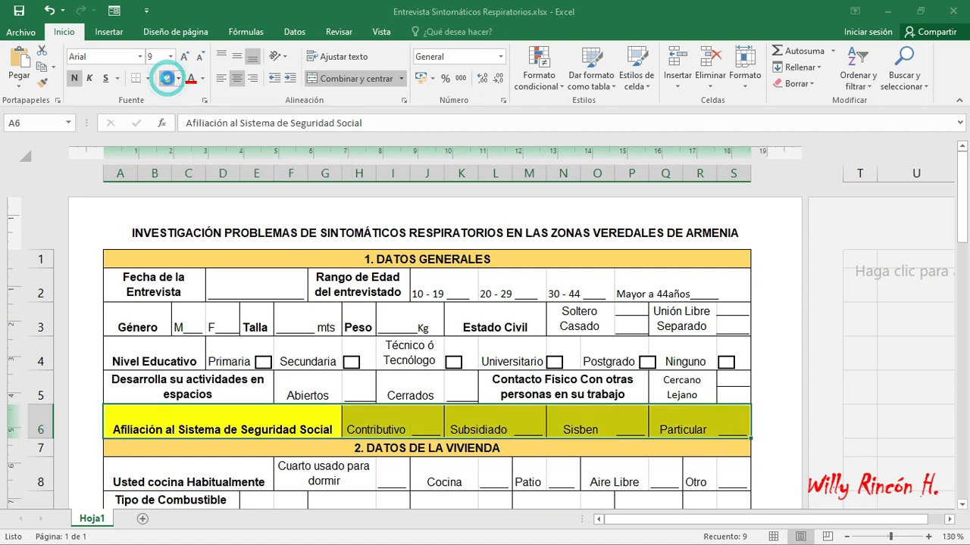
click(224, 428)
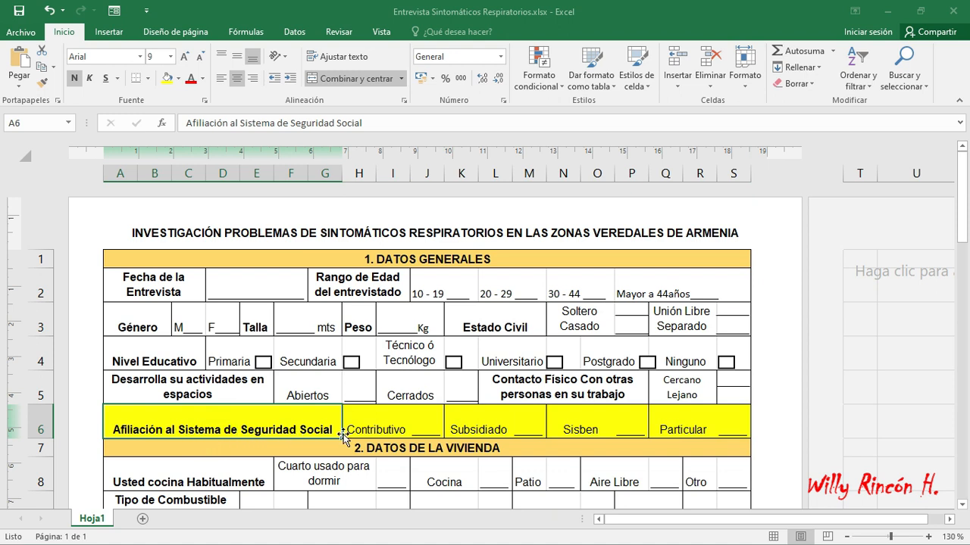
click(419, 429)
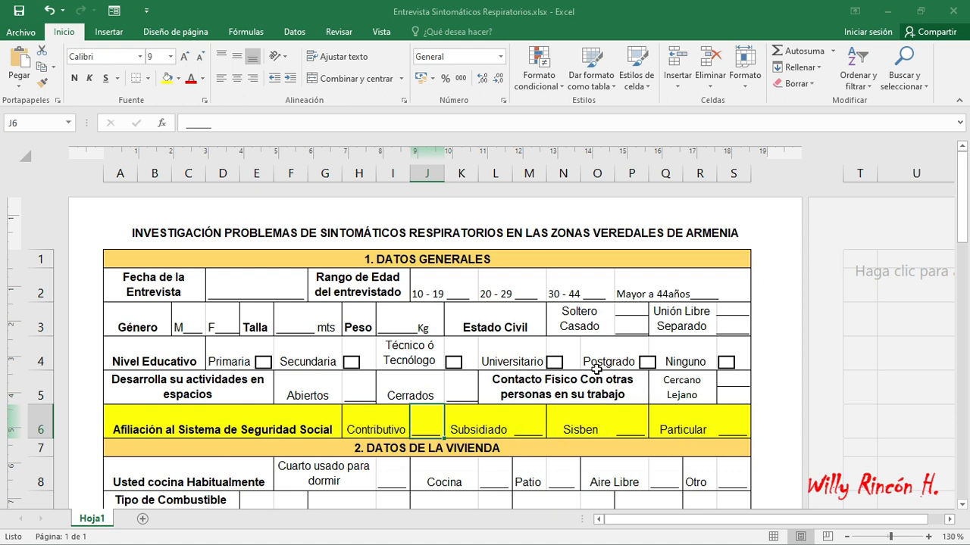
drag(501, 319, 727, 318)
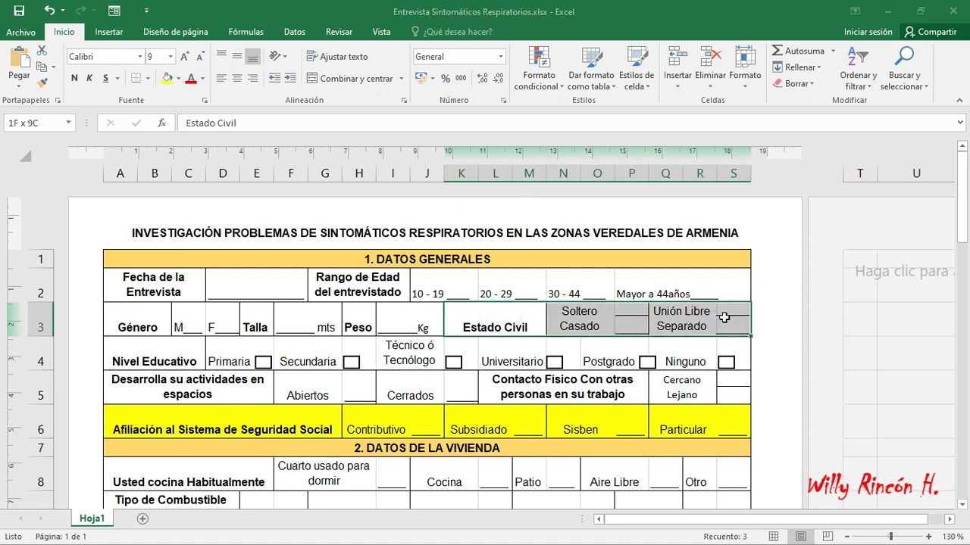
click(167, 78)
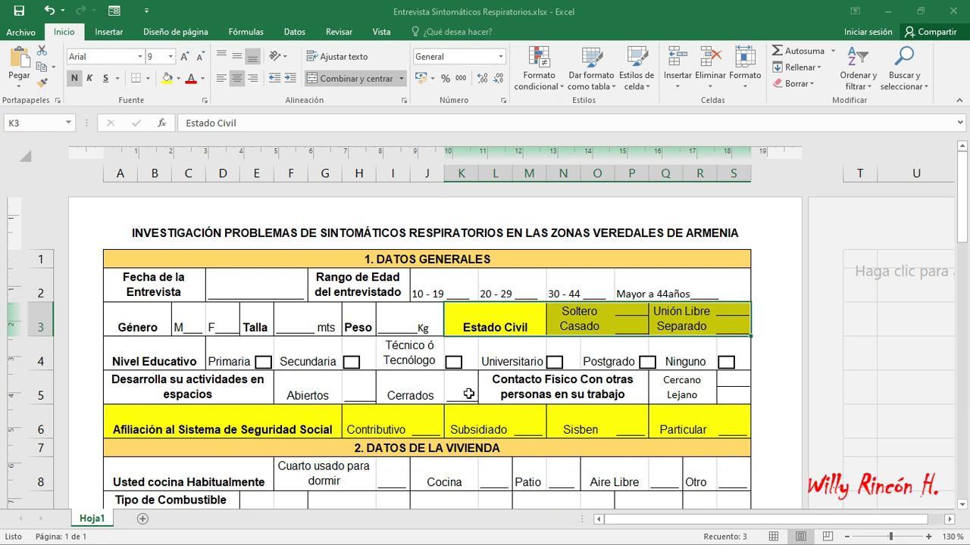
Add a new worksheet after Hoja1, enlarge its view to 170 % and rename the sheet as datos
click(142, 519)
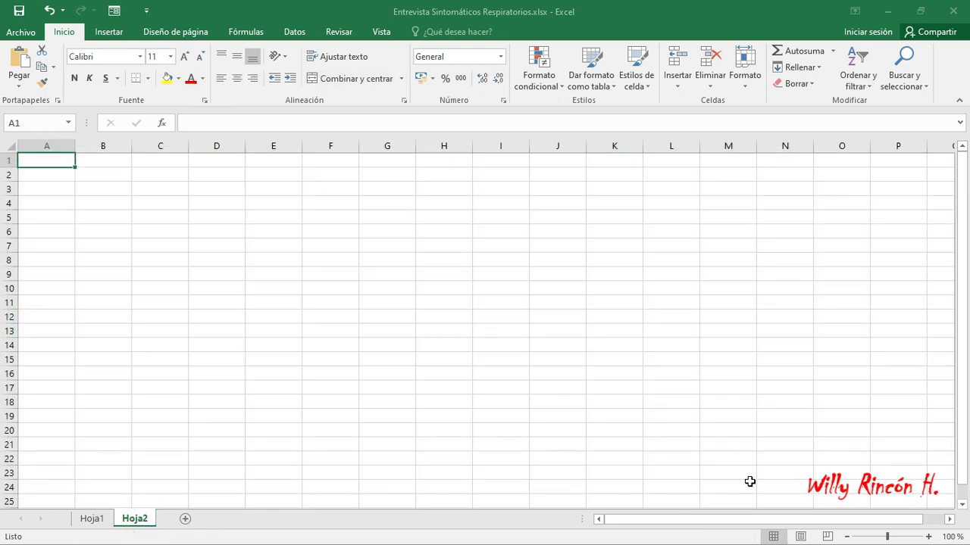
click(928, 536)
click(928, 536)
click(928, 536)
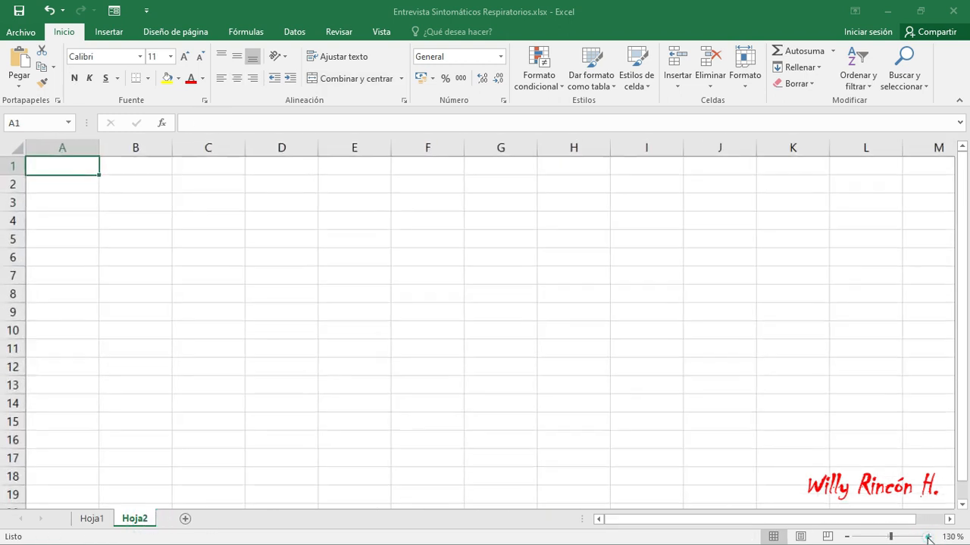
click(928, 536)
click(928, 536)
click(928, 536)
click(928, 536)
click(137, 522)
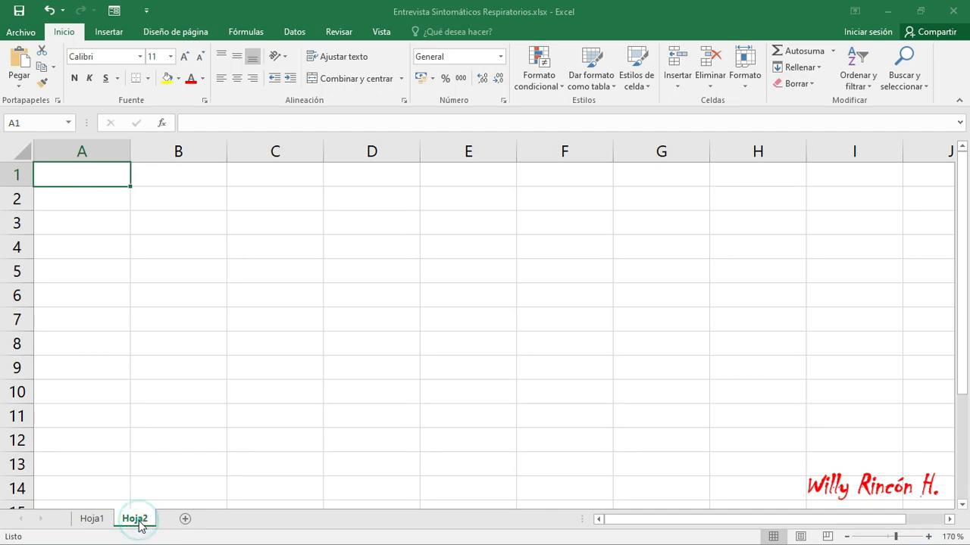
double_click(137, 521)
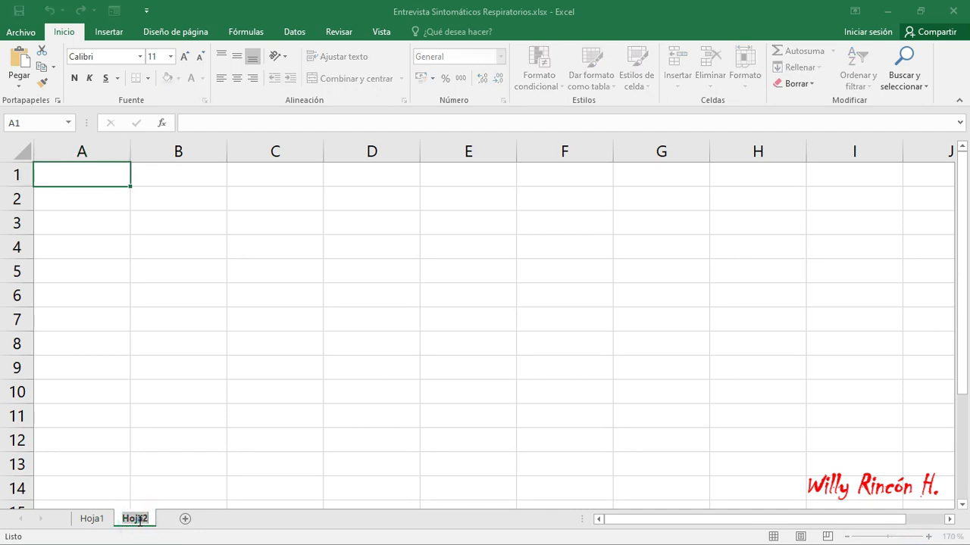
text(datos)
key(Return)
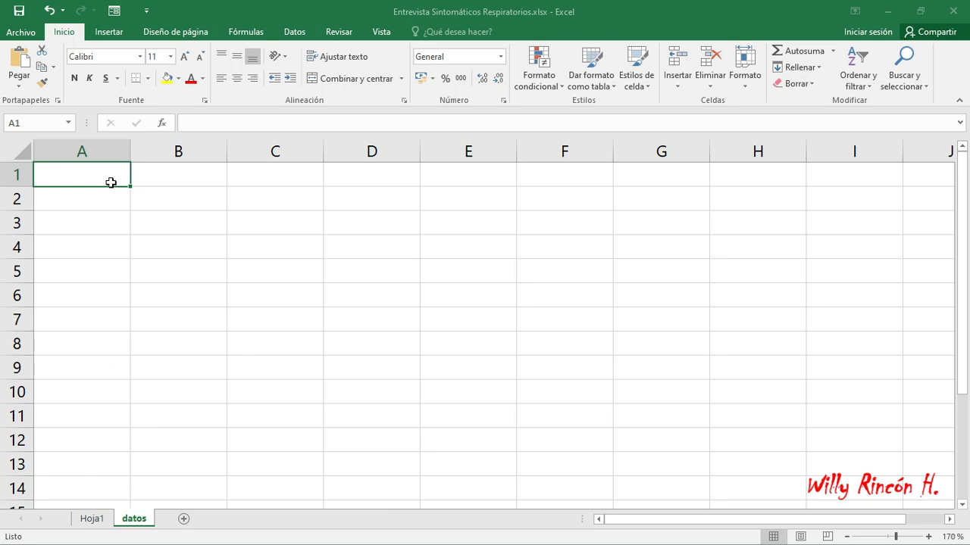
Enter the heading "Número de Encuesta" in A1 and widen column A to fit it
text(N)
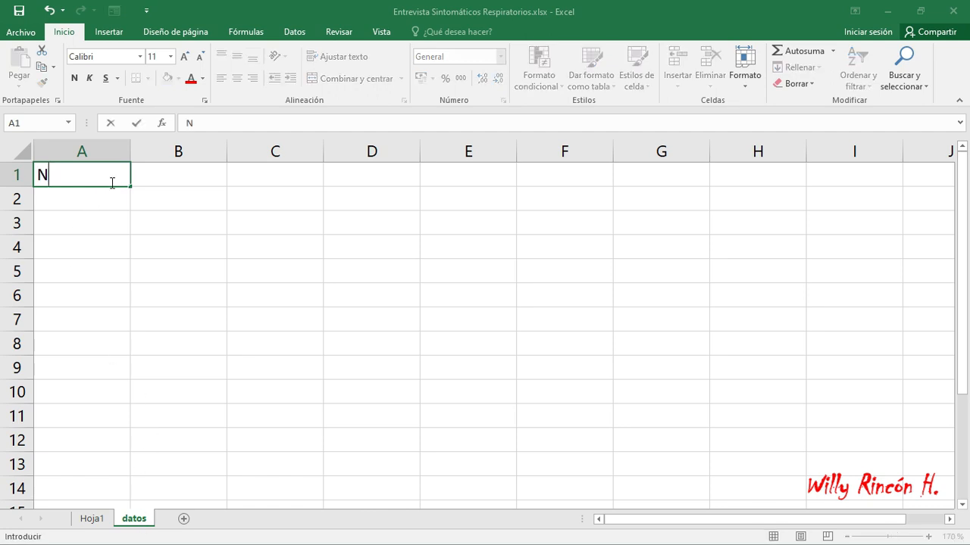
text(úmero de Encuesta)
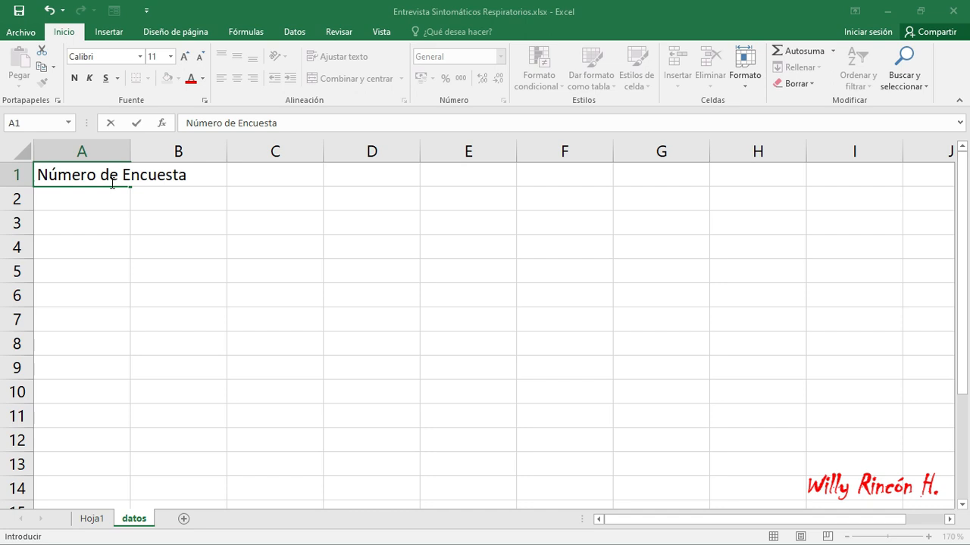
key(Return)
key(Up)
key(Right)
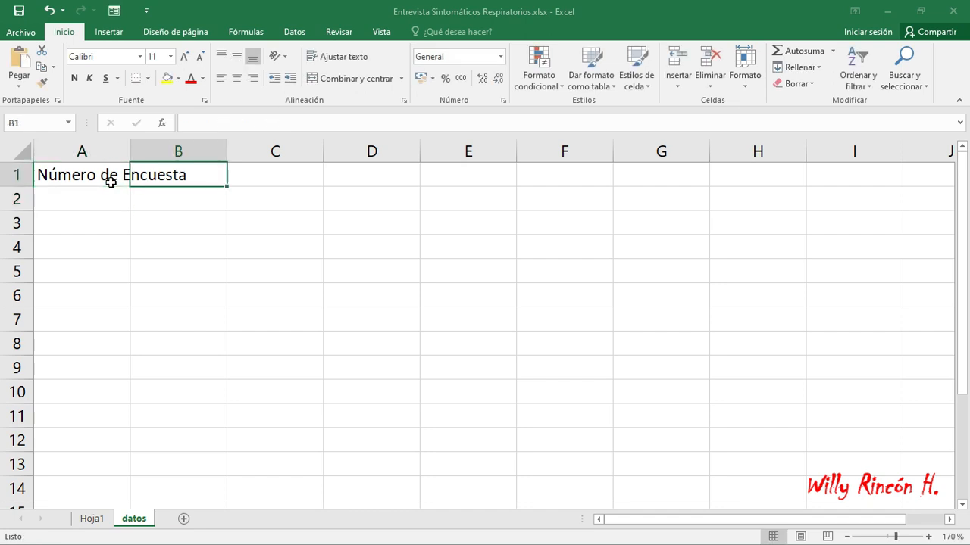
drag(137, 148, 203, 147)
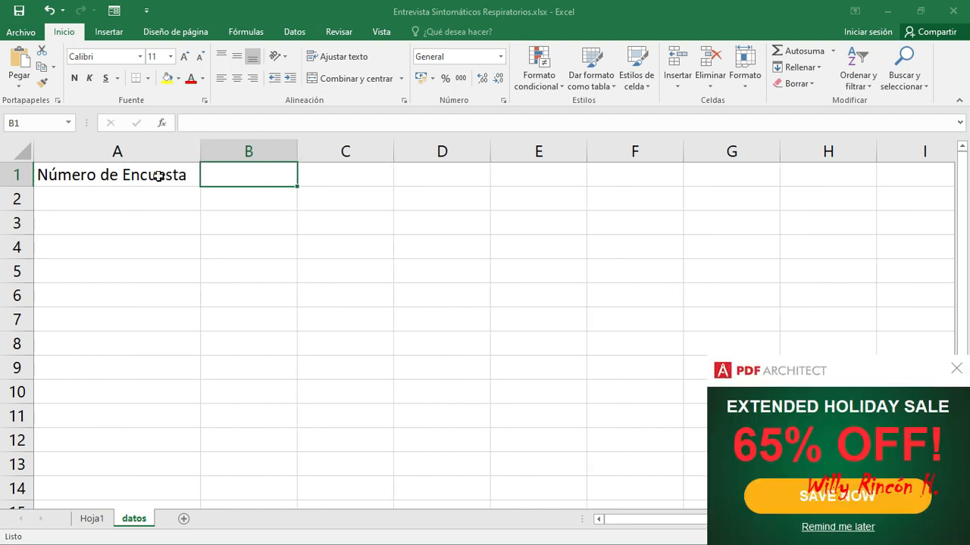
click(956, 369)
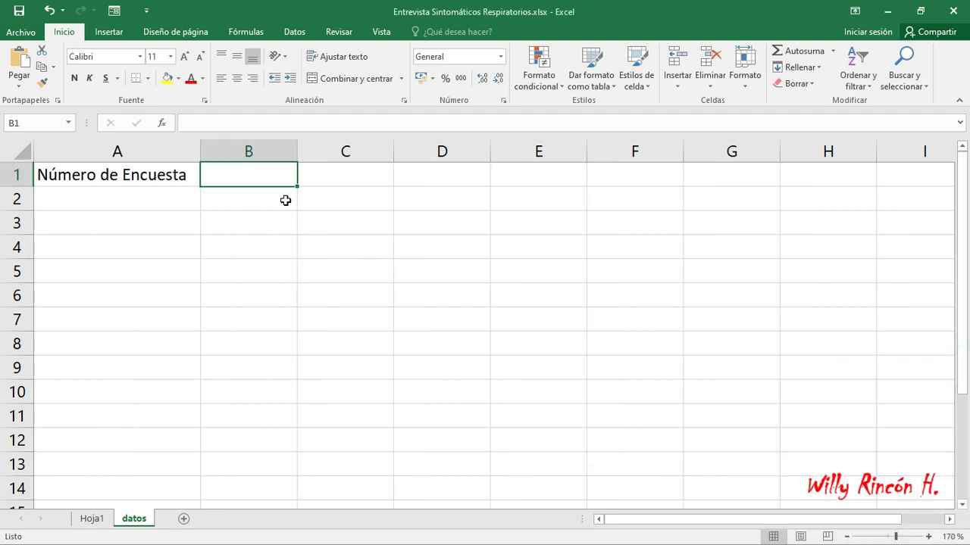
Enter the headings "Estado Civil" in B1 and "Afiliación a Seguridad Social" in C1 of the datos sheet
click(95, 519)
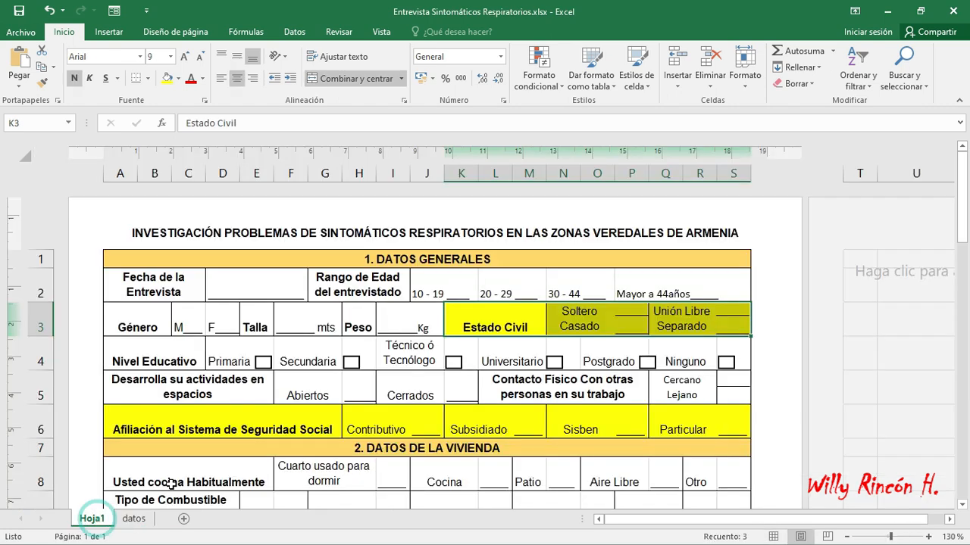
click(134, 521)
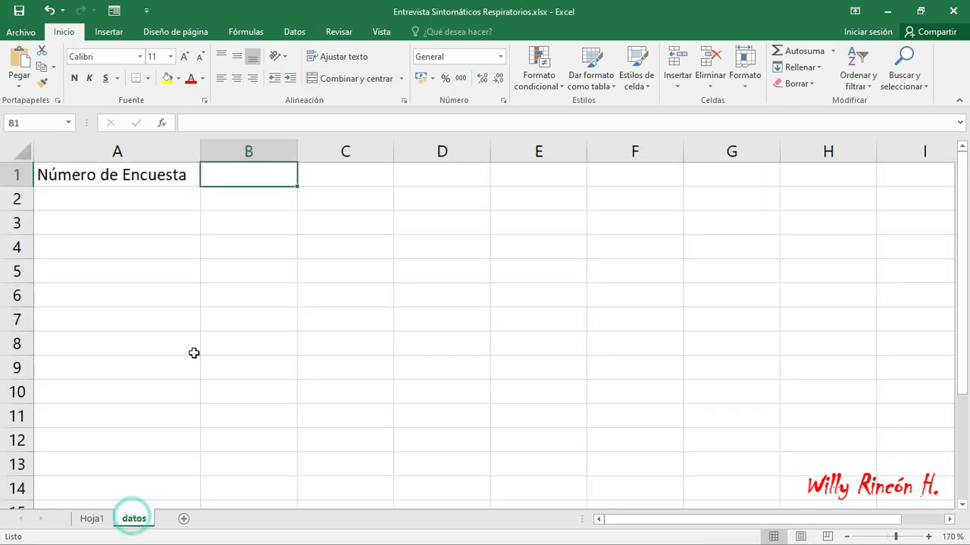
text(Estado C)
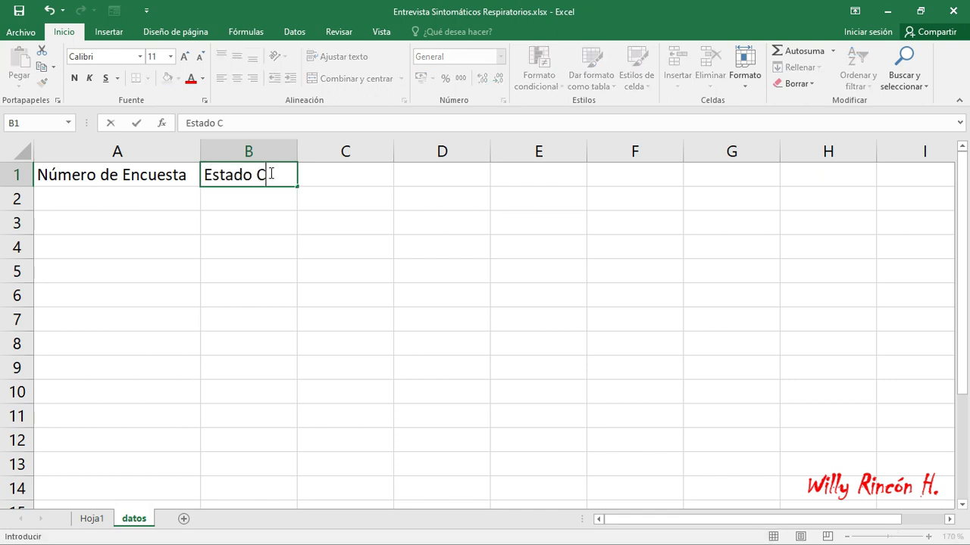
key(BackSpace)
text(Civil)
key(Return)
key(Up)
key(Right)
text(A)
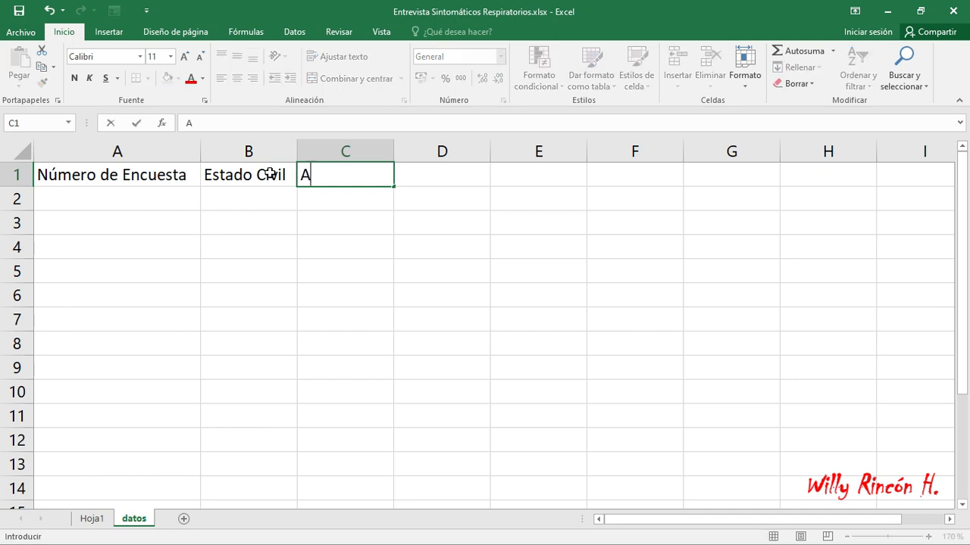
text(filiación a Seguridad Social)
key(Return)
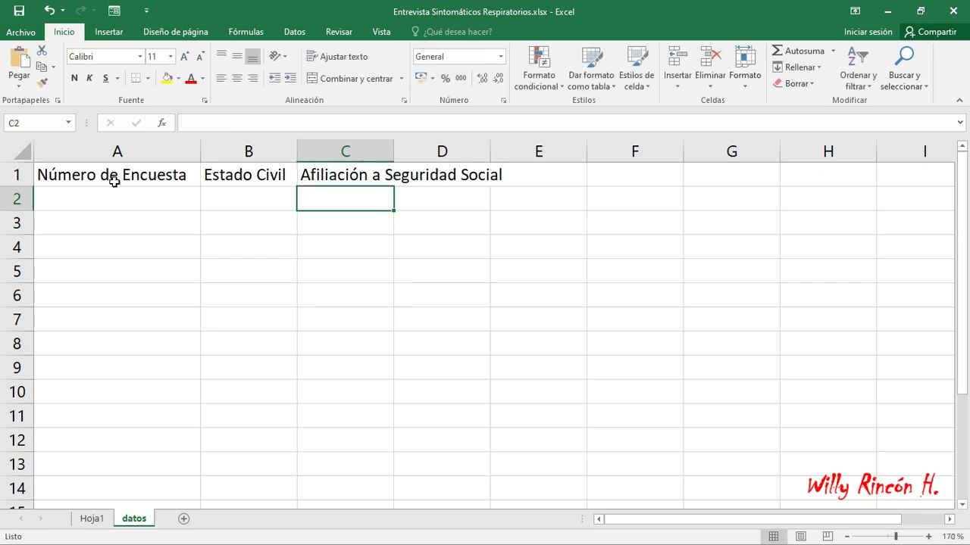
Format cells A1:D1 with horizontal and vertical centring, wrapped text and yellow fill, widening column C slightly
drag(102, 176, 443, 174)
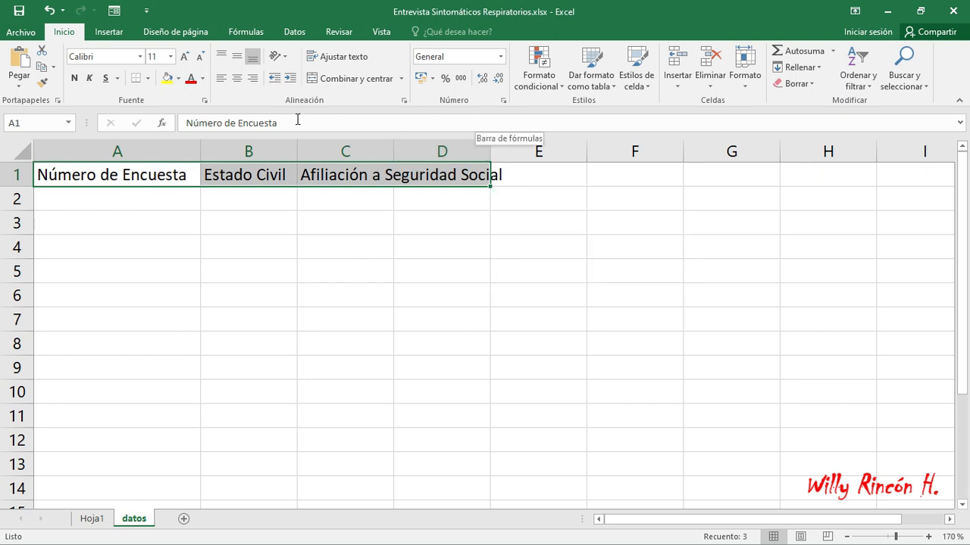
click(237, 78)
click(237, 56)
click(404, 100)
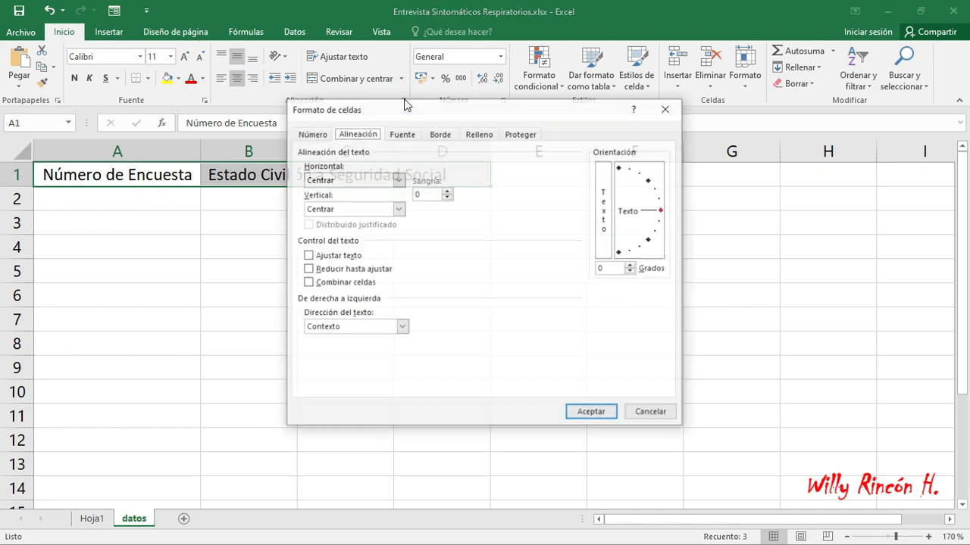
click(309, 256)
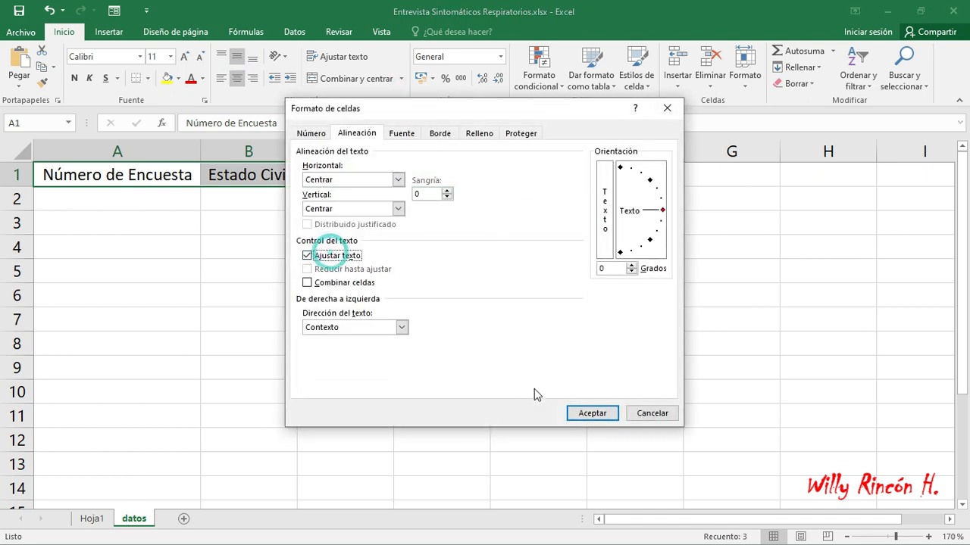
click(592, 414)
drag(394, 148, 413, 147)
click(167, 78)
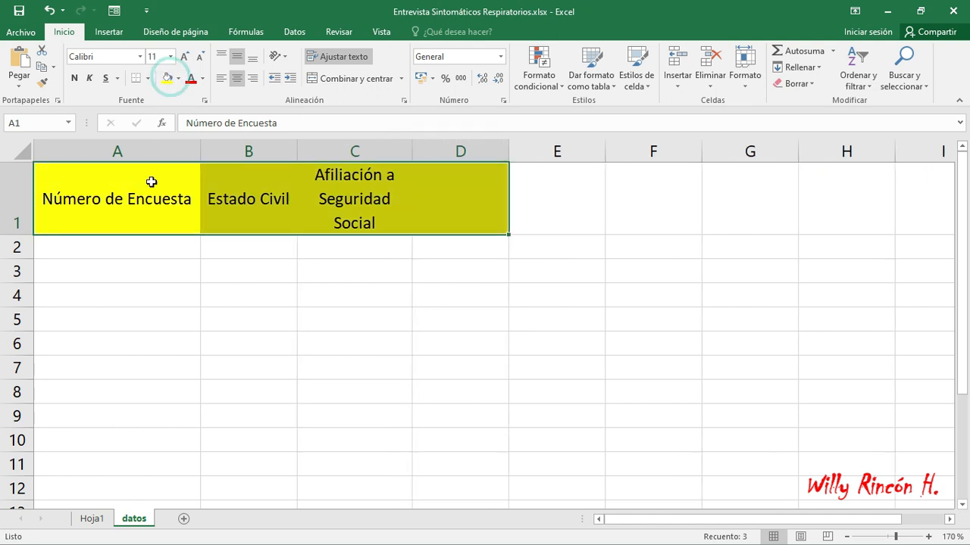
Start the survey numbering with 1 in A2 and the formula =A2+1 in A3
click(109, 244)
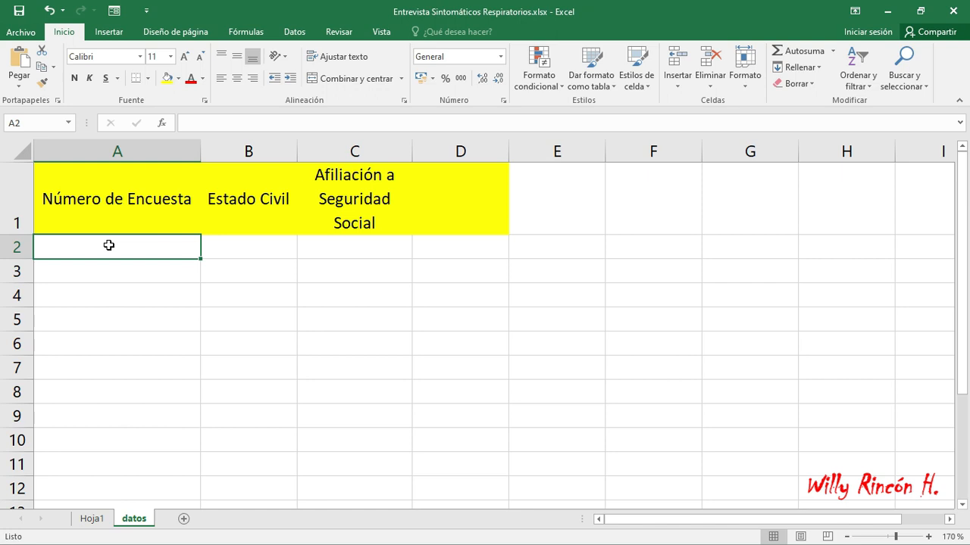
text(1)
key(Return)
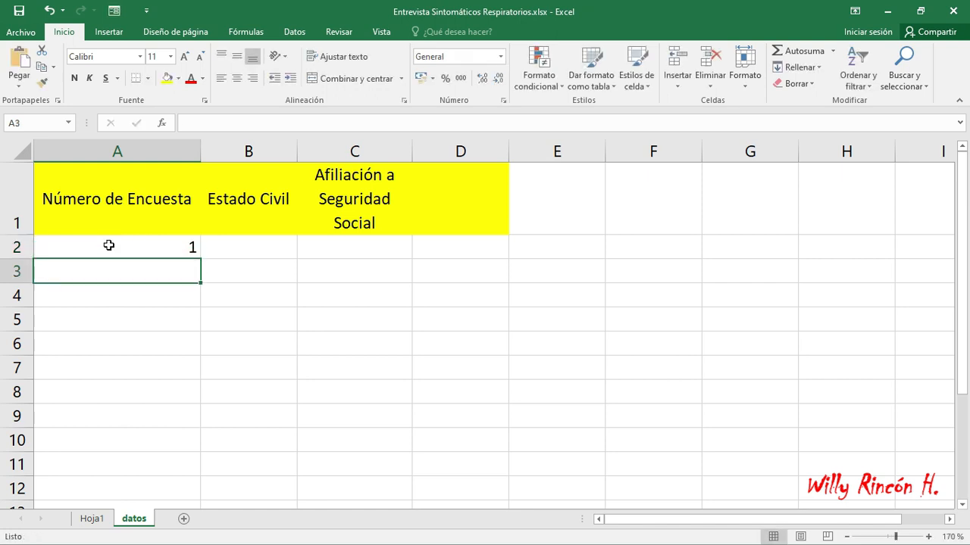
text(=)
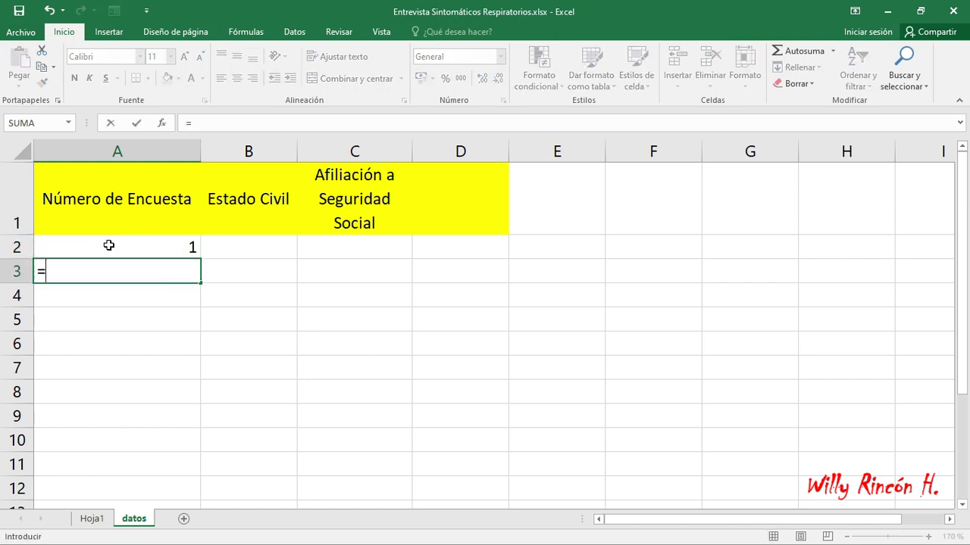
click(129, 244)
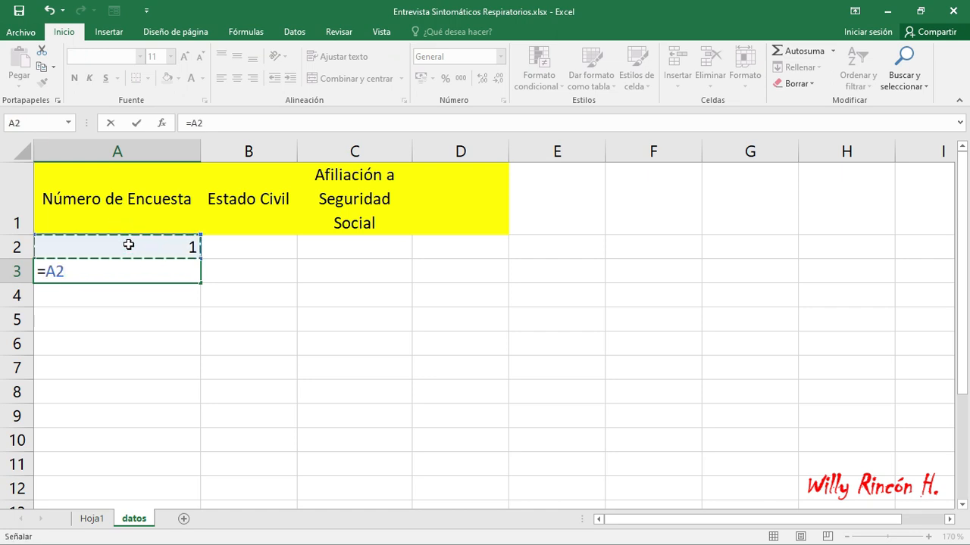
text(+1)
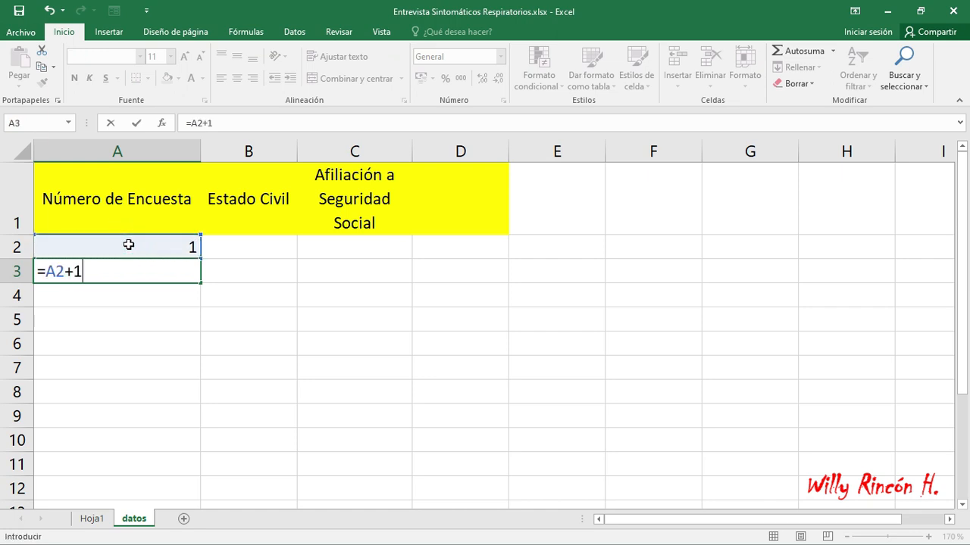
key(Return)
Copy the numbering formula from A3 down to A11, then select B2
click(159, 269)
drag(199, 284, 194, 468)
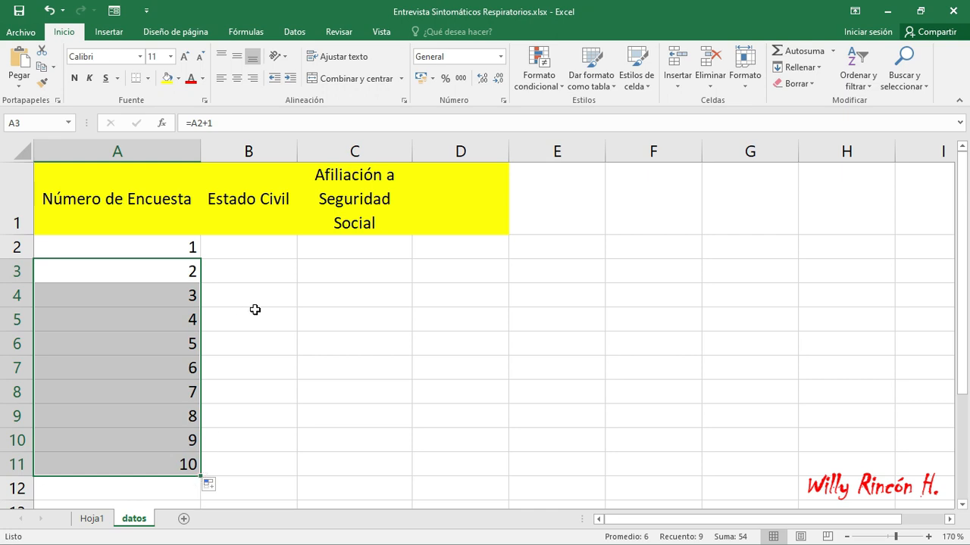
click(166, 464)
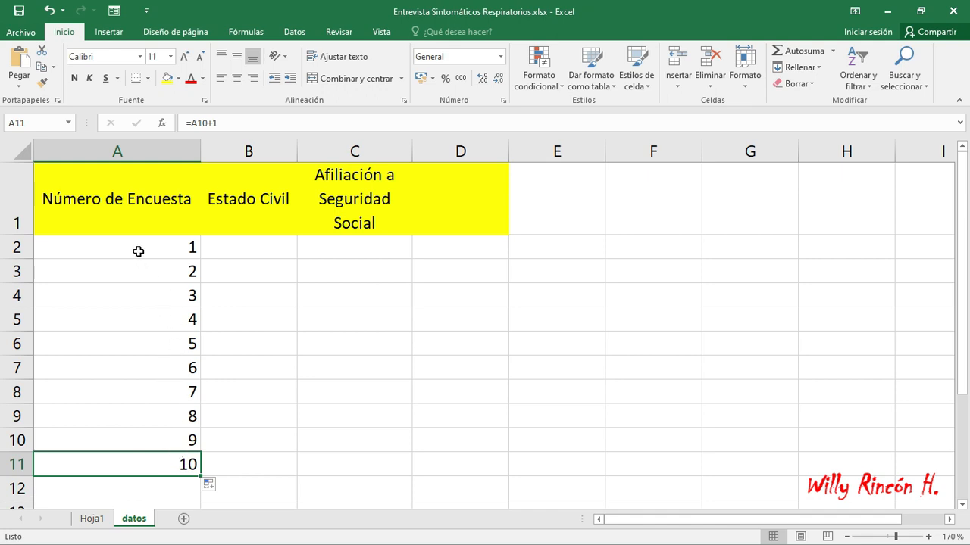
click(261, 253)
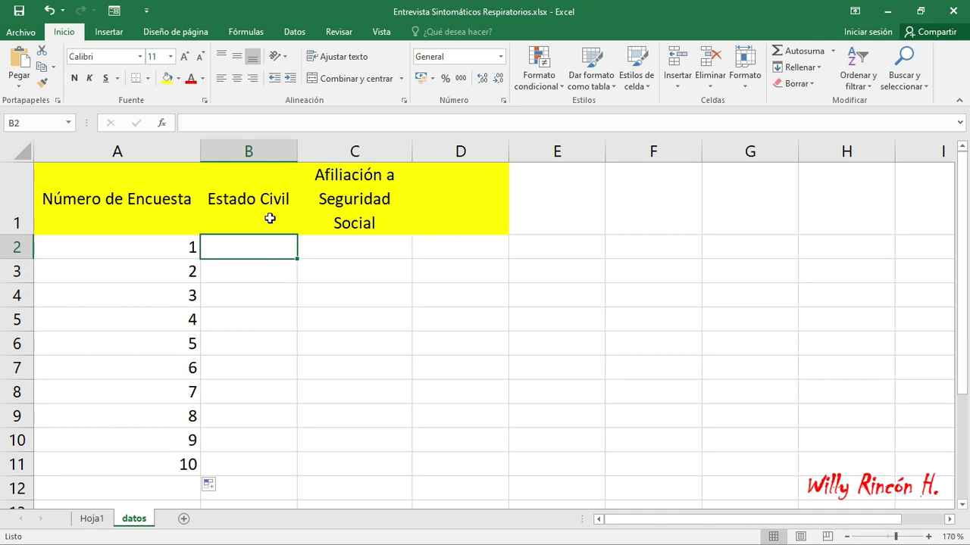
Add list validation to B2:B11 of the datos sheet with the source Soltero,Casado,Separado,Viudo, consulting the marital status options on Hoja1
click(92, 520)
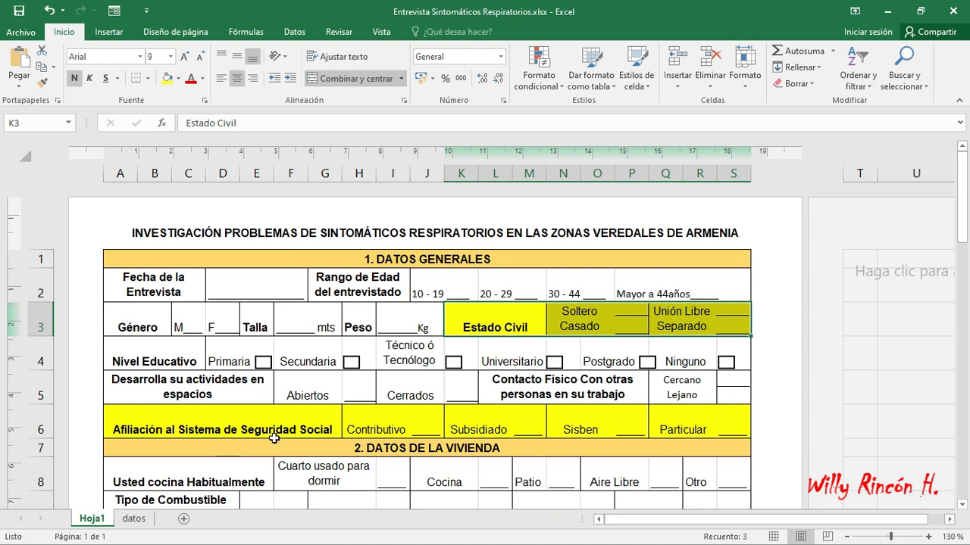
click(134, 518)
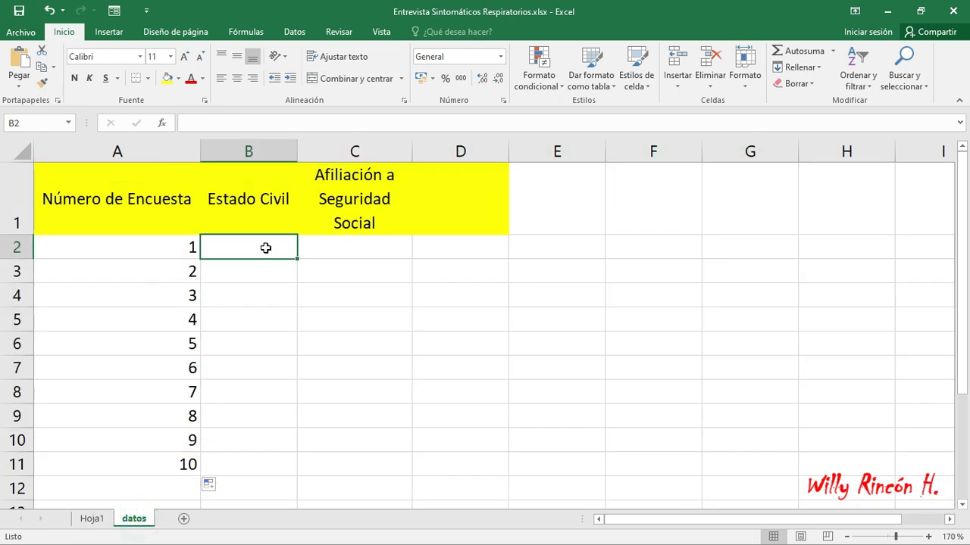
drag(265, 247, 265, 464)
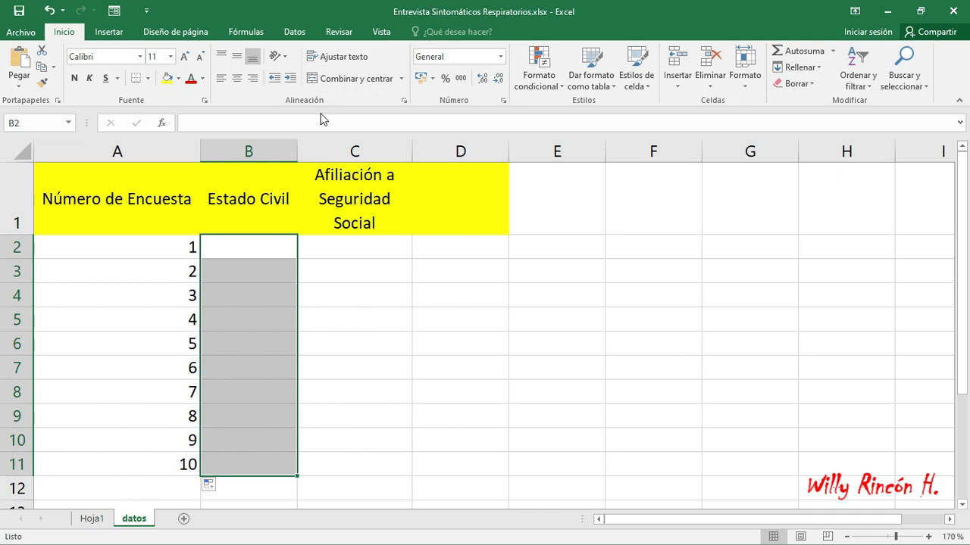
click(302, 35)
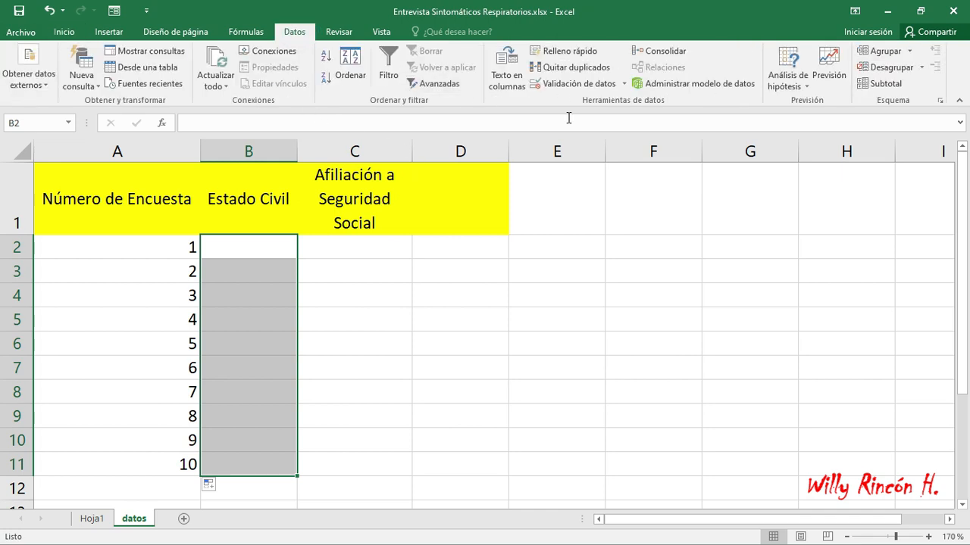
click(587, 85)
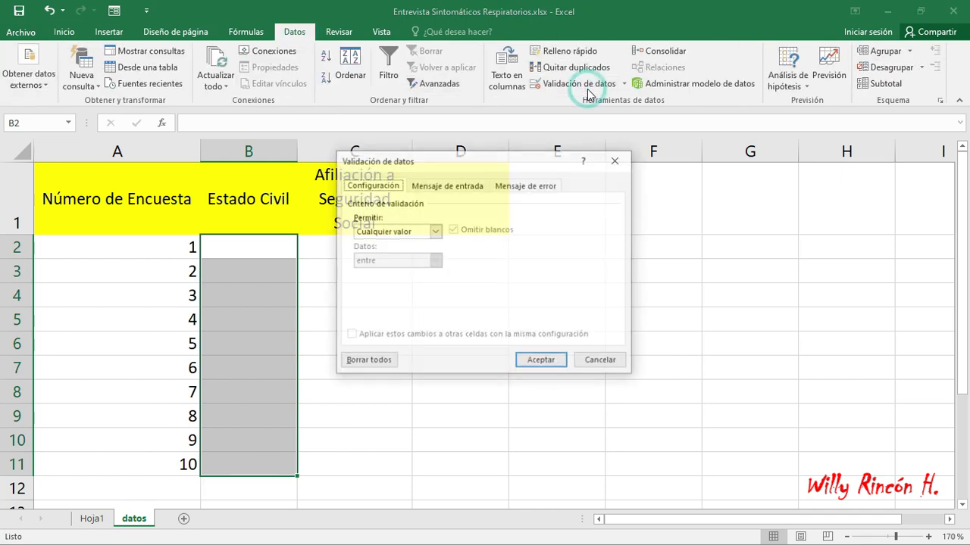
click(435, 231)
click(374, 277)
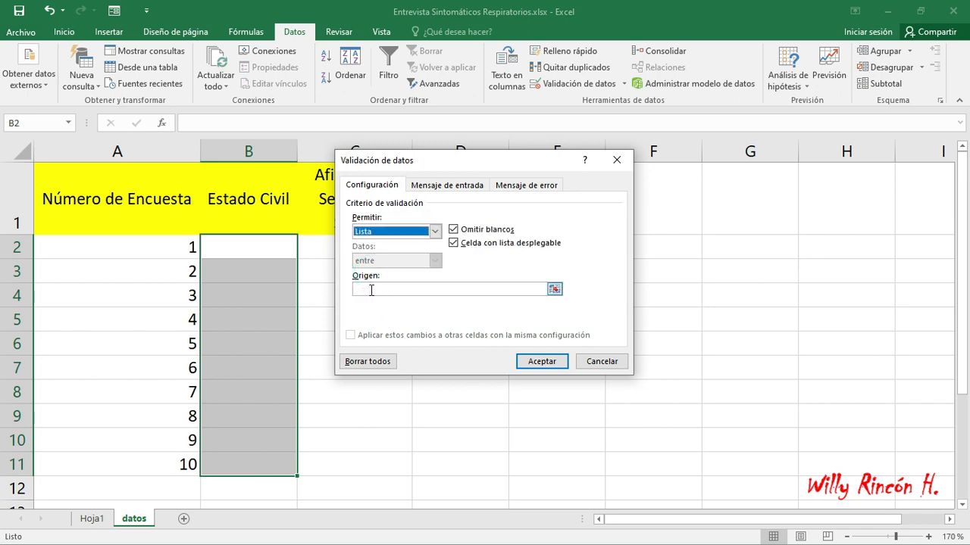
click(371, 289)
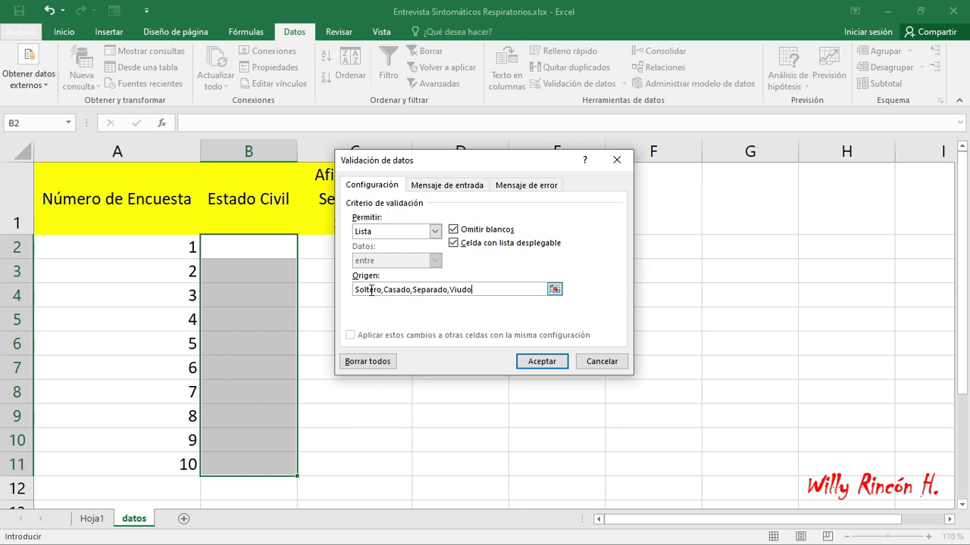
click(540, 361)
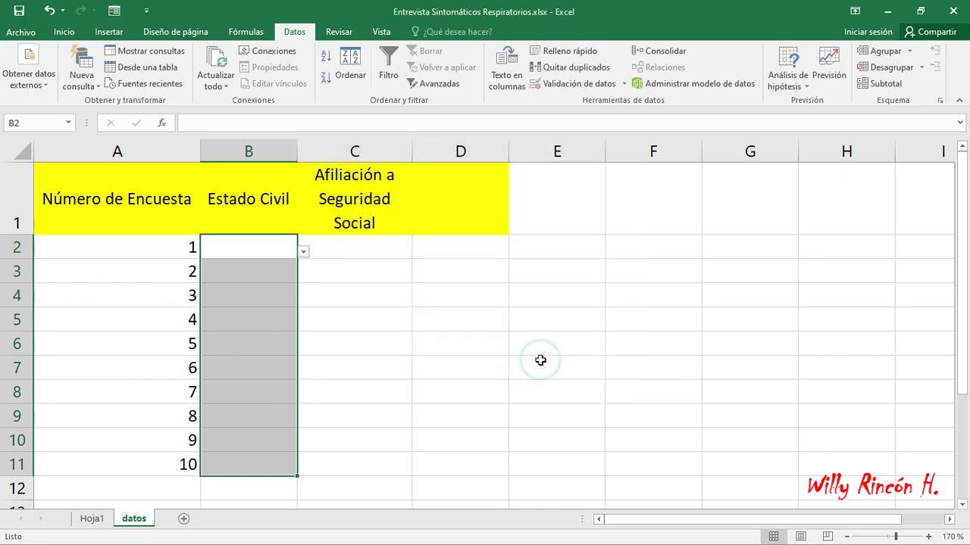
Append "Union LIbre" to the validation list of B2:B11 and check the options in B2's drop-down
click(92, 518)
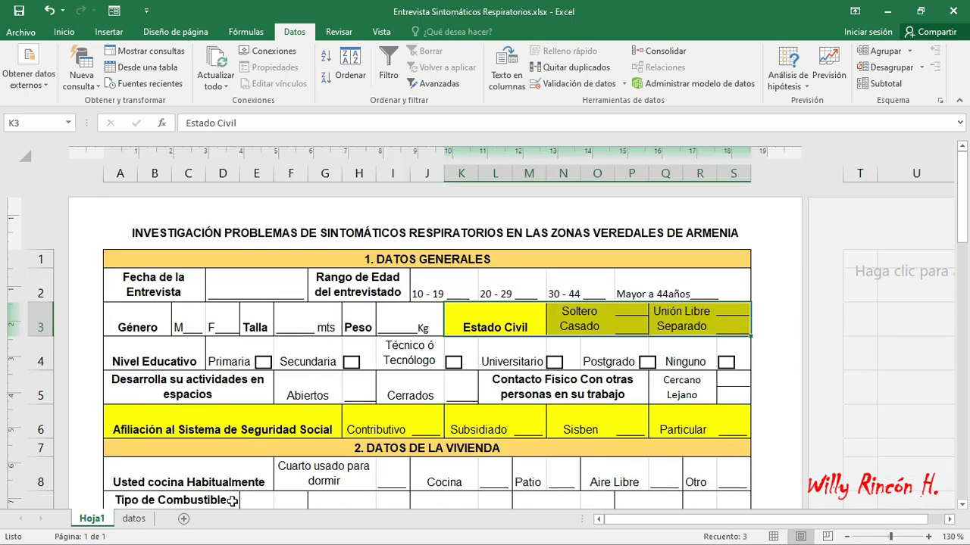
click(141, 520)
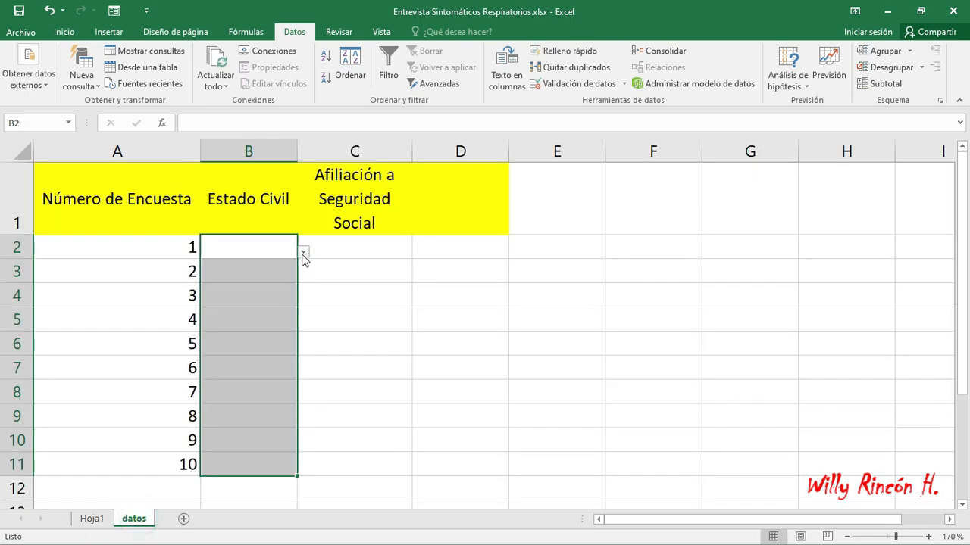
click(573, 83)
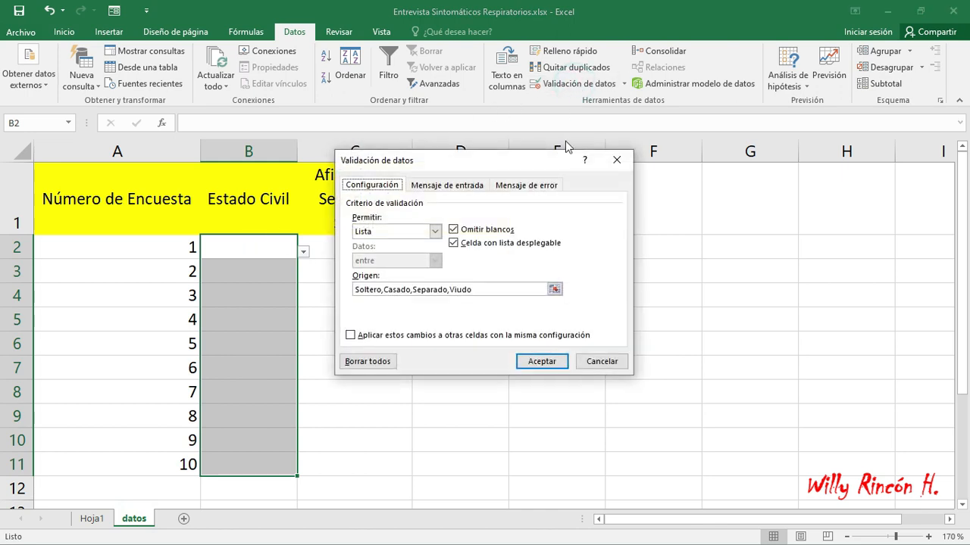
click(482, 290)
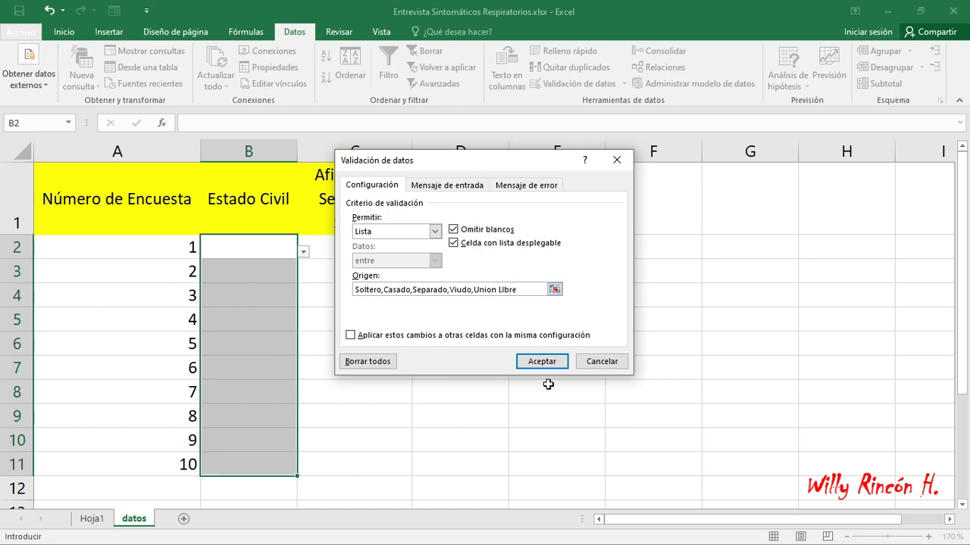
click(546, 361)
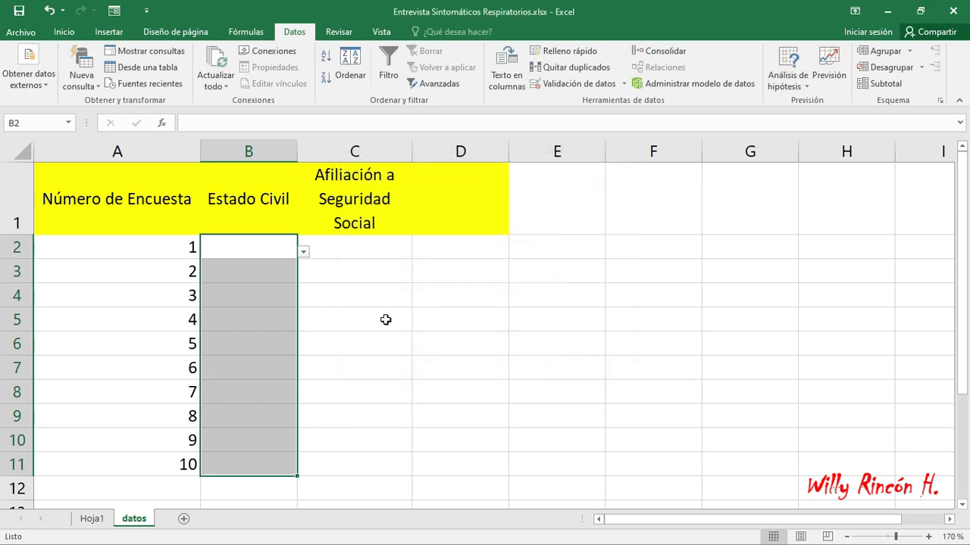
click(303, 252)
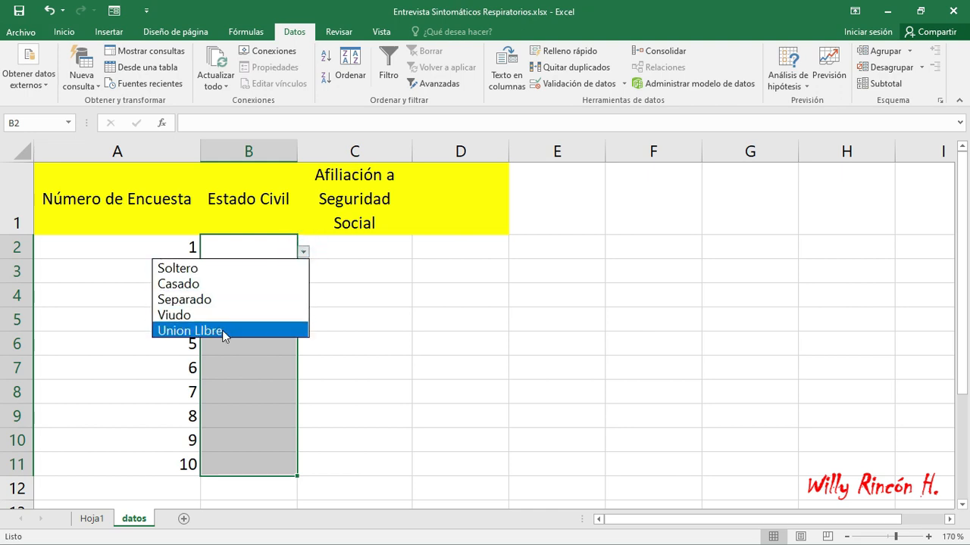
click(260, 246)
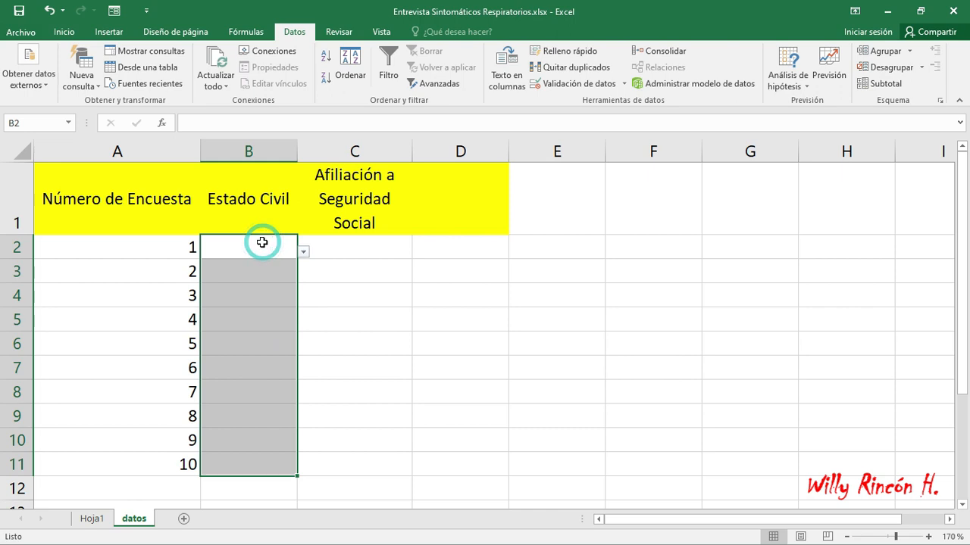
click(584, 91)
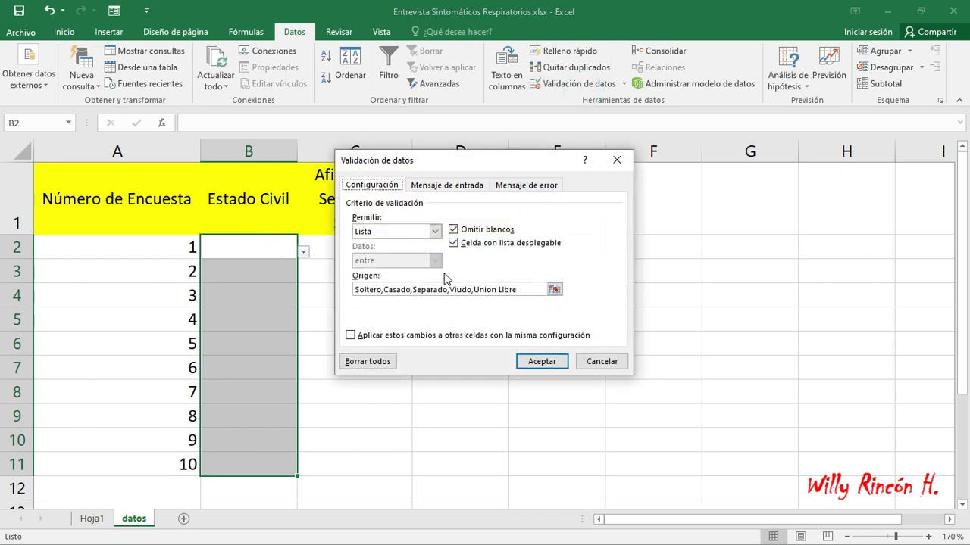
click(507, 289)
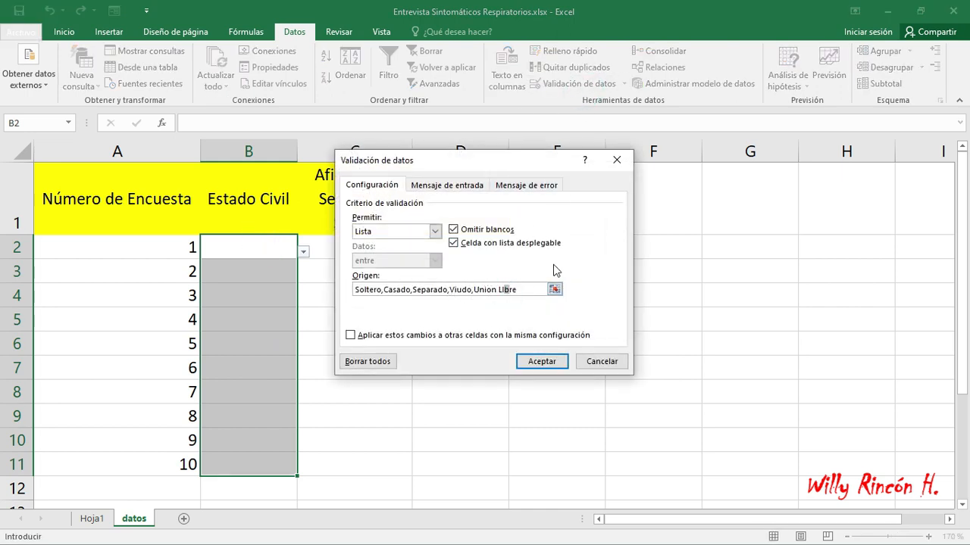
key(Left)
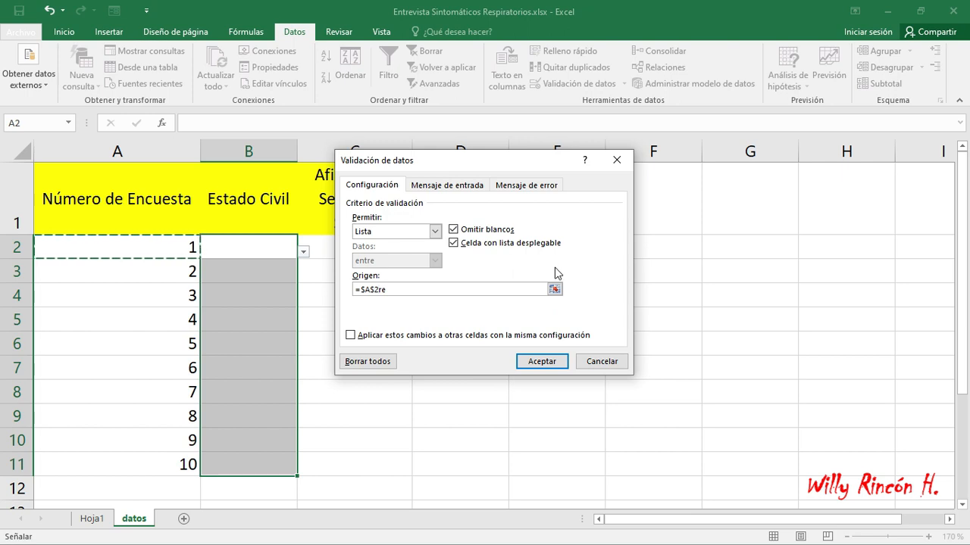
key(Escape)
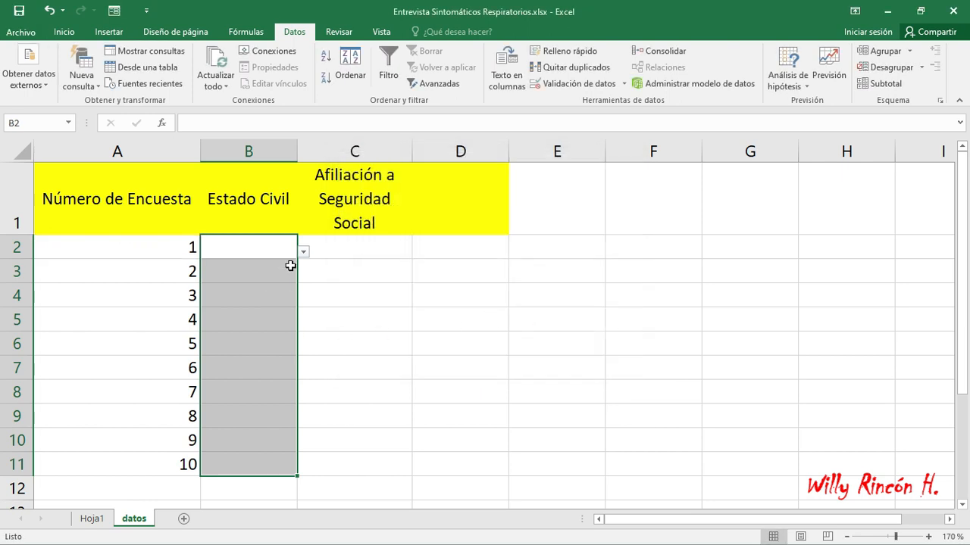
Correct the last option in the validation list of B2:B11 to "Union Libre"
click(585, 85)
click(524, 291)
click(504, 289)
key(BackSpace)
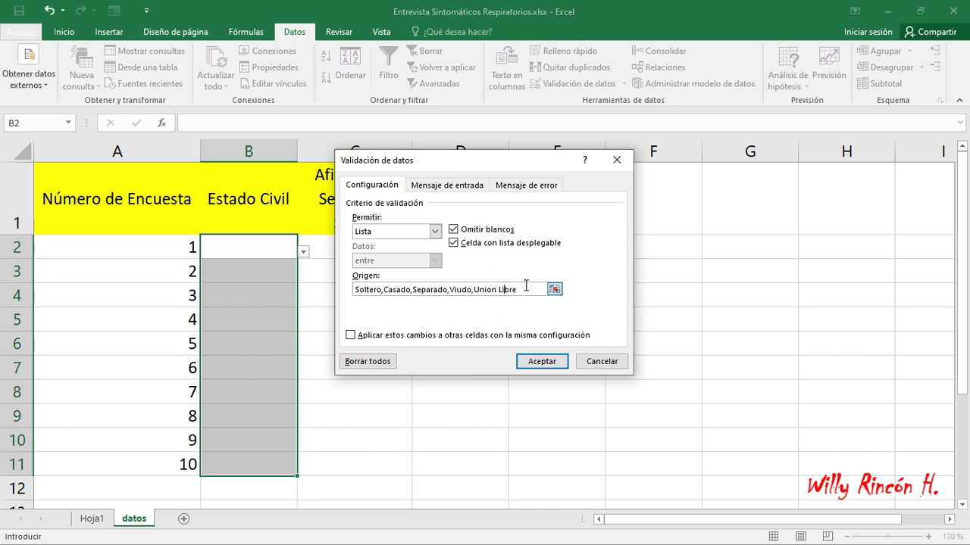
click(530, 362)
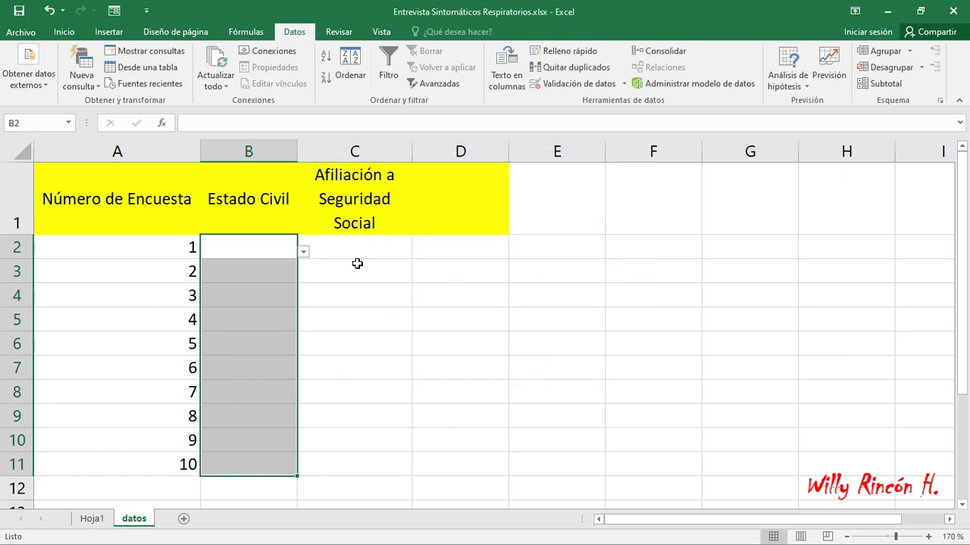
Add list validation to C2:C11 with the source Contributivo,Subsidiado, Vinculado,Particular
drag(364, 249, 368, 464)
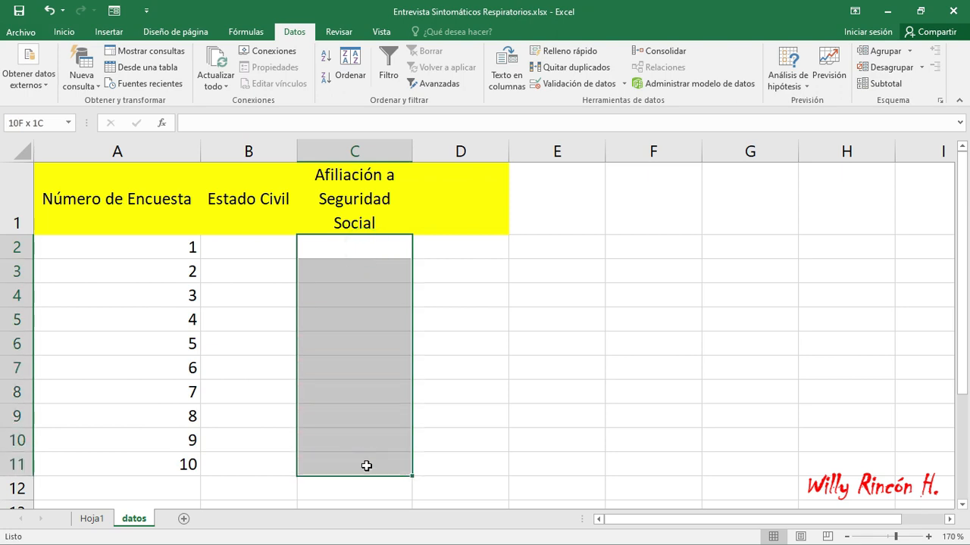
click(576, 85)
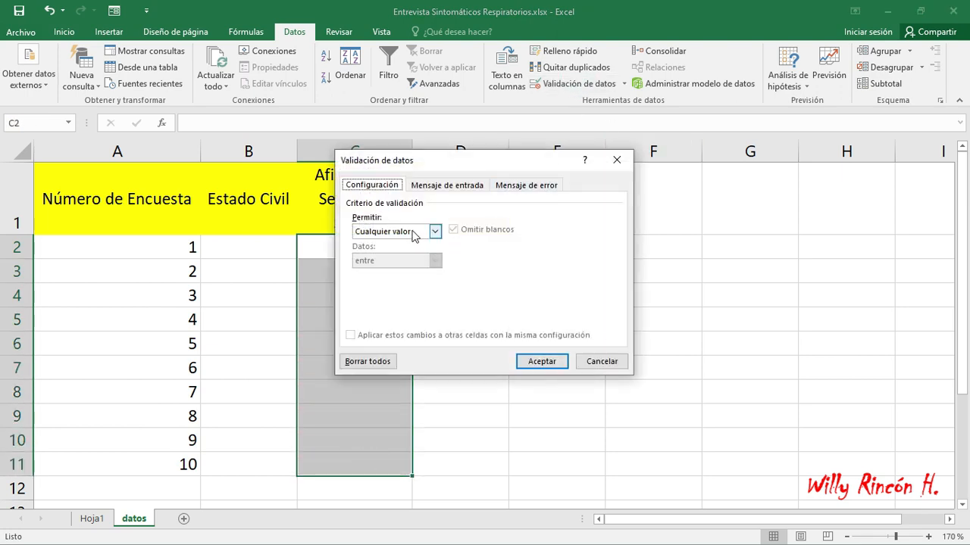
click(435, 231)
click(385, 270)
click(399, 288)
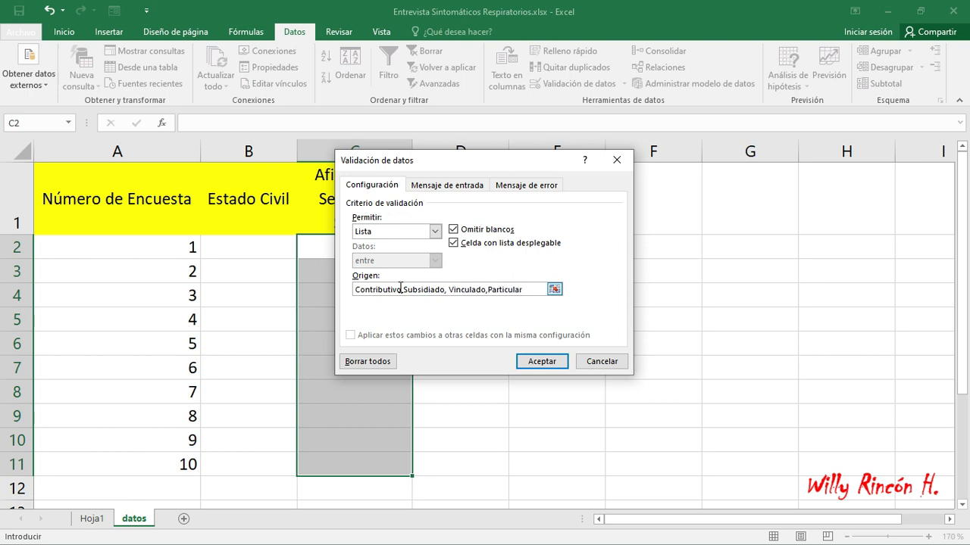
click(542, 361)
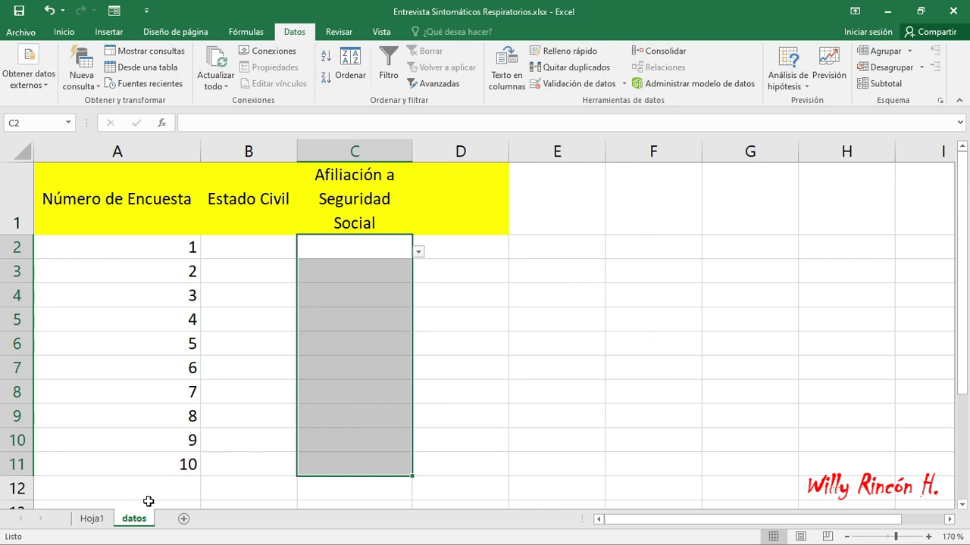
Compare the social security options on Hoja1 with the drop-down lists in C2 and C7 of the datos sheet
click(92, 519)
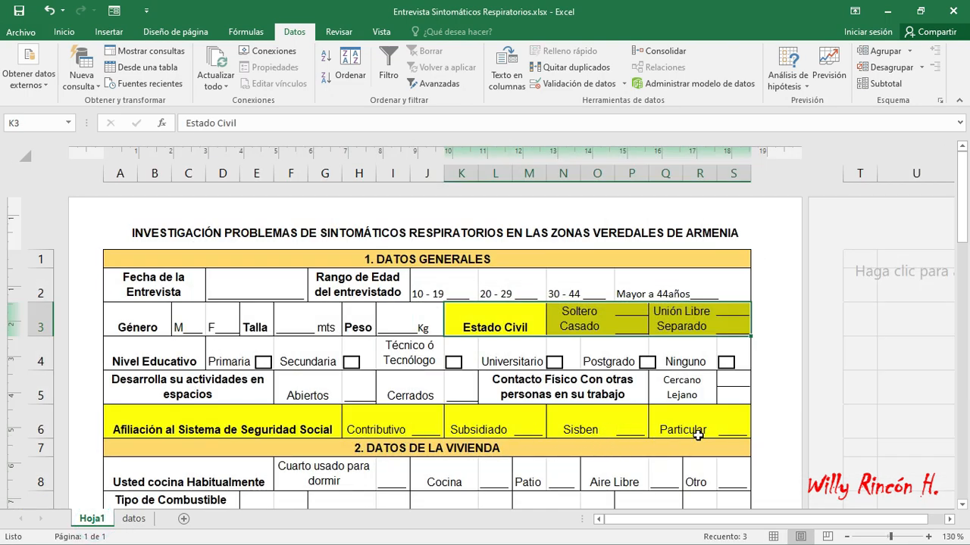
click(134, 519)
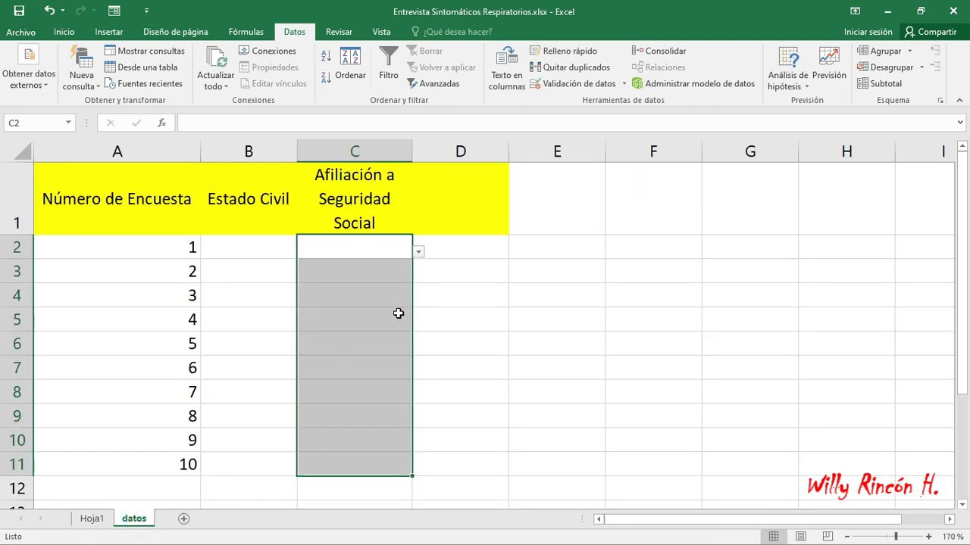
click(421, 254)
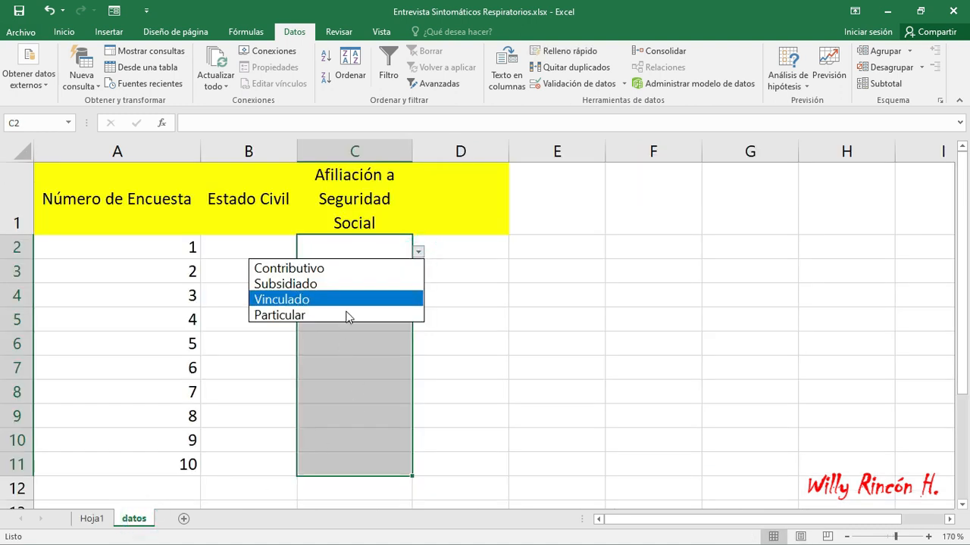
key(Escape)
click(372, 379)
click(417, 373)
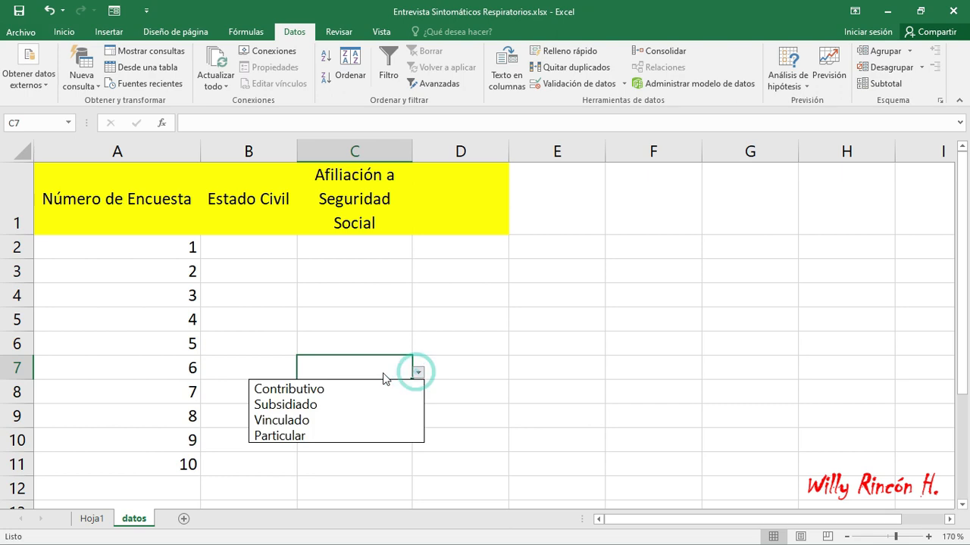
key(Escape)
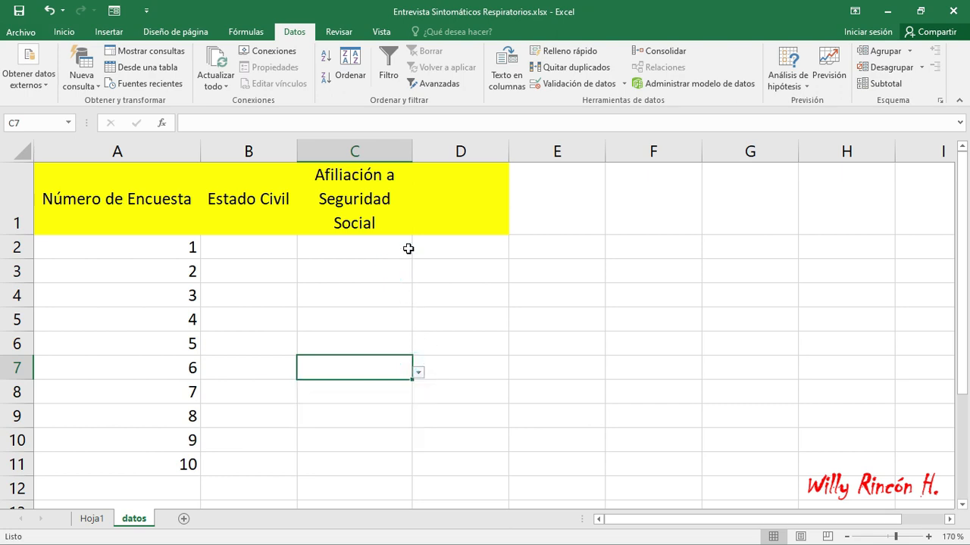
click(408, 249)
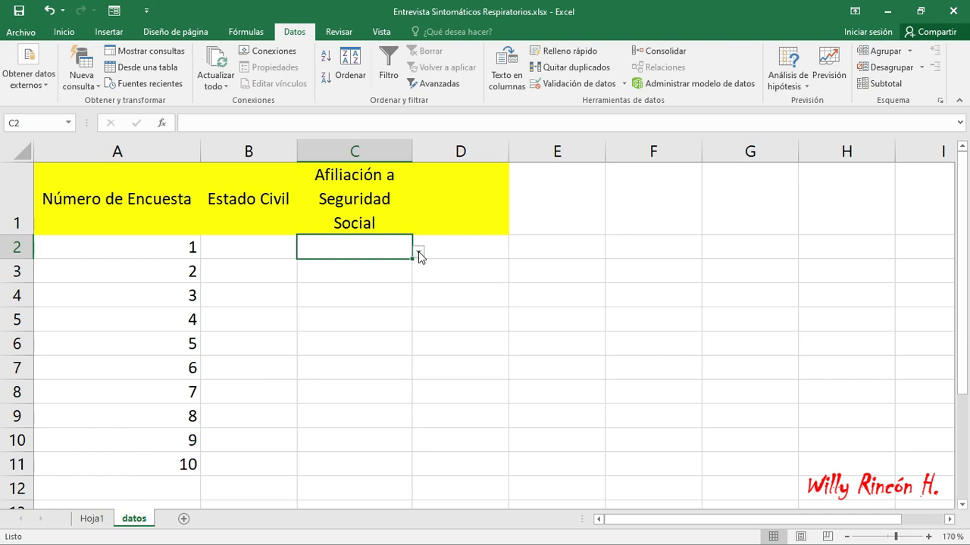
Review the health questions on Hoja1 and enter the heading "problemas respiratorios ultimo mes" in D1 of the datos sheet
click(452, 204)
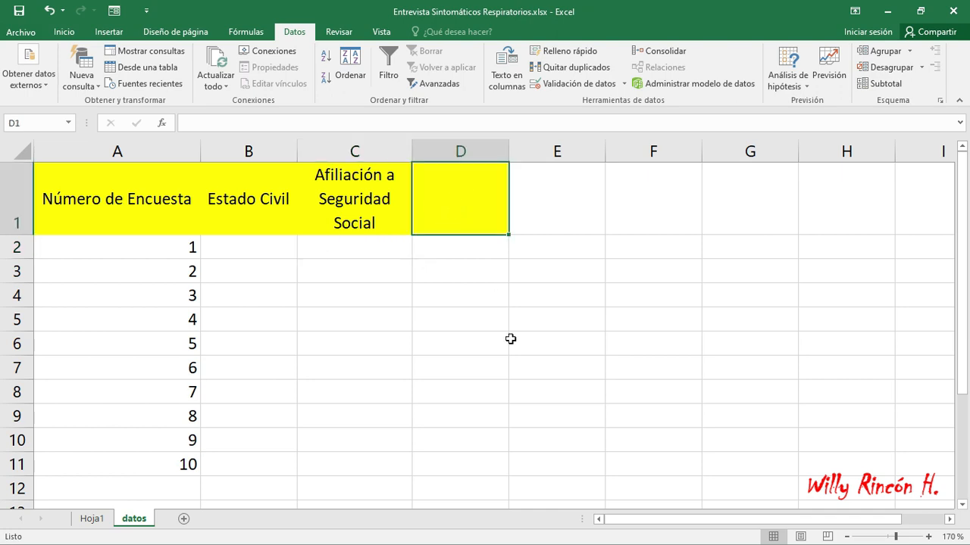
click(384, 254)
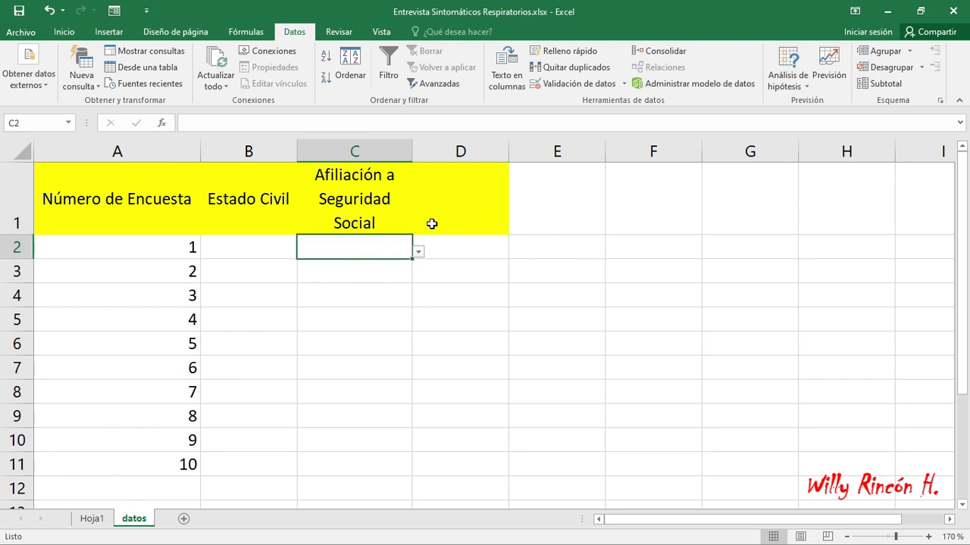
click(91, 519)
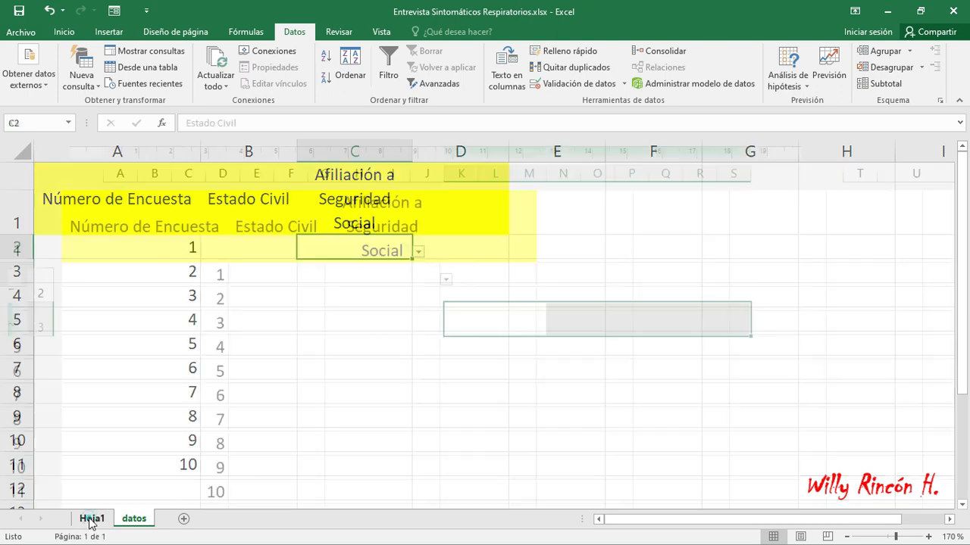
scroll(390, 375, down, 3)
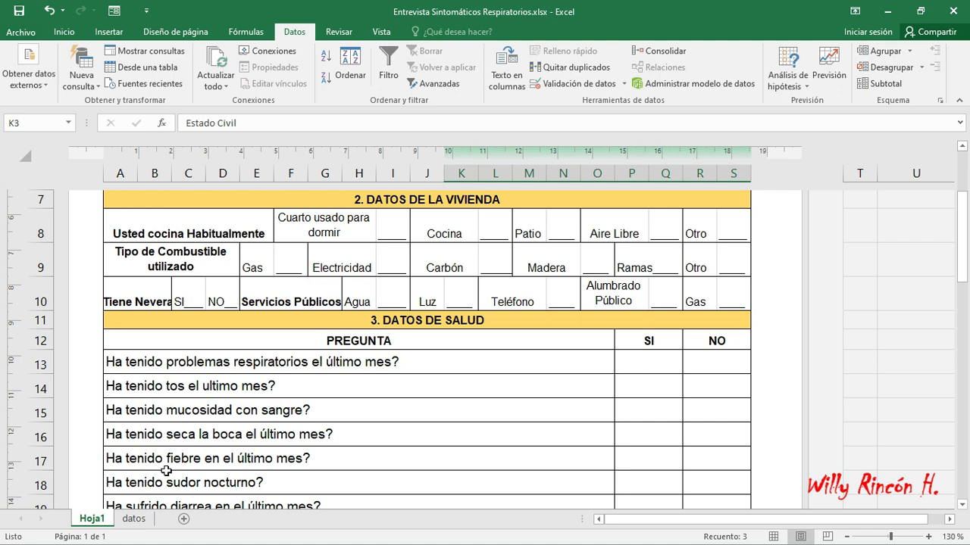
click(136, 521)
click(466, 203)
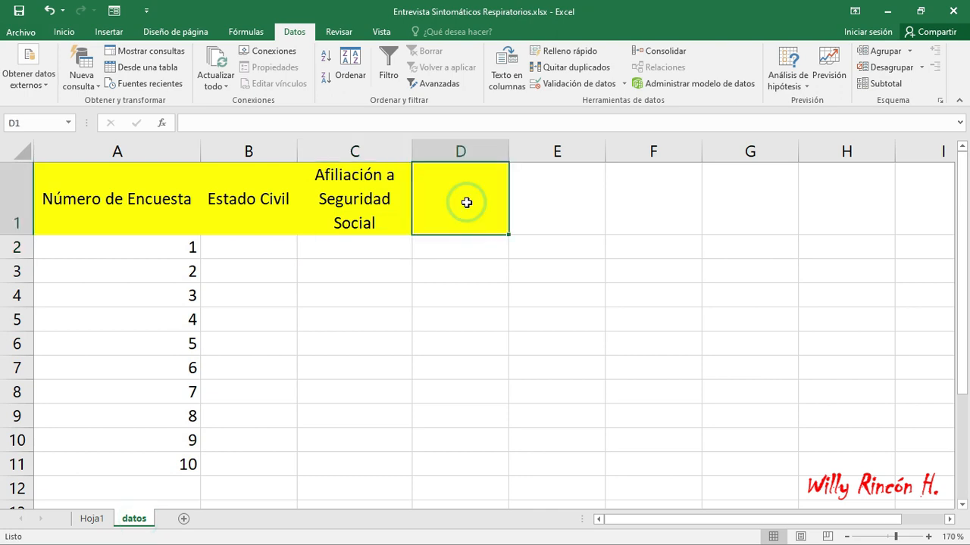
text(prbl)
key(BackSpace)
key(BackSpace)
text(oblemas respir)
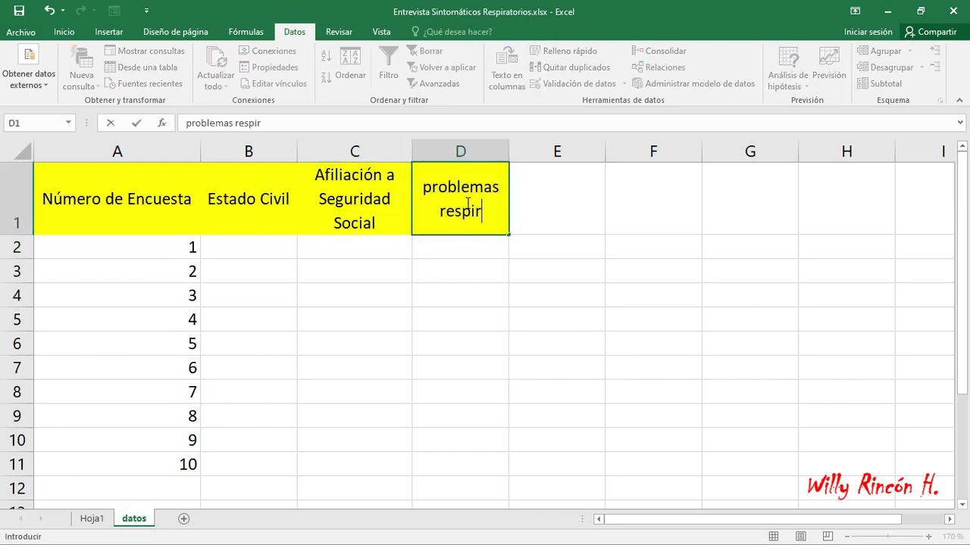
text(atorios u)
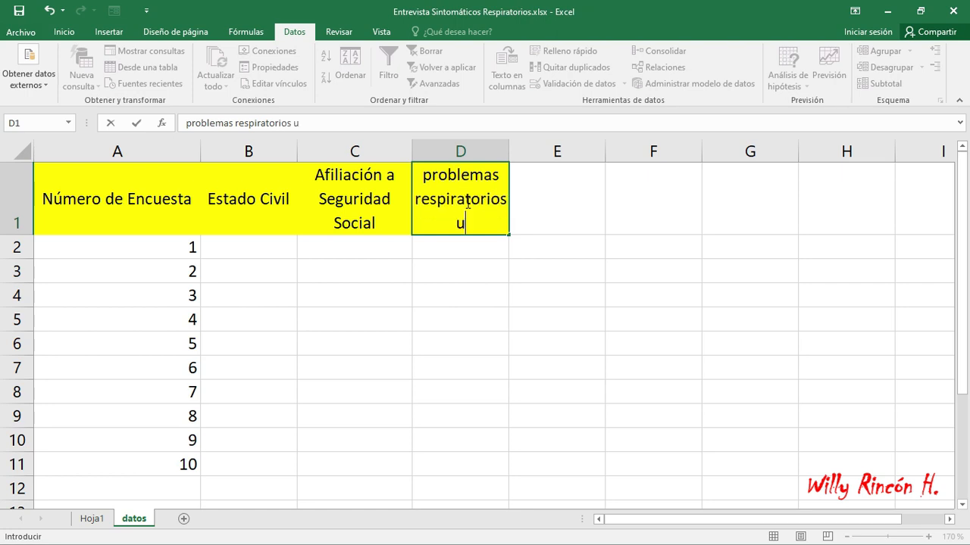
text(ltimo mes)
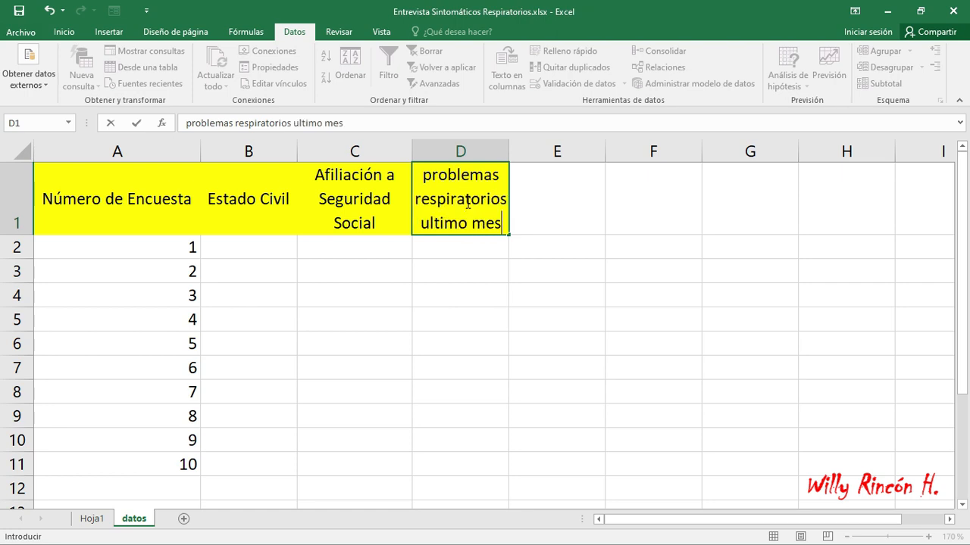
key(Return)
Add list validation with the source SI,NO to D2:D11 and widen column D to fit its heading
drag(470, 270, 461, 480)
click(579, 83)
click(435, 231)
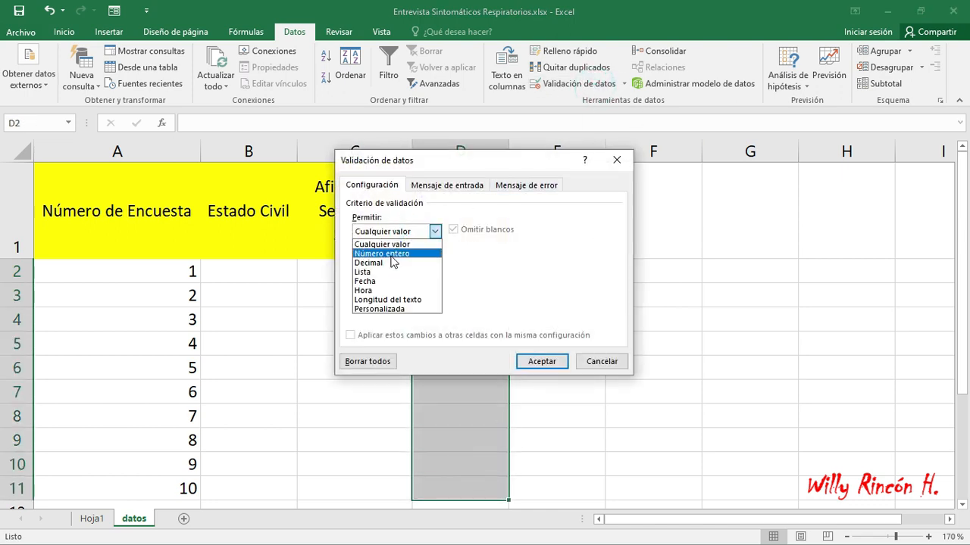
click(369, 271)
click(417, 287)
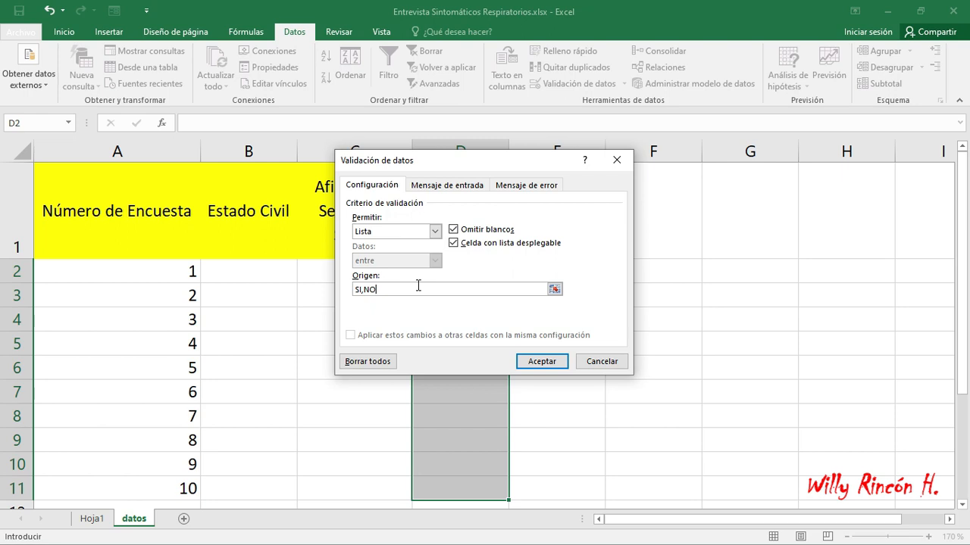
click(539, 362)
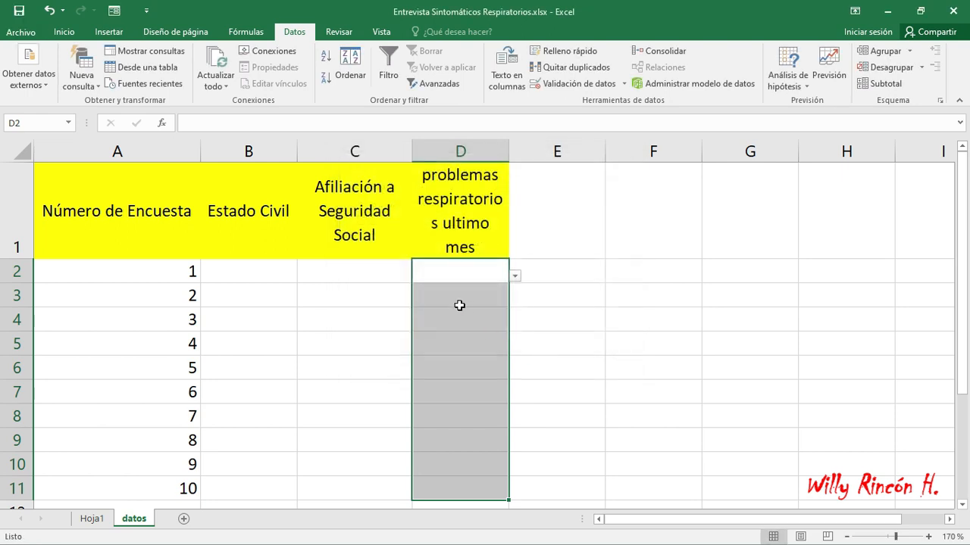
drag(507, 152, 535, 152)
Check the marital status options in B2's drop-down list
click(255, 273)
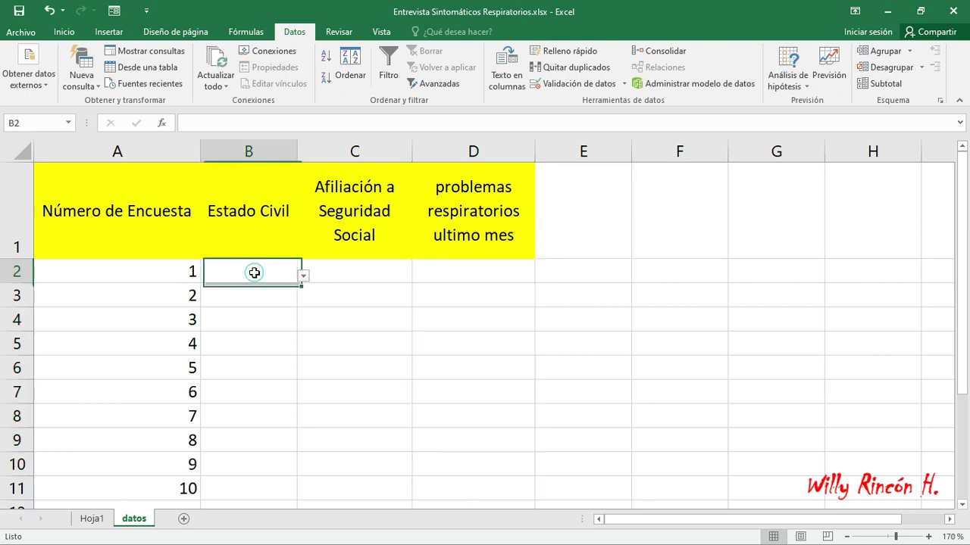
click(303, 277)
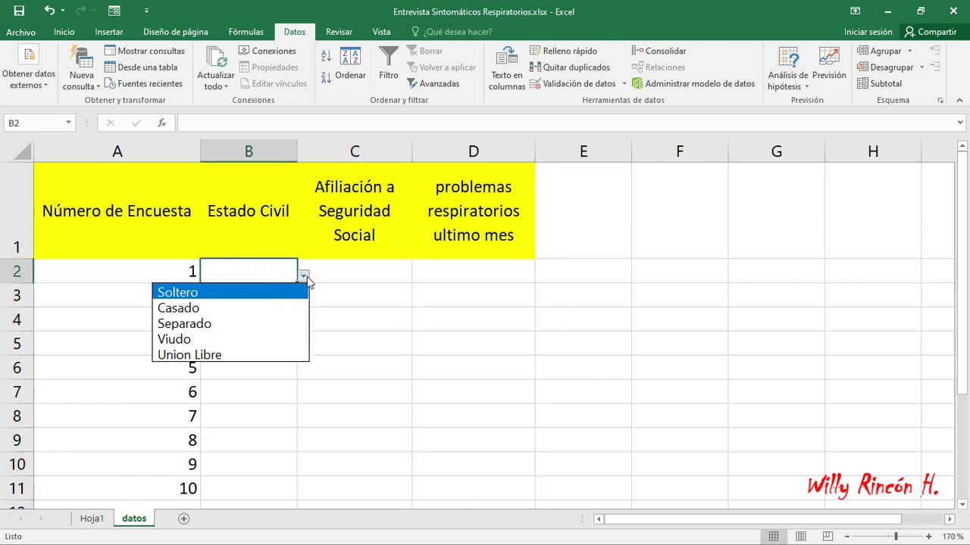
click(307, 277)
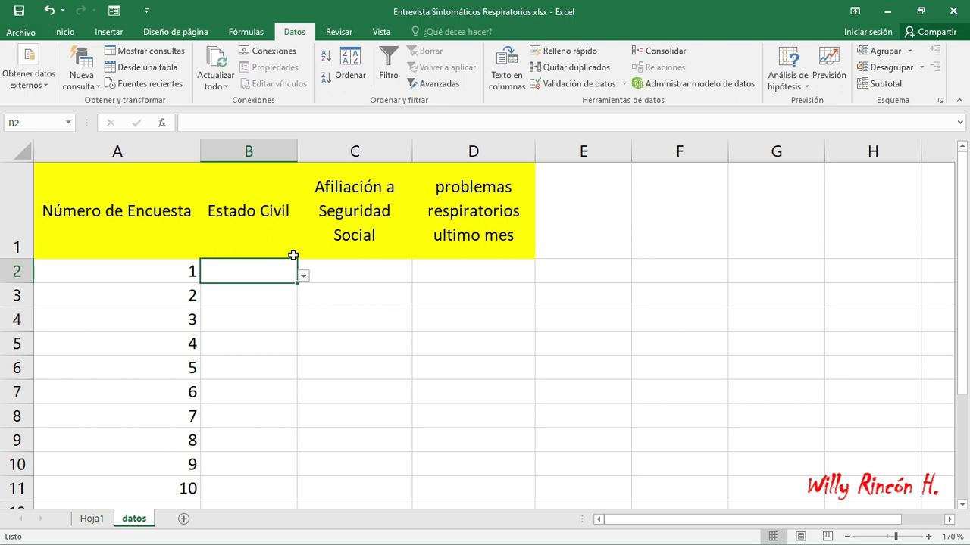
Add a new sheet after datos and name it "resultados"
click(184, 518)
double_click(175, 519)
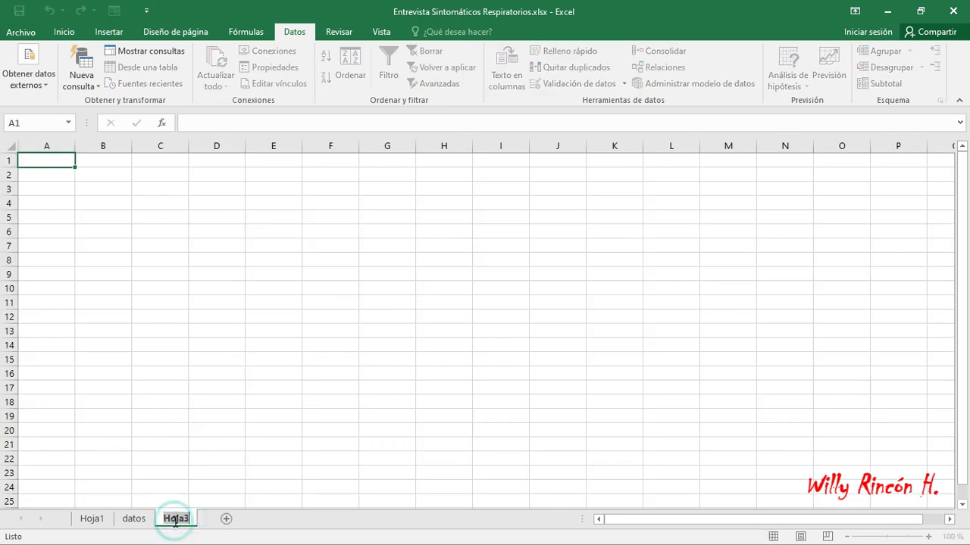
text(RESULTADOS)
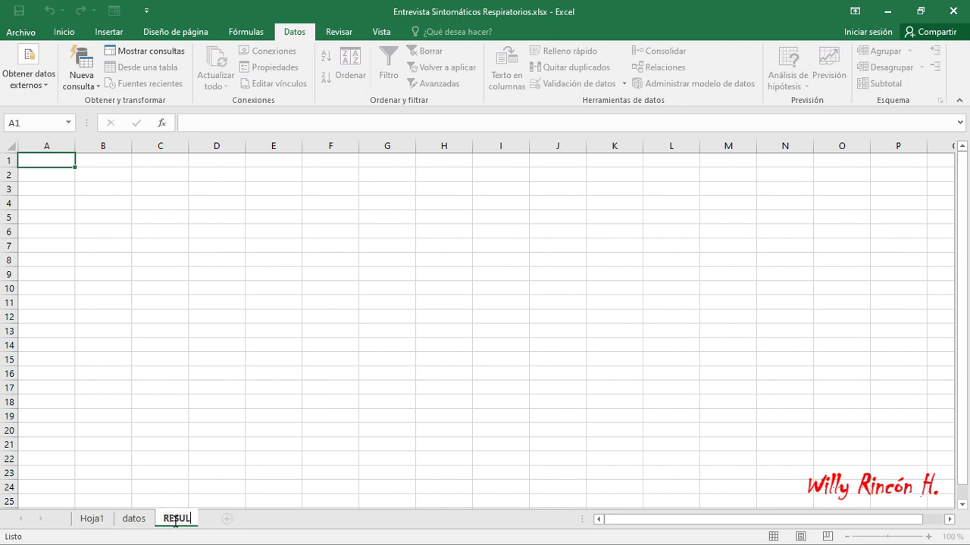
key(BackSpace)
key(BackSpace)
key(BackSpace)
key(BackSpace)
key(BackSpace)
key(BackSpace)
key(BackSpace)
key(BackSpace)
key(BackSpace)
key(BackSpace)
text(RESULTAD)
key(BackSpace)
key(BackSpace)
key(BackSpace)
key(BackSpace)
key(BackSpace)
key(BackSpace)
key(BackSpace)
key(BackSpace)
text(resultados)
key(Return)
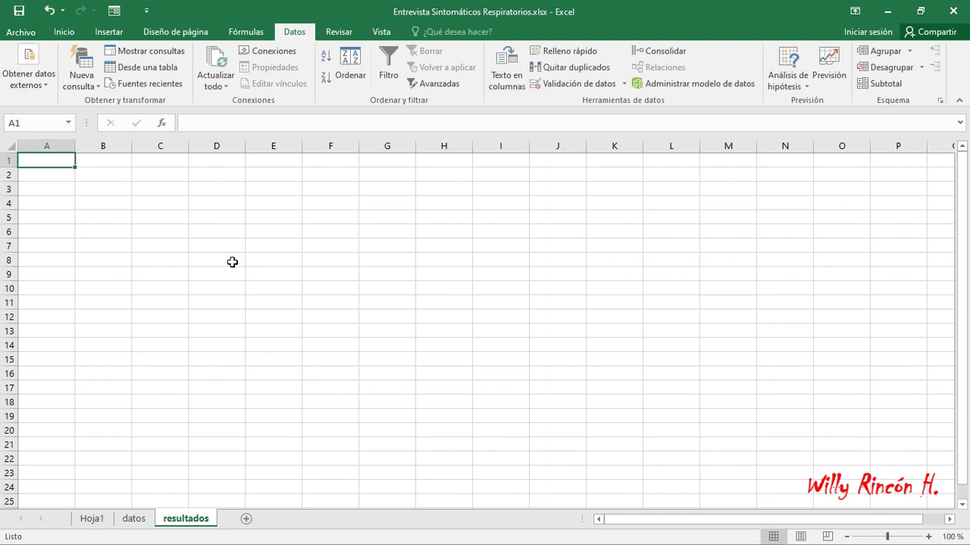
Copy the Estado Civil heading from B1 of the datos sheet to A1 of the resultados sheet
click(928, 536)
click(928, 536)
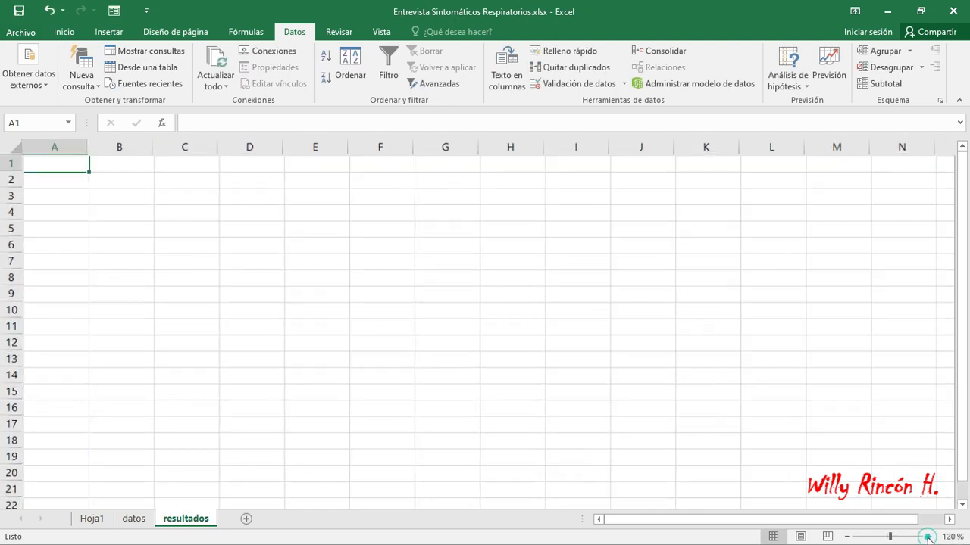
click(928, 536)
click(928, 536)
click(928, 536)
click(928, 536)
click(928, 536)
click(928, 536)
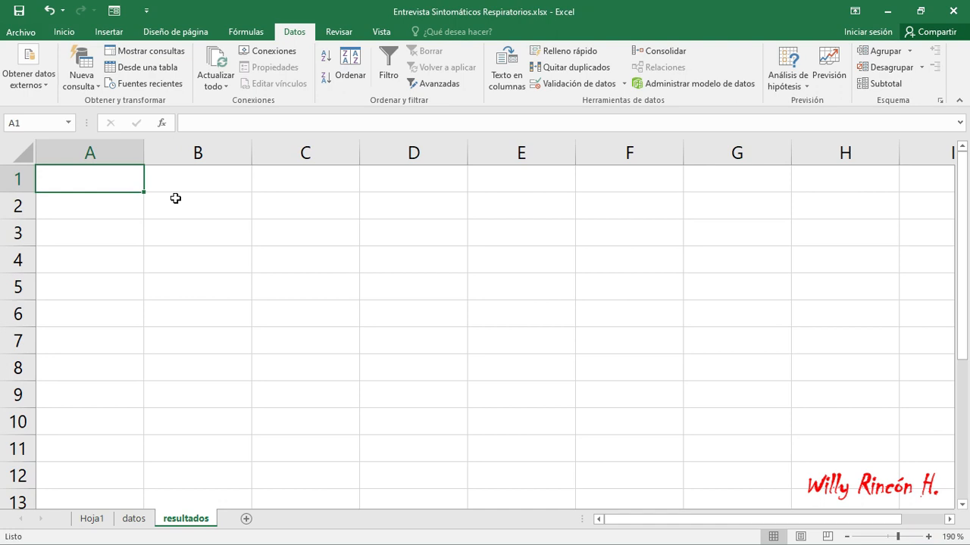
click(134, 519)
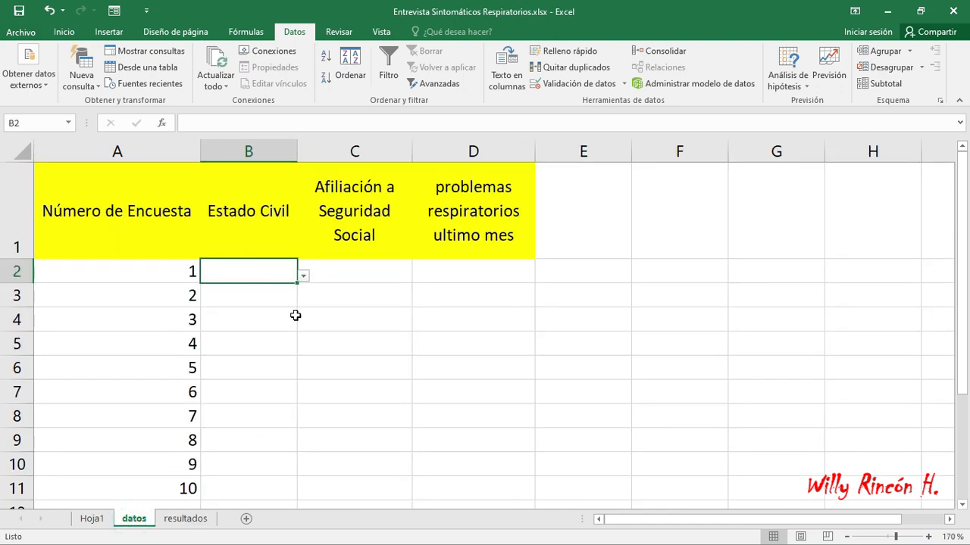
click(260, 213)
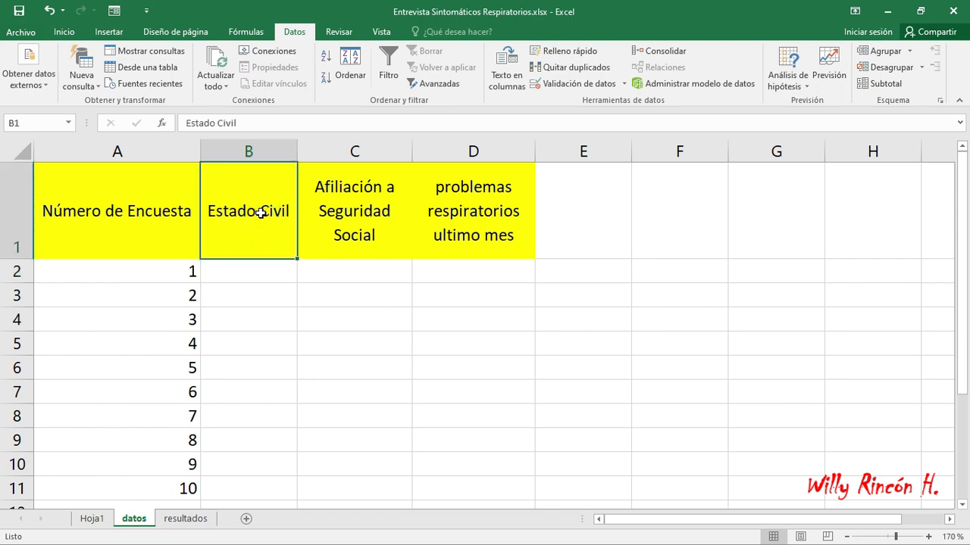
key(ctrl+c)
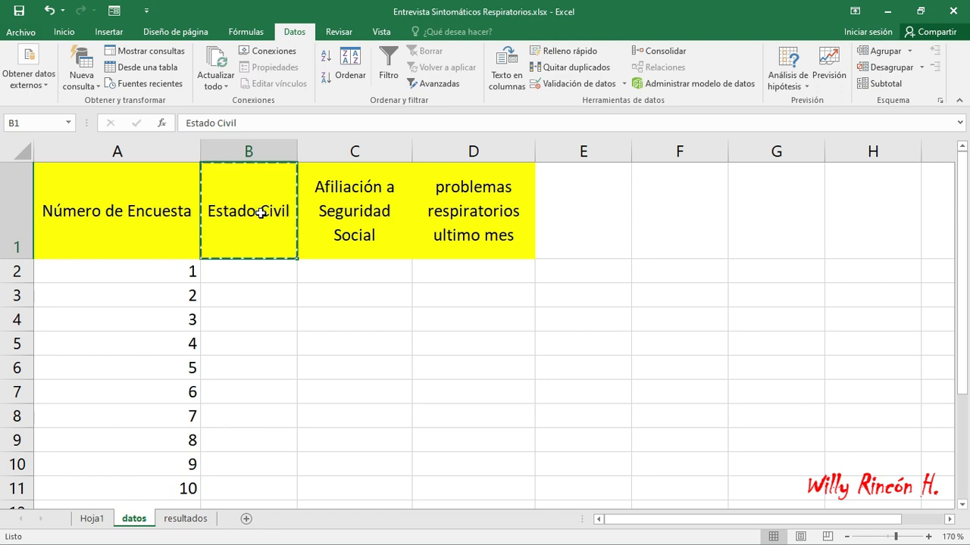
click(183, 520)
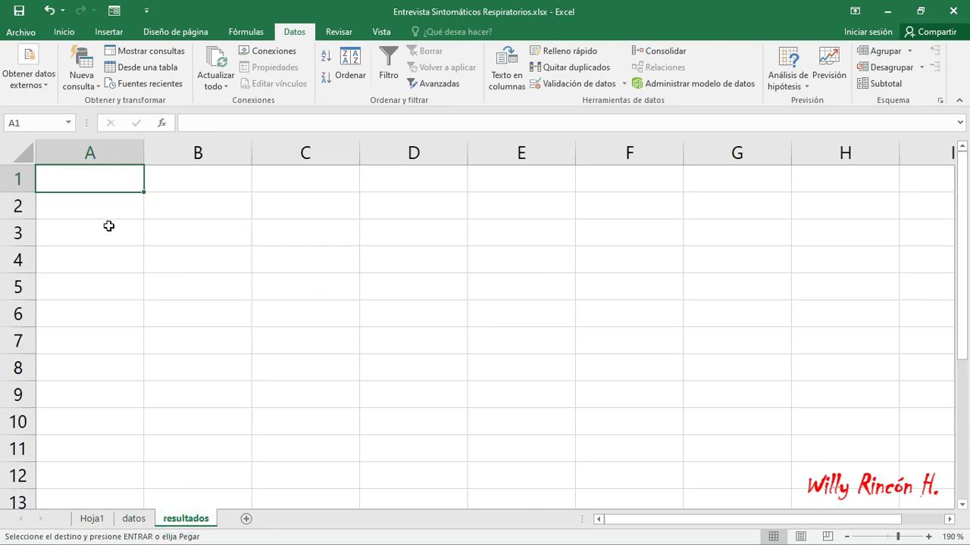
key(ctrl+v)
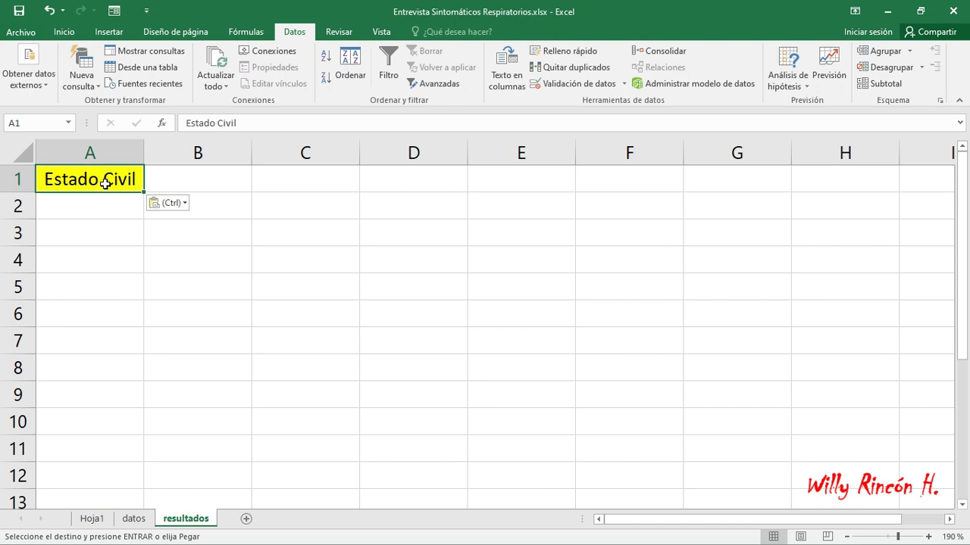
Clear the copy selection on the datos sheet and review the answer options offered for Estado Civil in B2
click(134, 519)
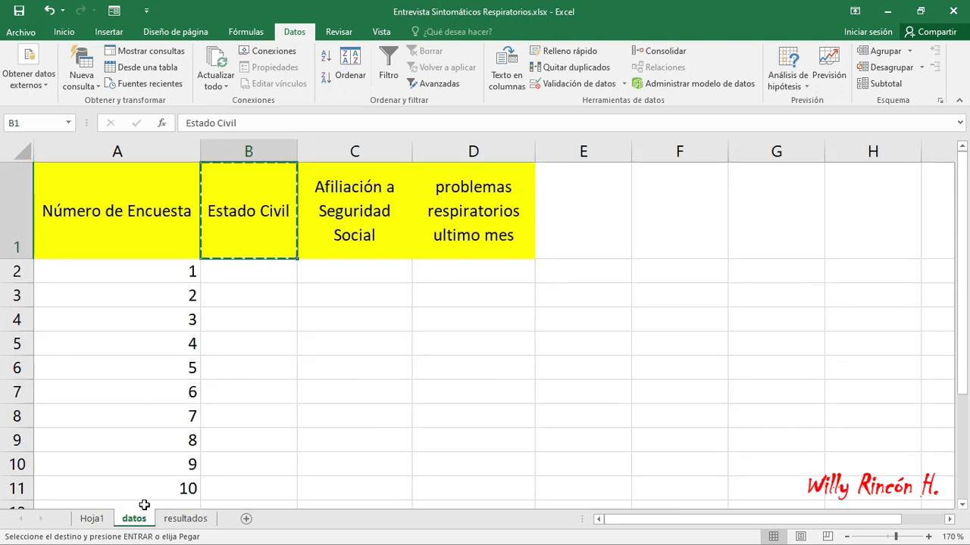
key(Escape)
click(261, 278)
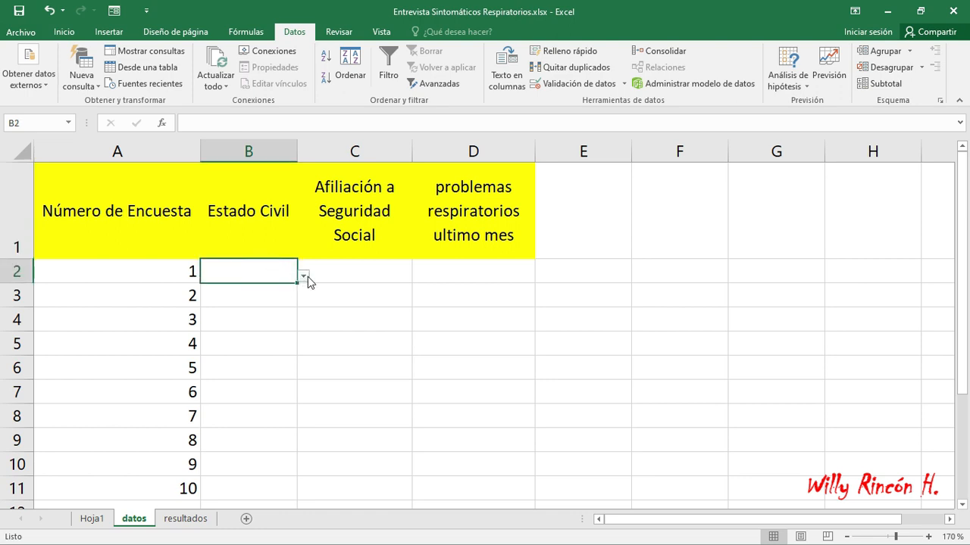
click(304, 277)
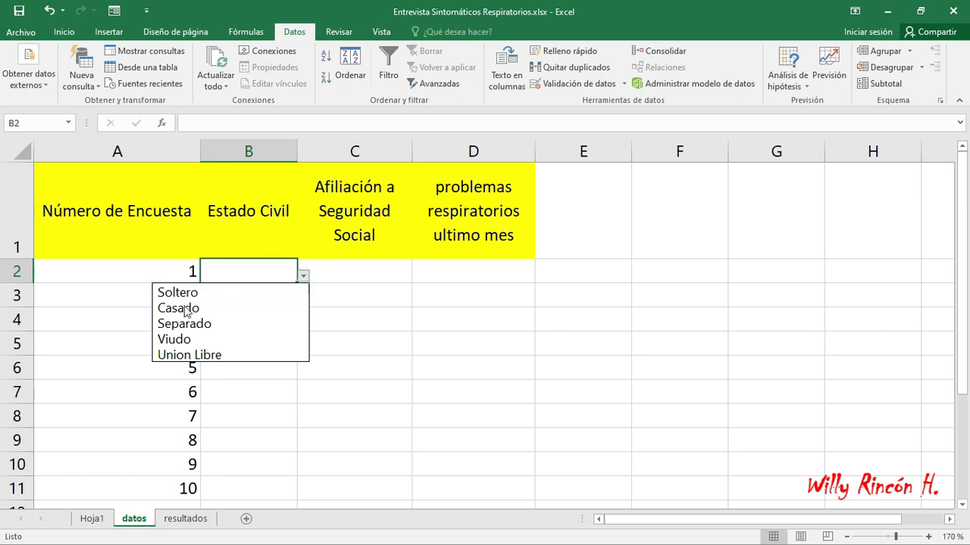
click(354, 311)
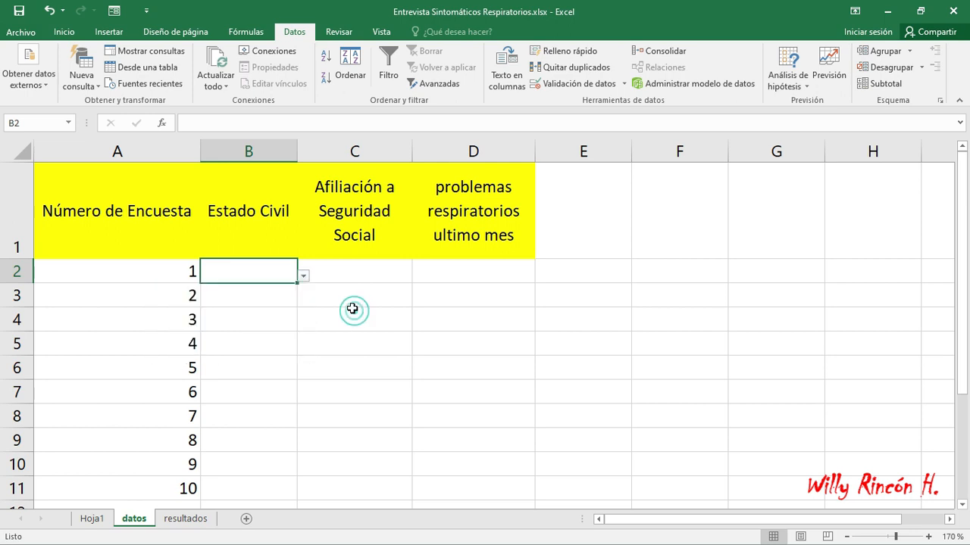
Merge and center the Estado Civil heading across A1:E1 on the resultados sheet
click(187, 519)
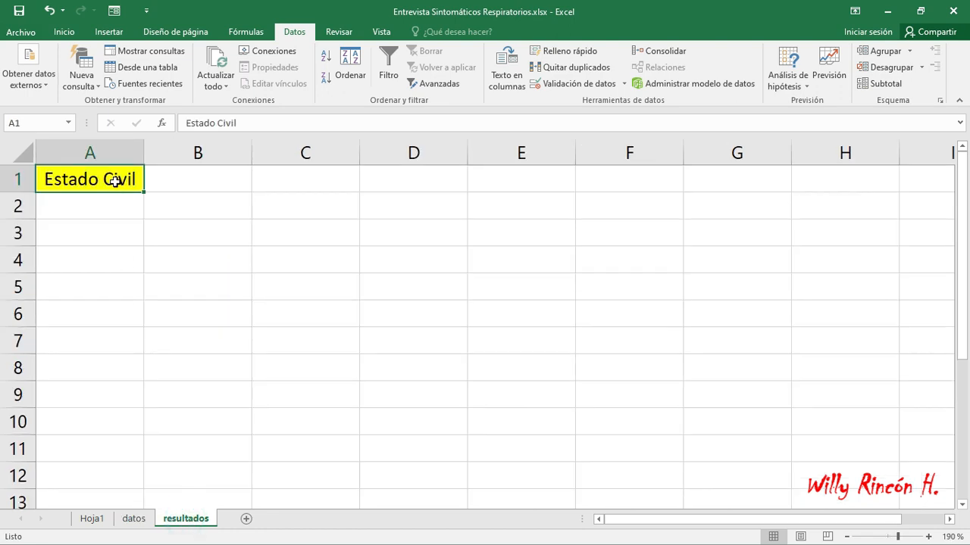
drag(114, 180, 493, 180)
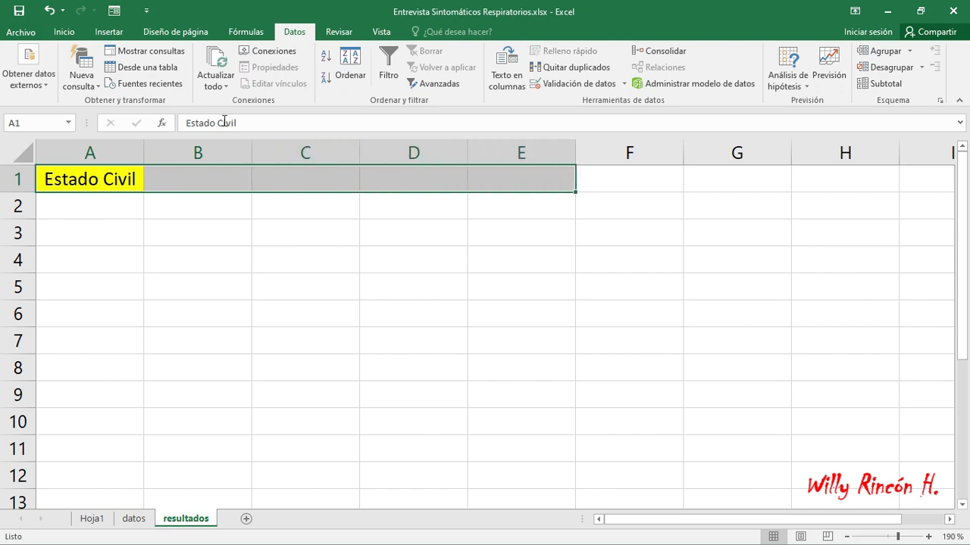
click(64, 34)
click(362, 79)
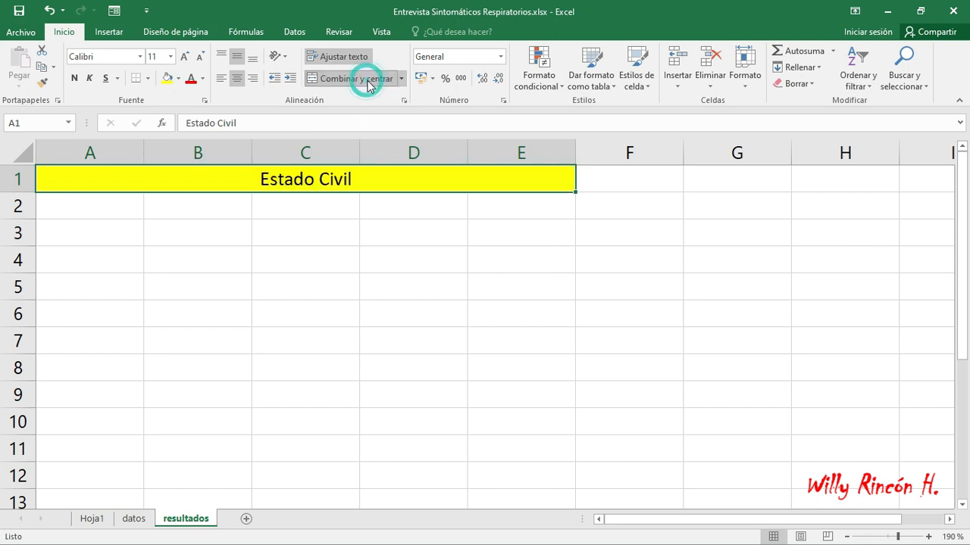
Check the answer options offered for Estado Civil in B2 of the datos sheet
click(102, 209)
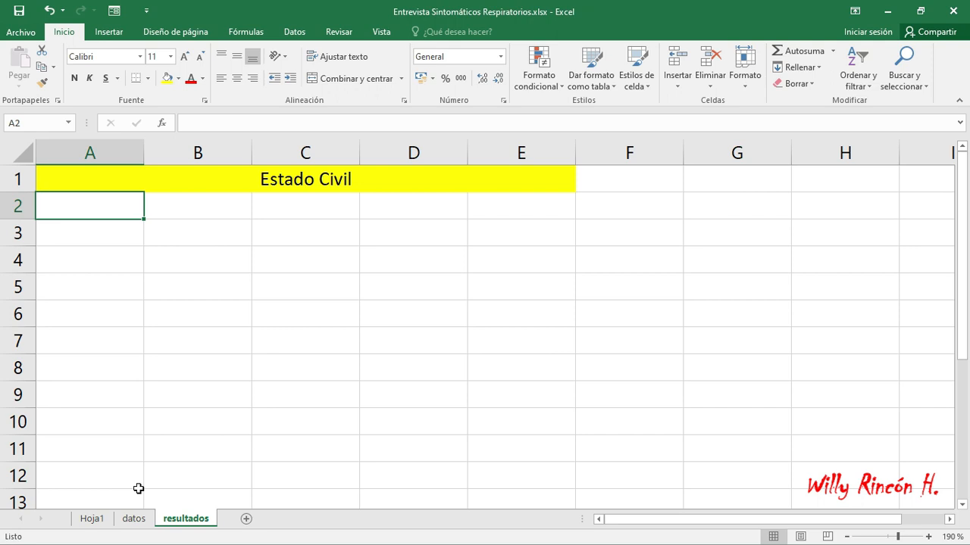
click(135, 520)
click(302, 275)
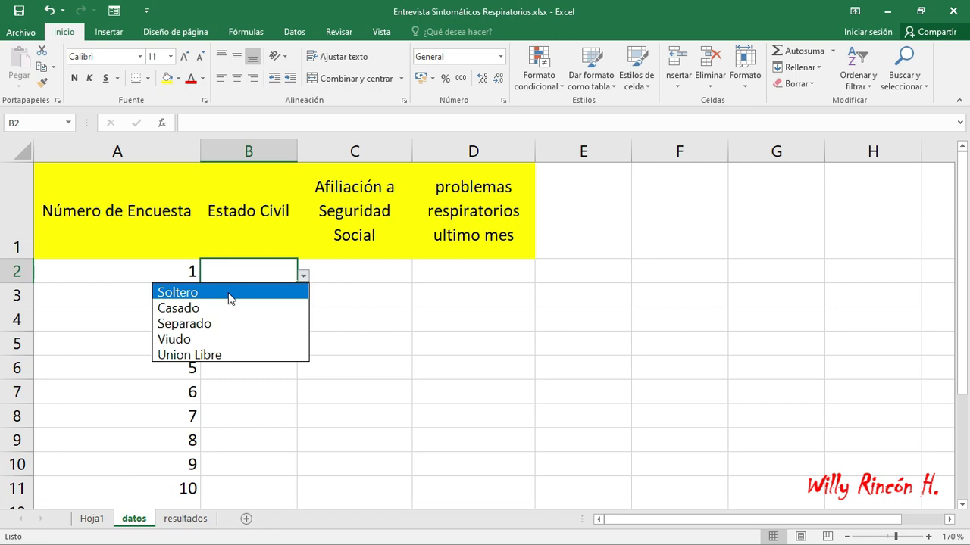
click(169, 515)
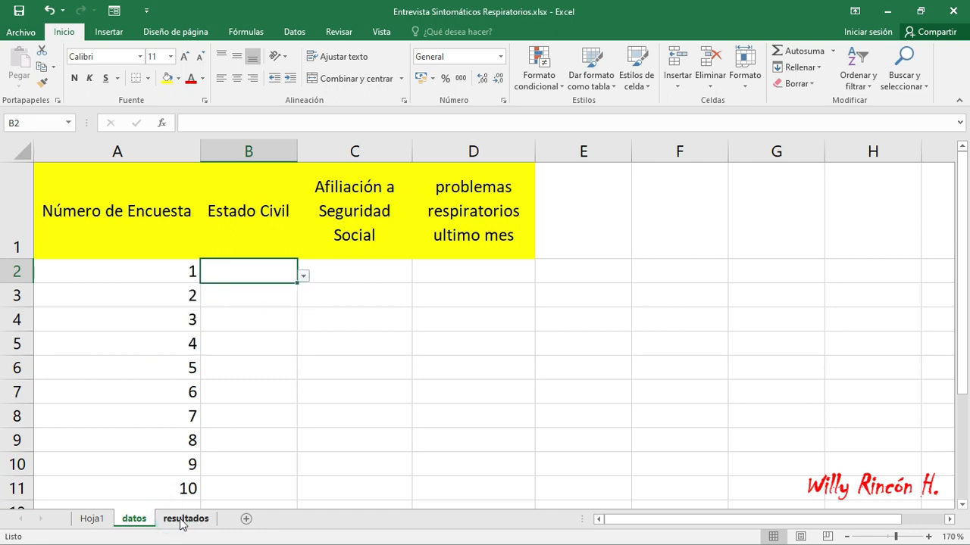
Enter Soltero, Casado, Separado, Viudo and Union Libre across A2:E2 of the resultados sheet, under the Estado Civil heading
click(182, 521)
text(Soltero)
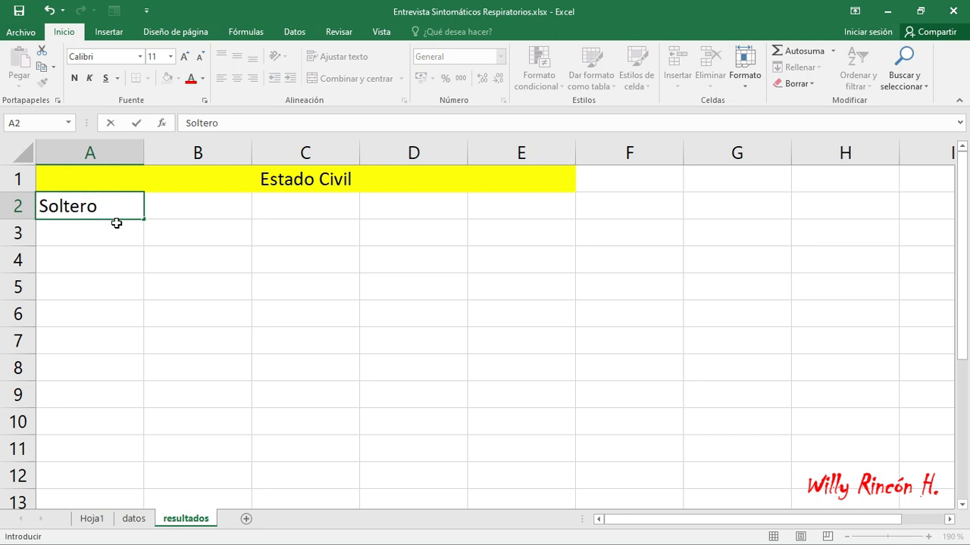
key(Tab)
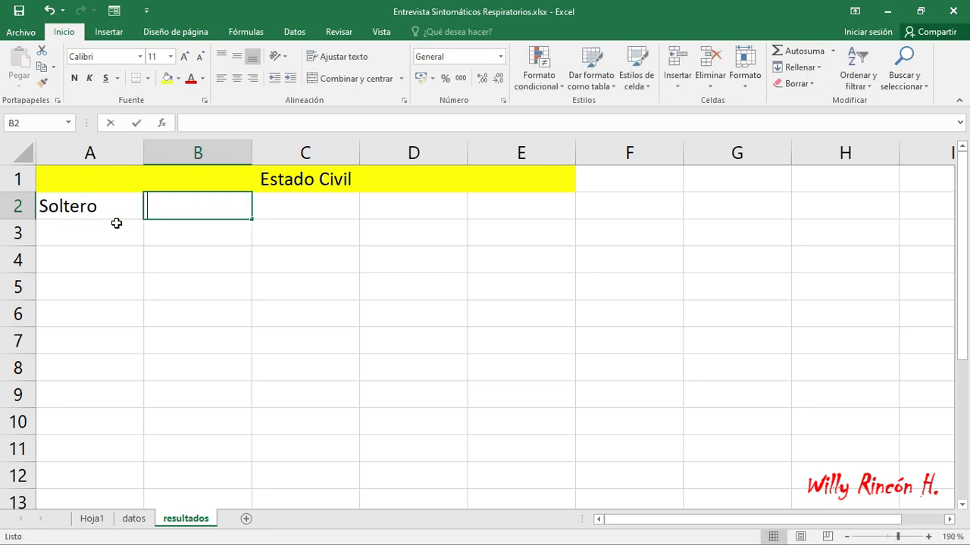
text(Casado)
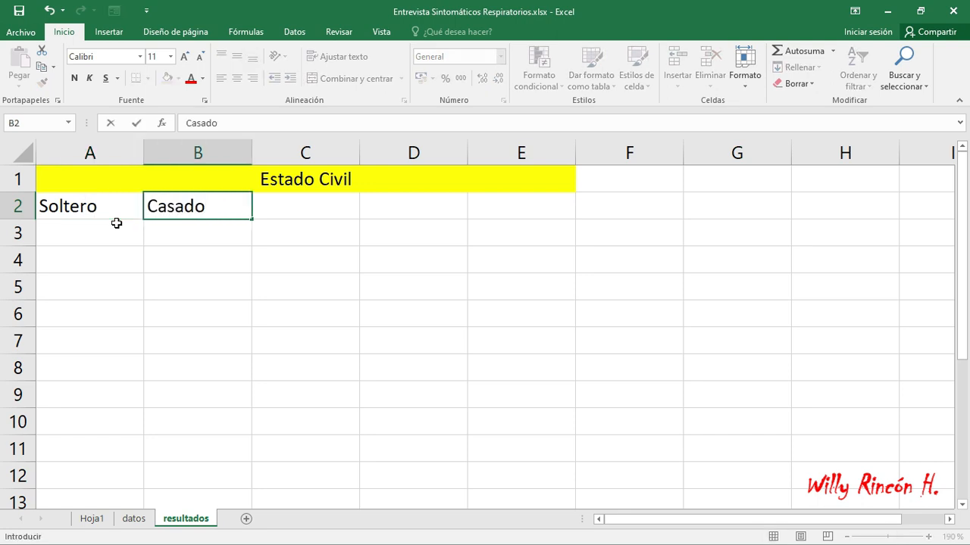
key(Tab)
text(Separado)
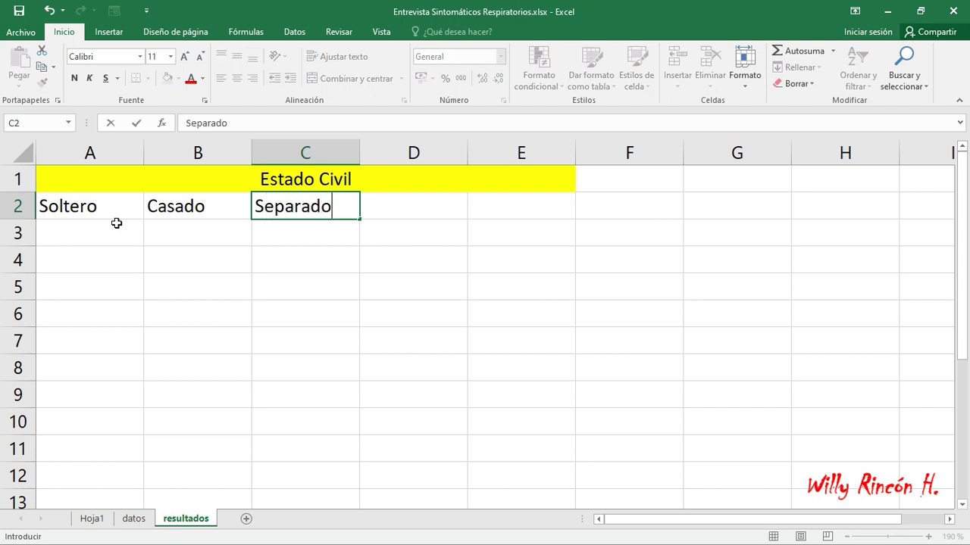
key(Tab)
text(Viudo)
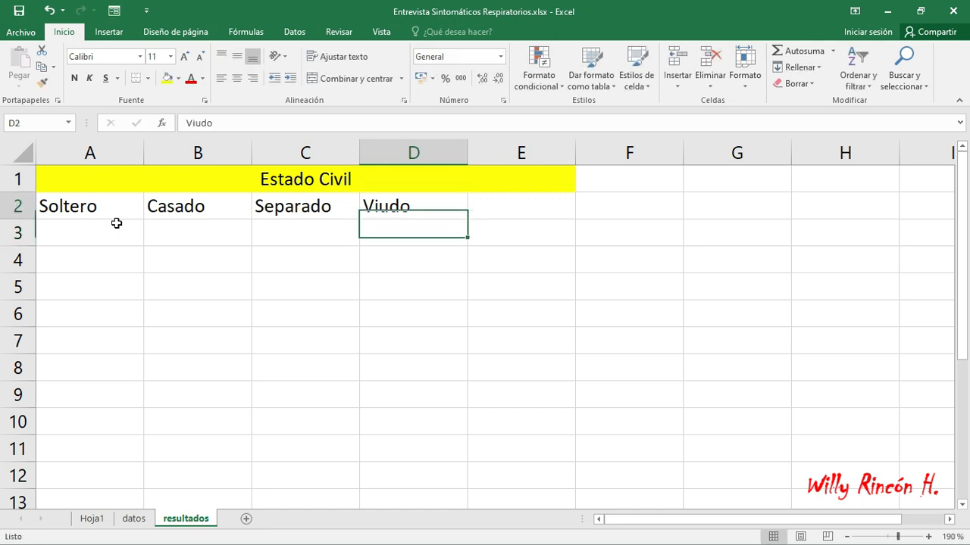
key(Tab)
text(Union Libre)
key(Return)
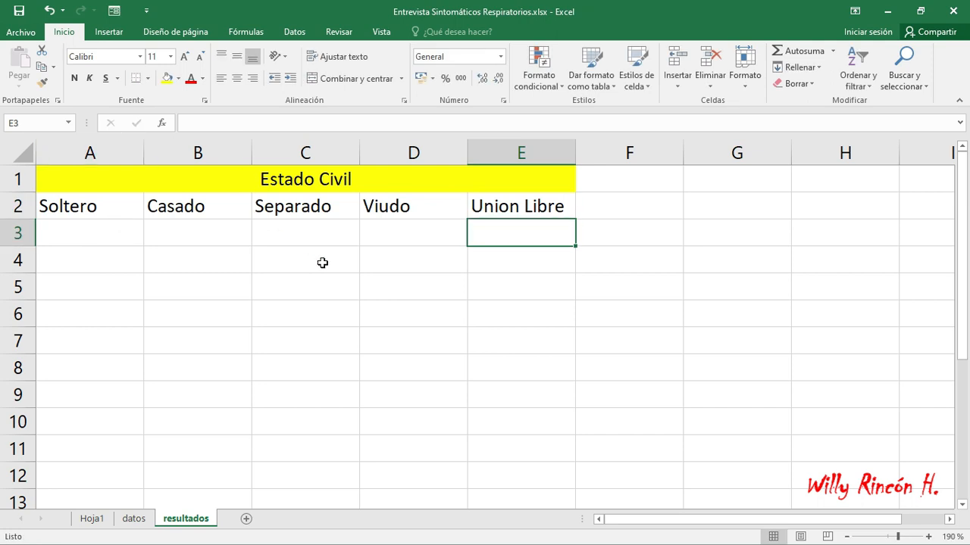
Review the row 2 answer options under Estado Civil, Afiliación a Seguridad Social and problemas respiratorios ultimo mes on the resultados sheet
click(135, 519)
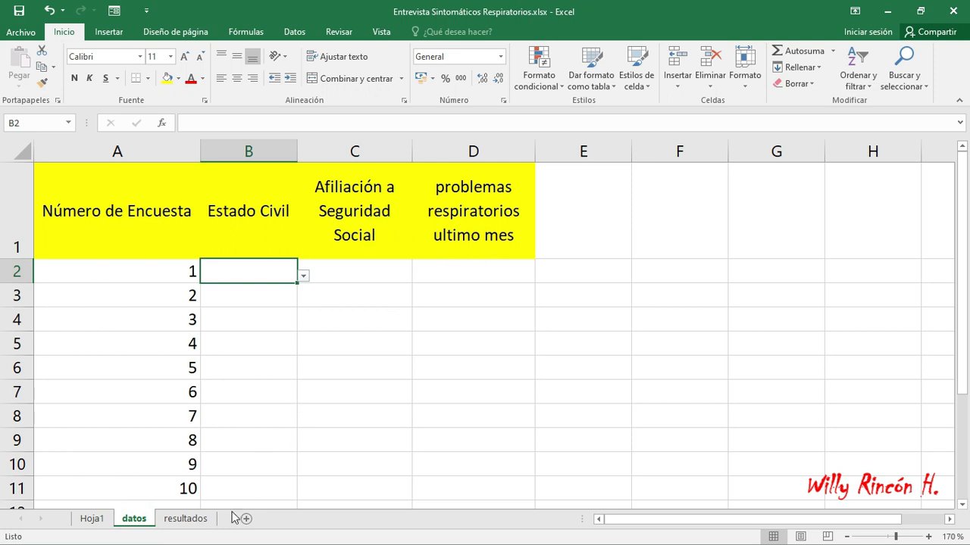
click(186, 519)
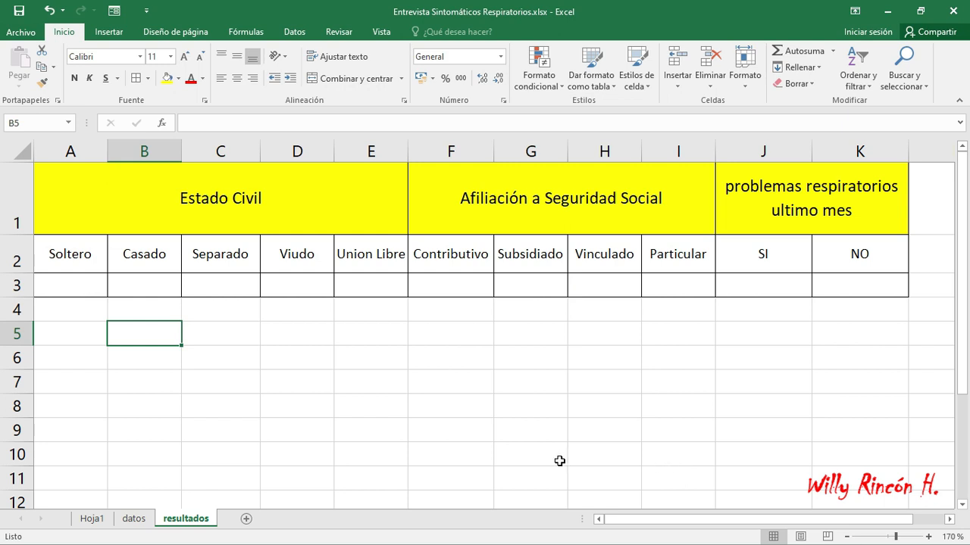
click(62, 257)
drag(62, 258, 376, 255)
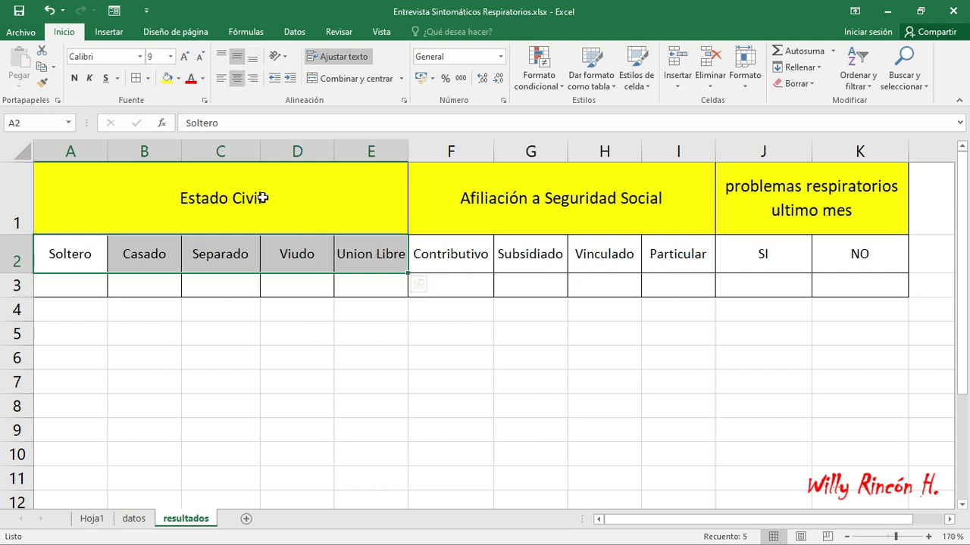
drag(454, 255, 656, 252)
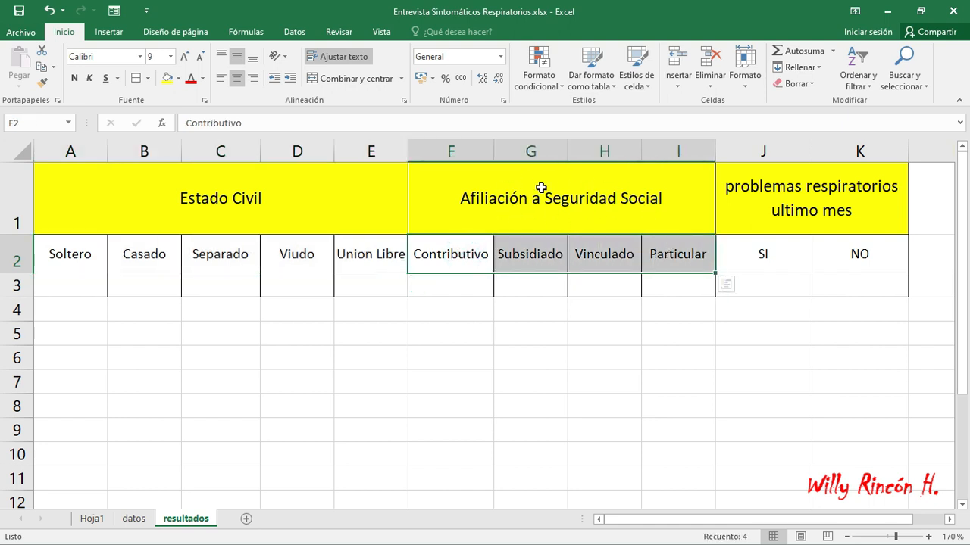
drag(773, 260, 857, 275)
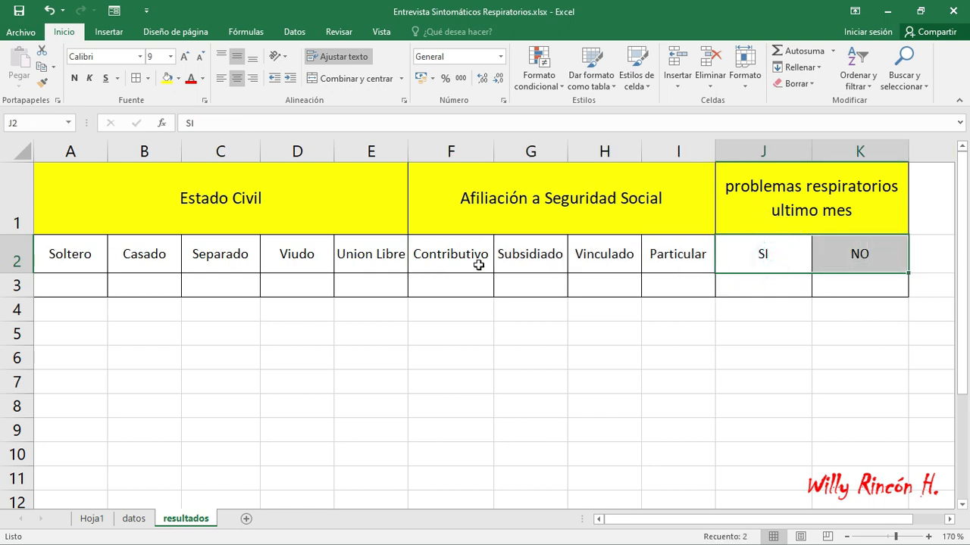
Start a CONTAR.SI formula in A3 of the resultados sheet with datos!B2:B11 as its range
click(51, 286)
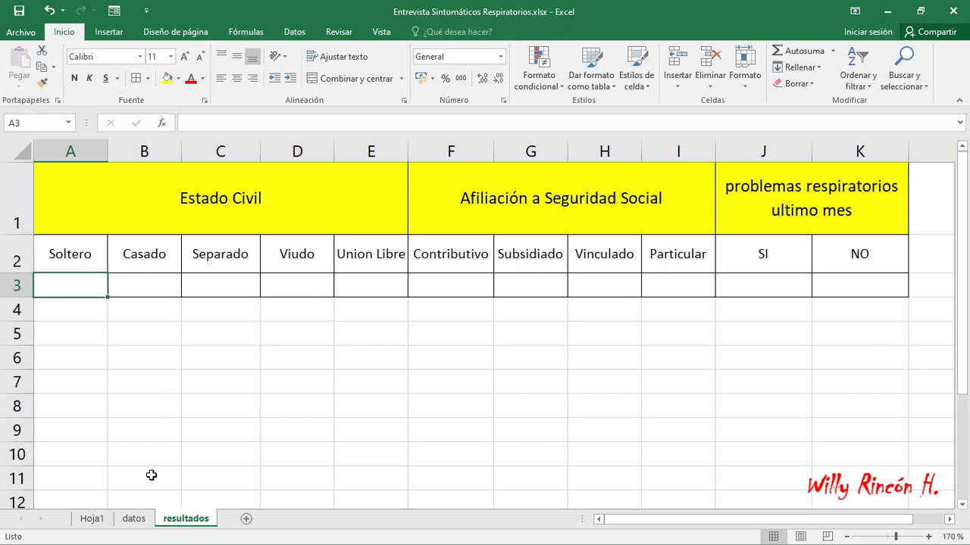
click(133, 520)
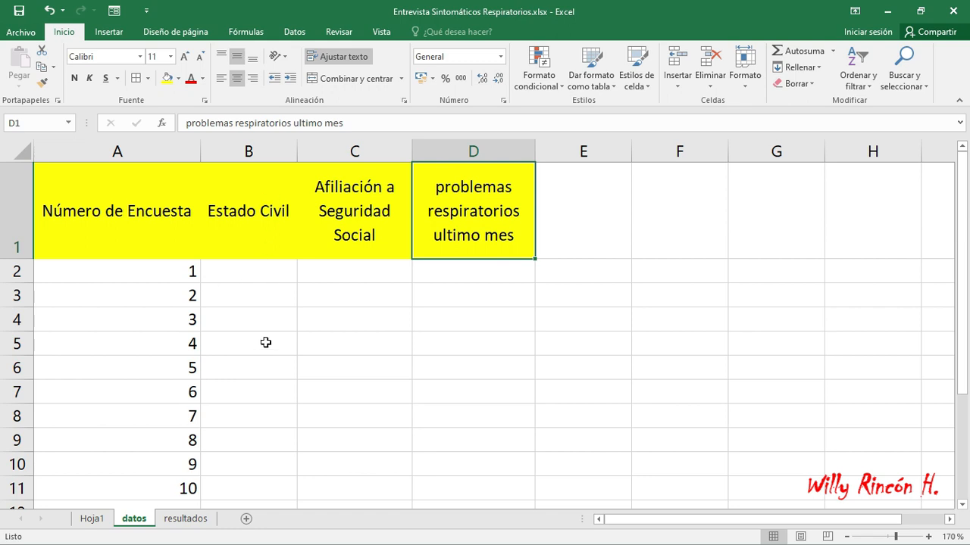
click(186, 518)
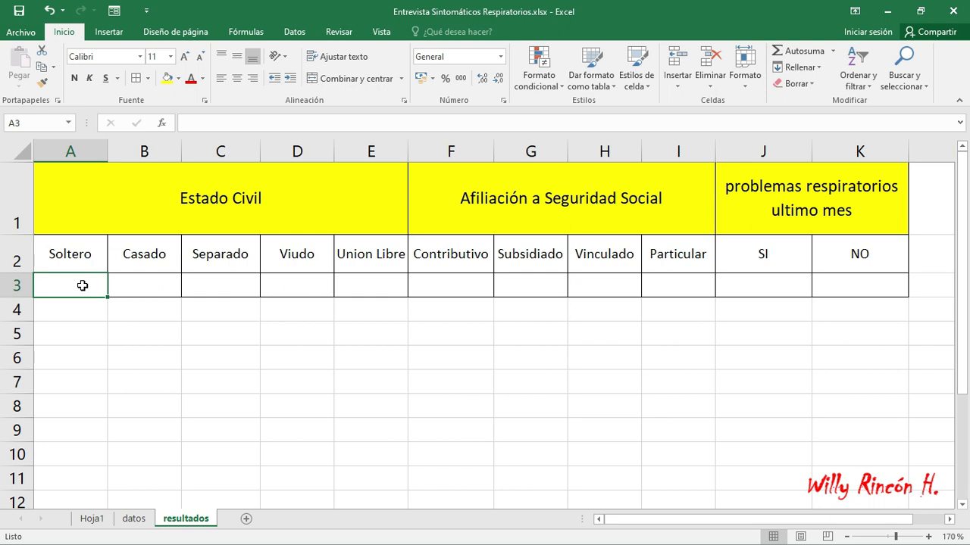
text(=)
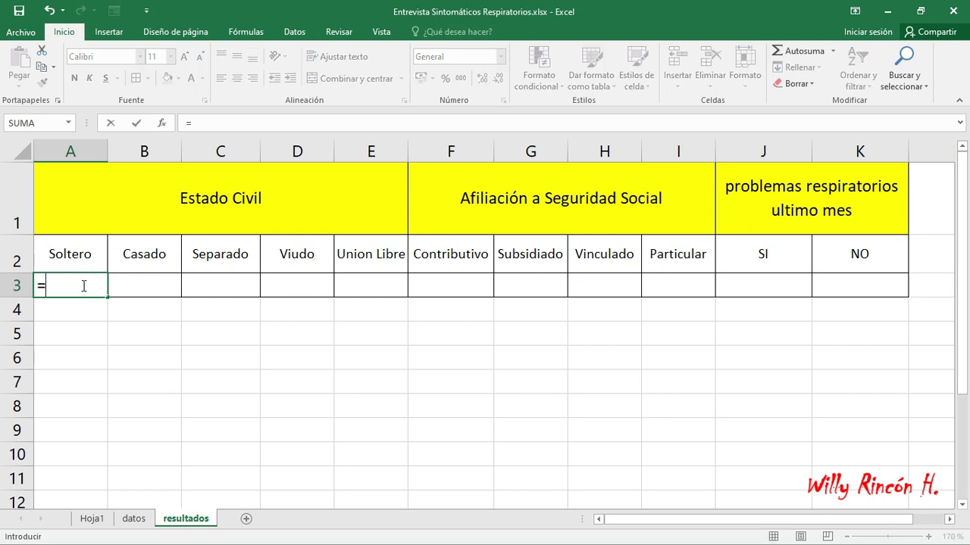
text(CONTAR)
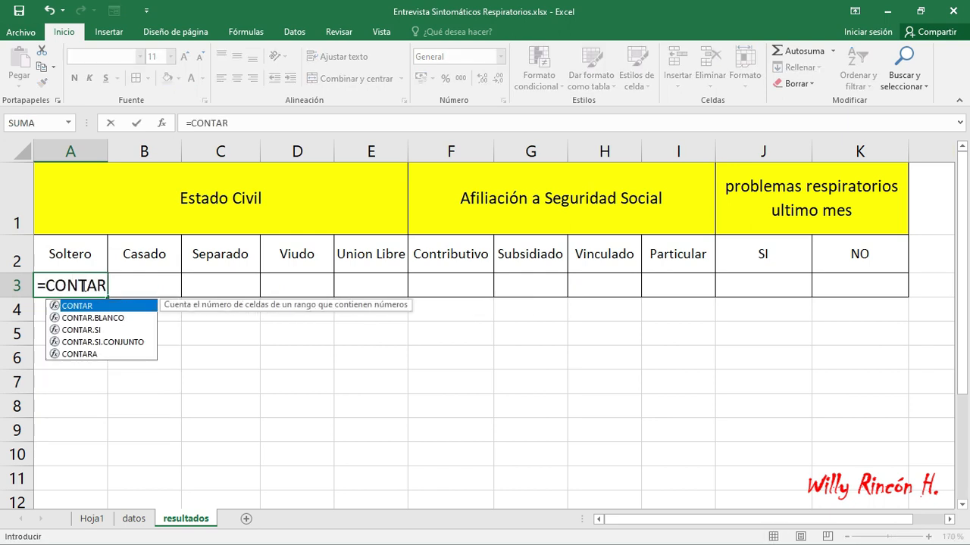
double_click(76, 329)
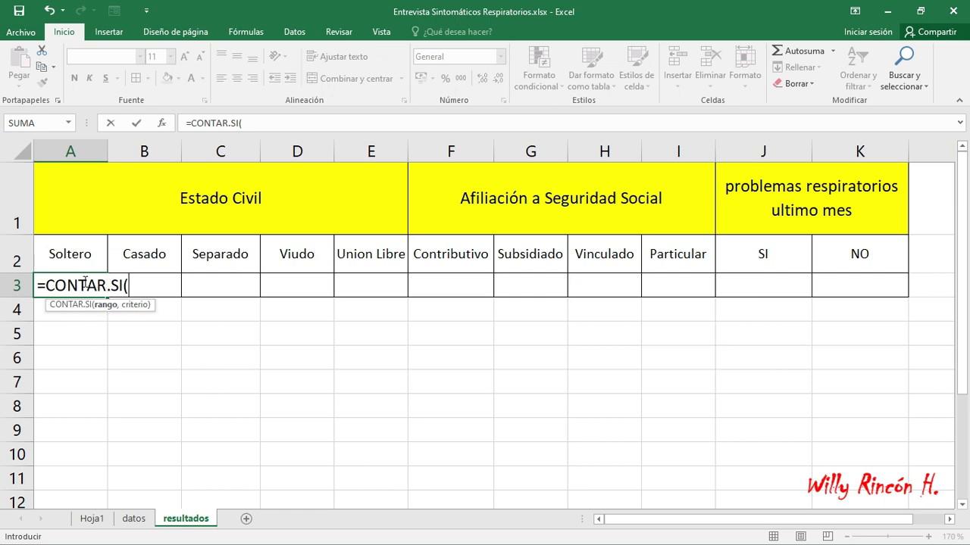
click(134, 520)
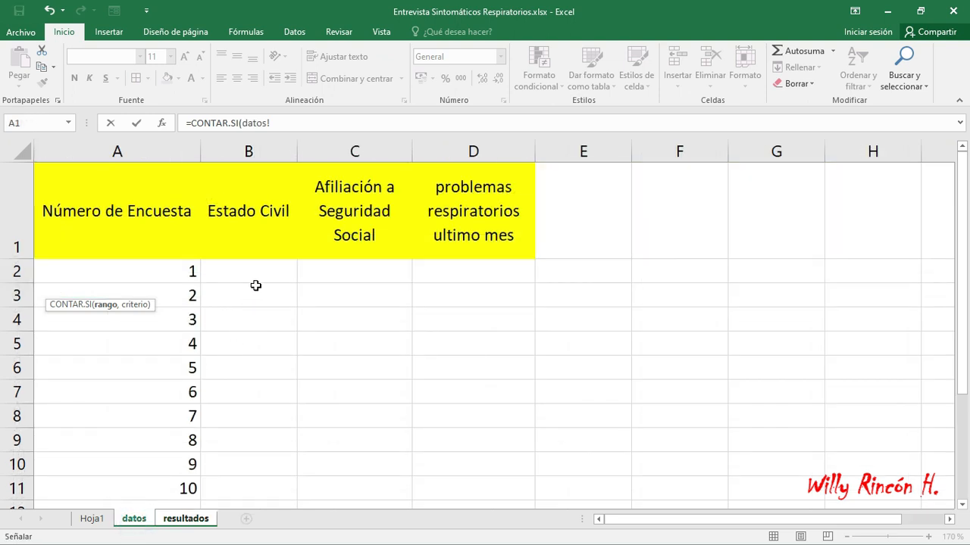
drag(258, 273, 259, 437)
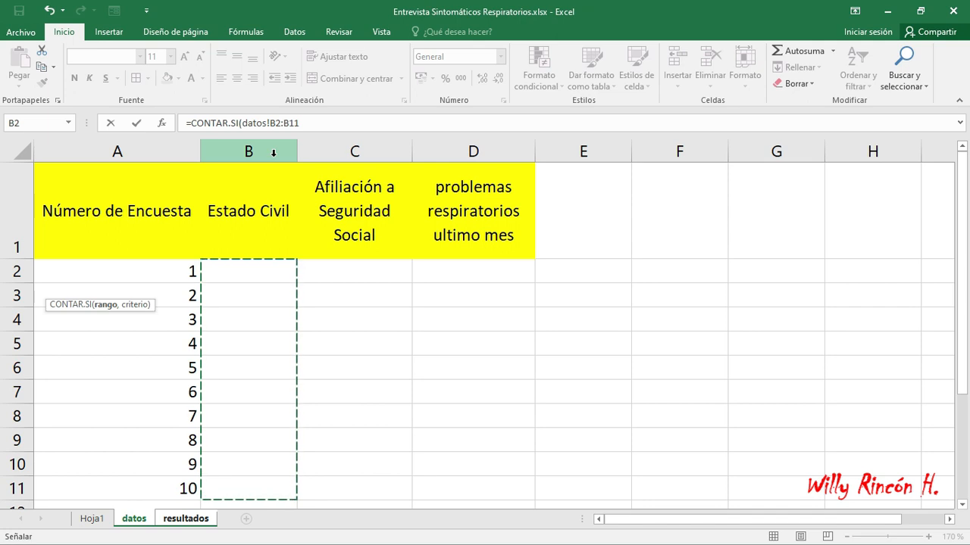
Return to the resultados sheet and correct the formula's range reference in A3 to datos!B2:B11
click(195, 522)
click(201, 288)
key(BackSpace)
key(BackSpace)
key(BackSpace)
key(BackSpace)
key(BackSpace)
key(BackSpace)
key(BackSpace)
key(BackSpace)
key(BackSpace)
key(BackSpace)
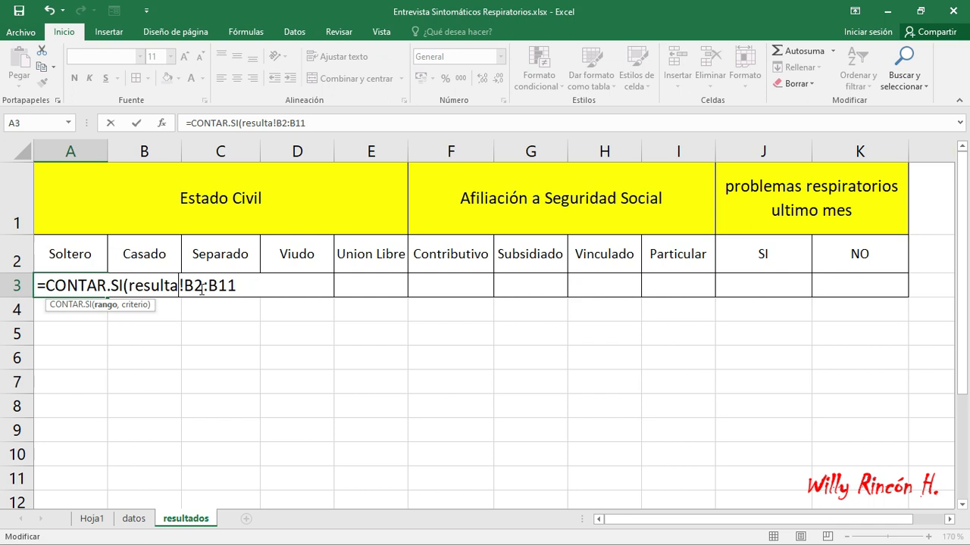
text(DATOS)
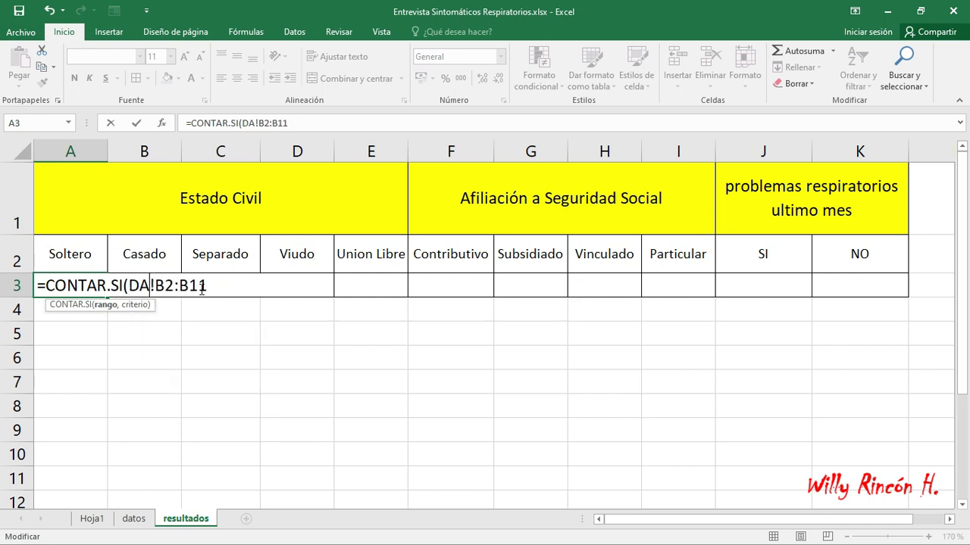
key(BackSpace)
key(BackSpace)
key(BackSpace)
key(BackSpace)
key(BackSpace)
text(datos)
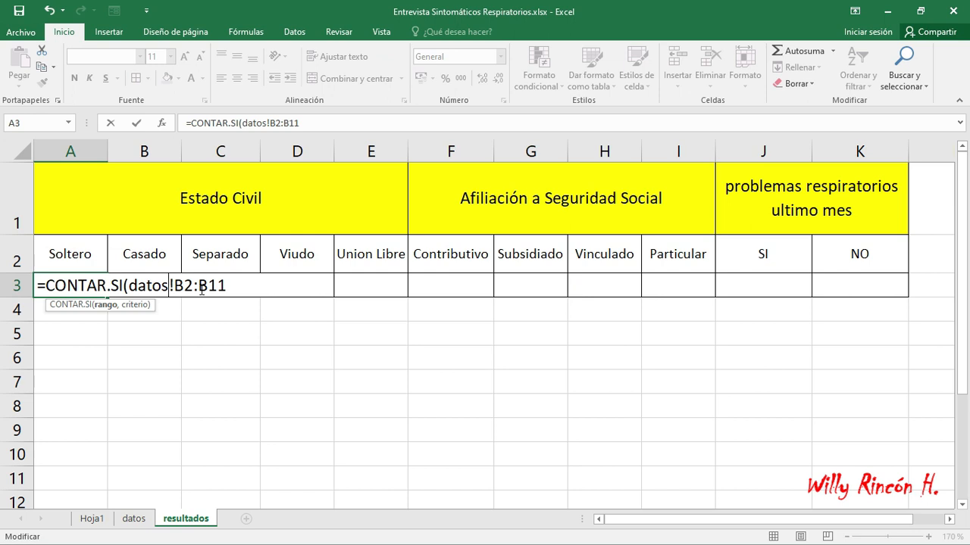
Complete the A3 formula with the Soltero cell as criterion: =CONTAR.SI(datos!B2:B11,resultados!A2)
click(237, 284)
text(,)
click(90, 253)
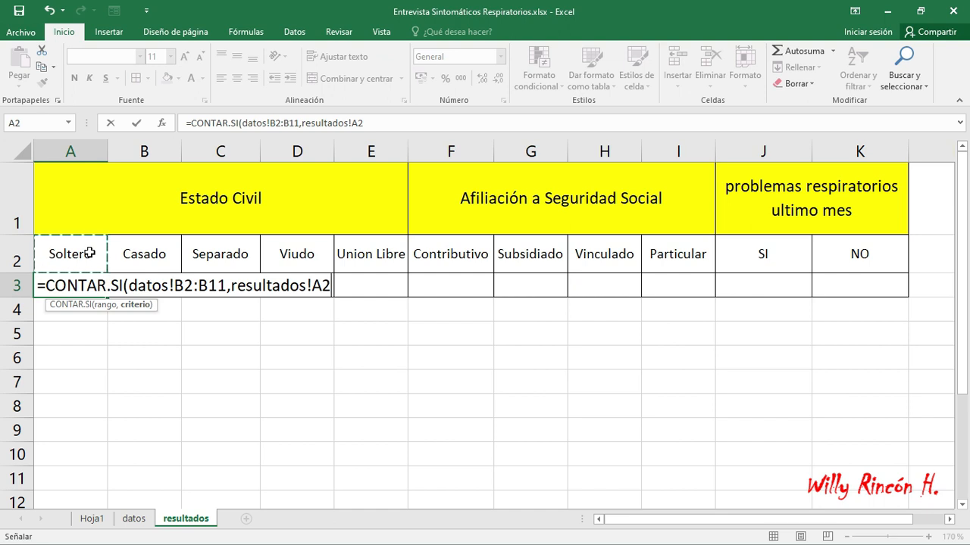
text())
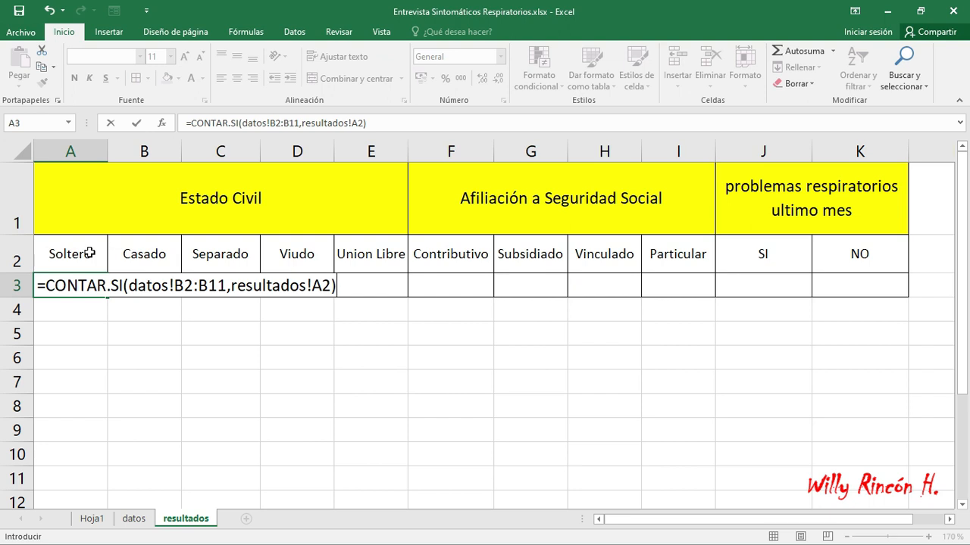
key(Return)
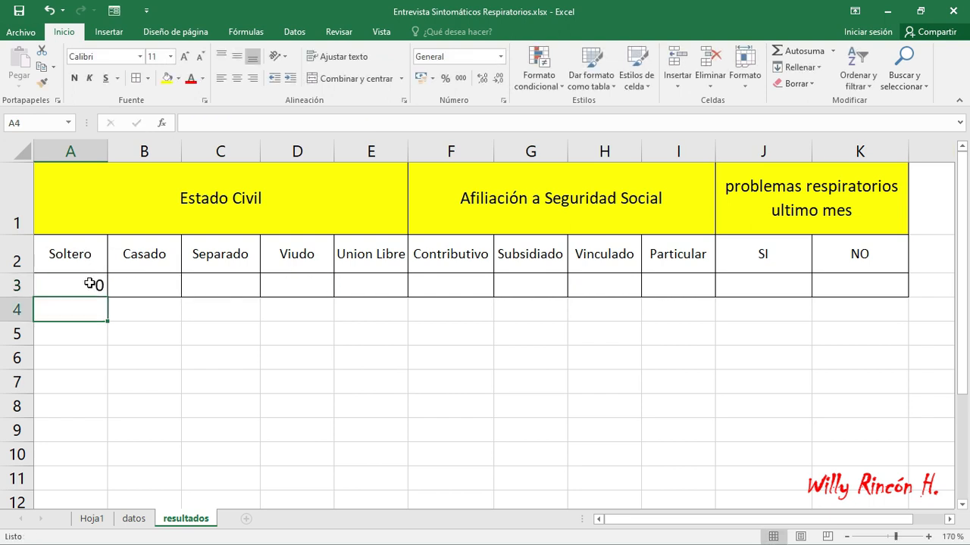
Choose Soltero as survey 1's Estado Civil in B2 of the datos sheet and check the count on the resultados sheet
click(133, 519)
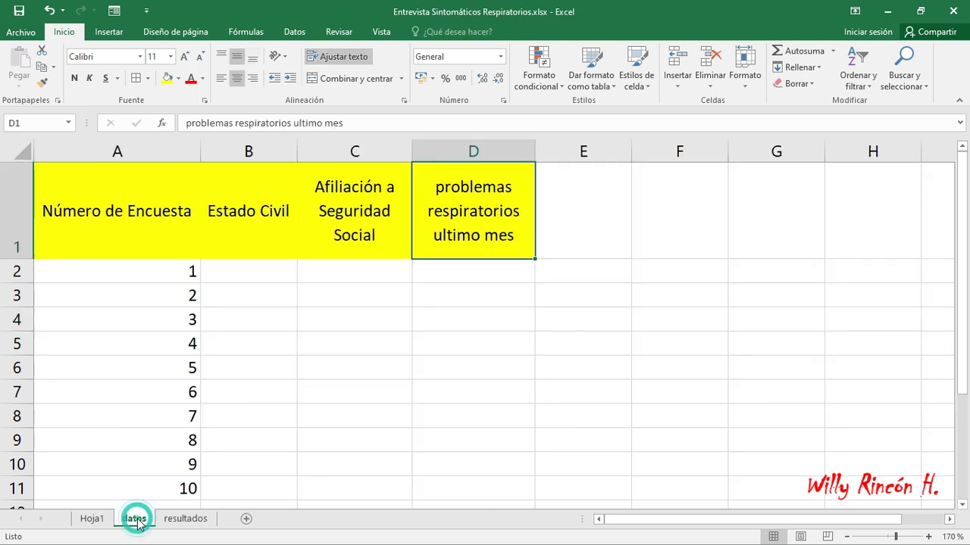
click(242, 275)
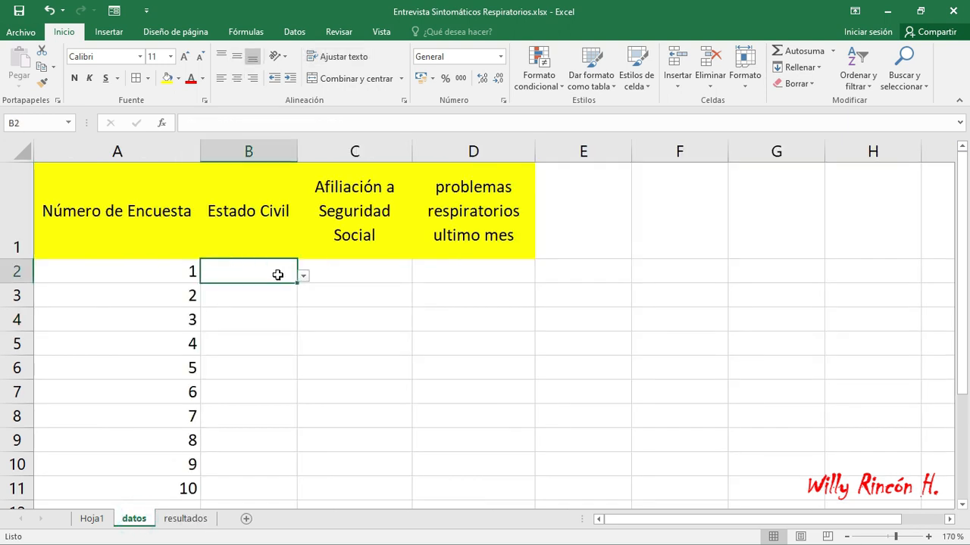
click(305, 278)
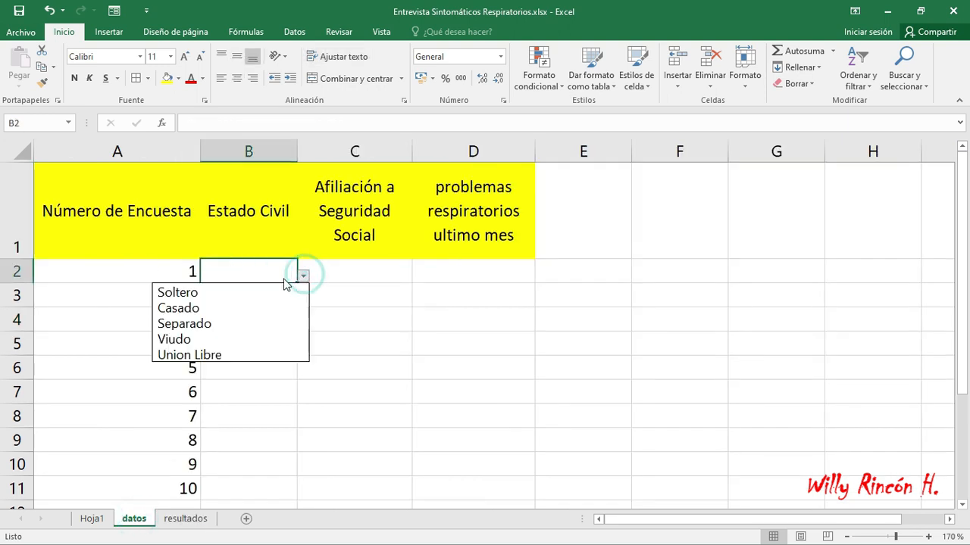
click(177, 291)
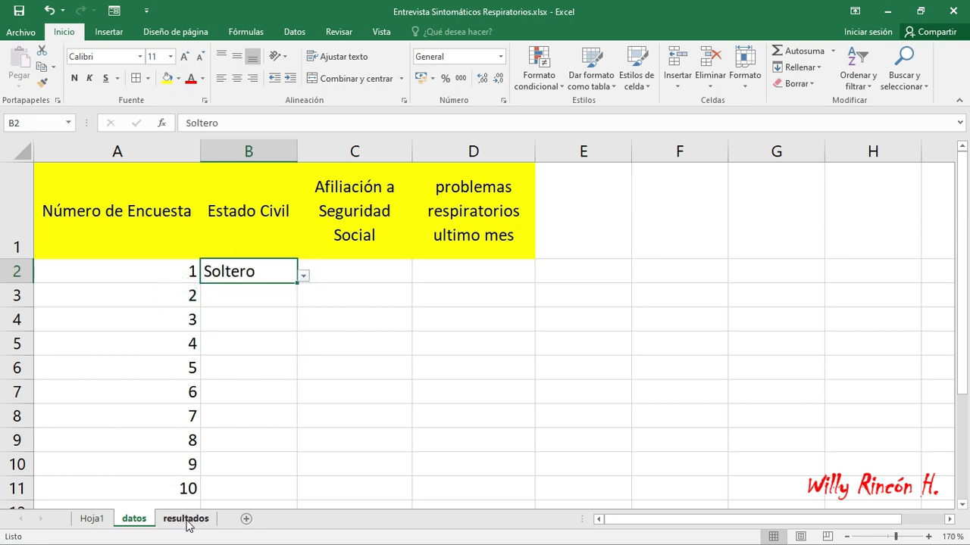
click(185, 519)
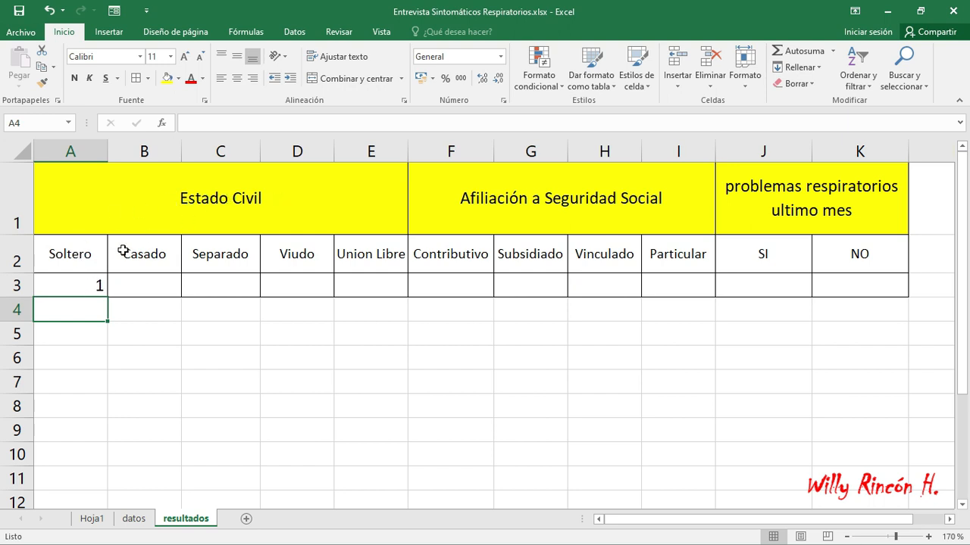
Choose Soltero as survey 6's Estado Civil in B7 of the datos sheet and check the count on the resultados sheet
click(136, 520)
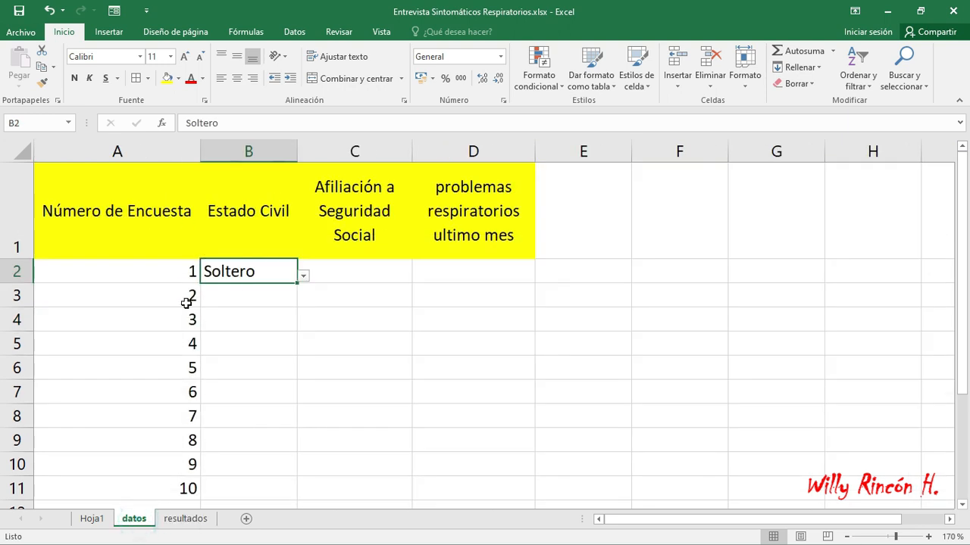
click(244, 400)
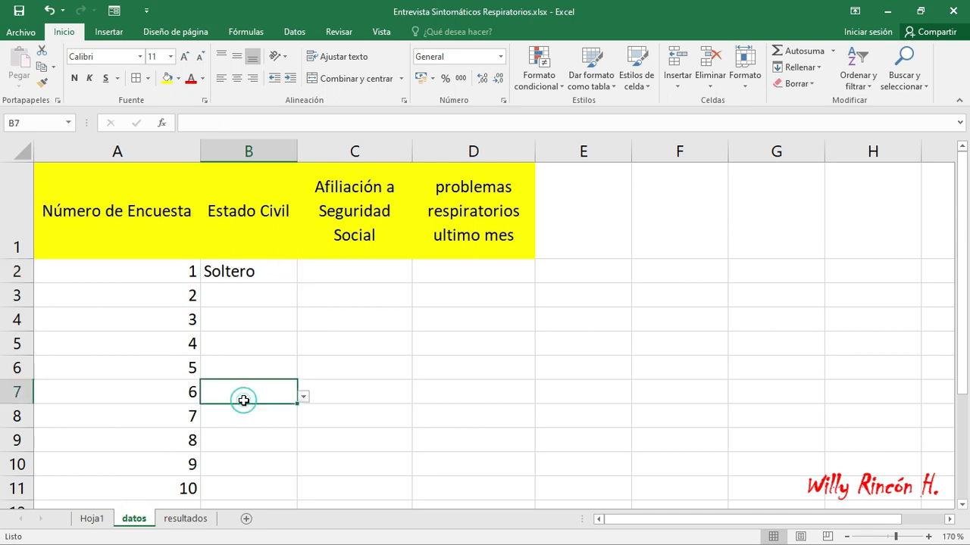
click(303, 396)
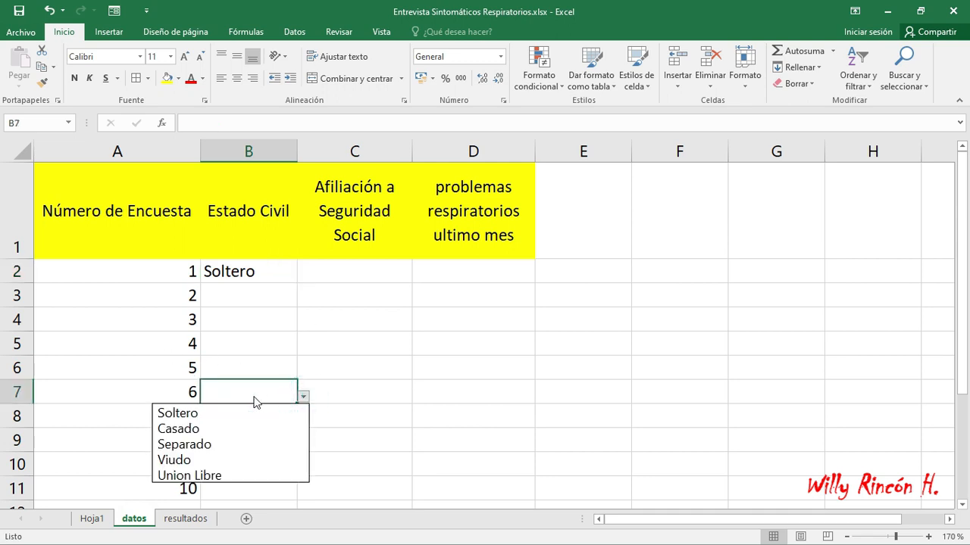
click(211, 411)
click(186, 519)
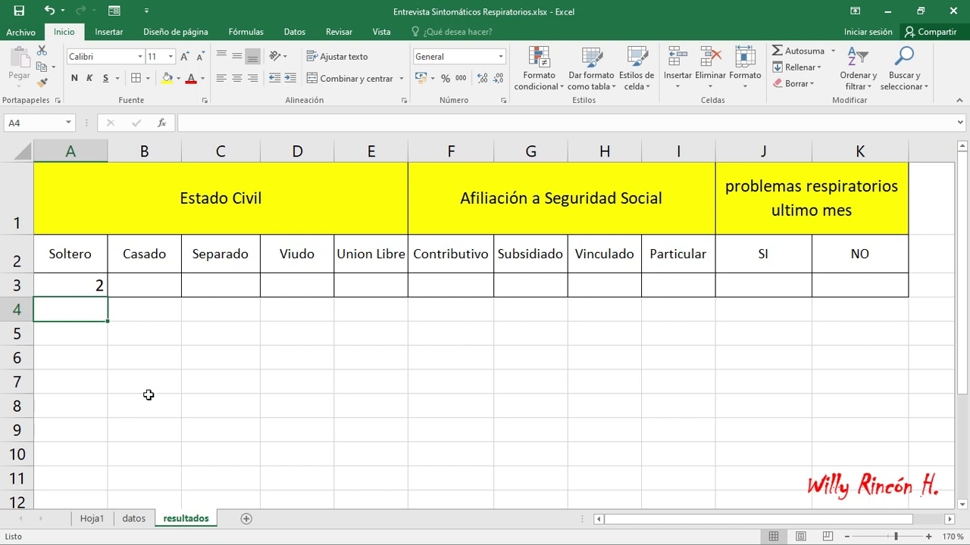
Compare the Estado Civil options in B2 of the datos sheet with the resultados headings and review the A3 formula
click(134, 519)
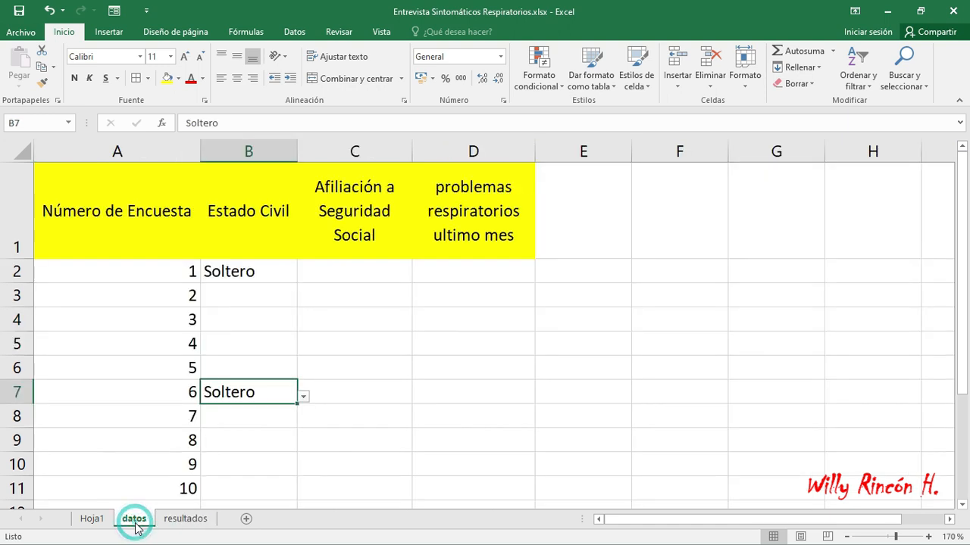
click(287, 271)
click(303, 276)
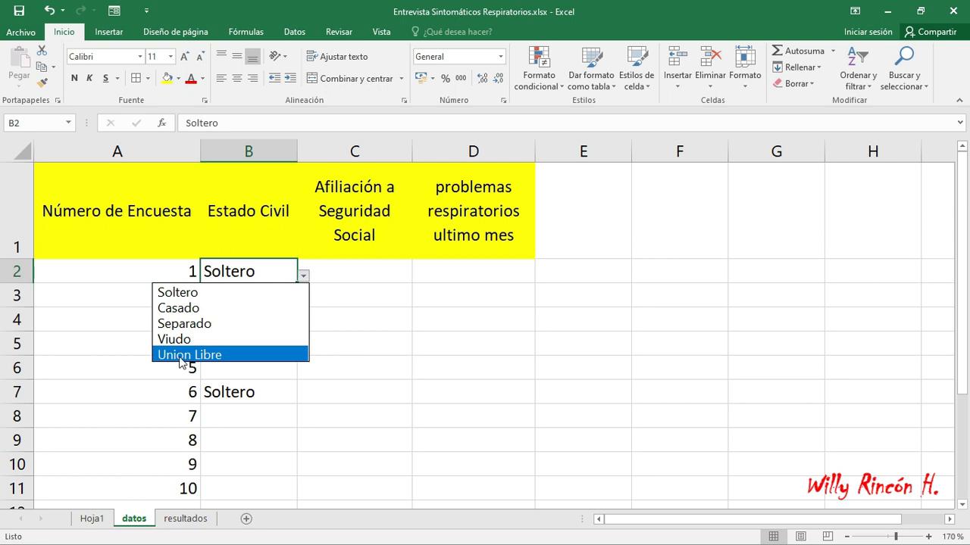
click(186, 521)
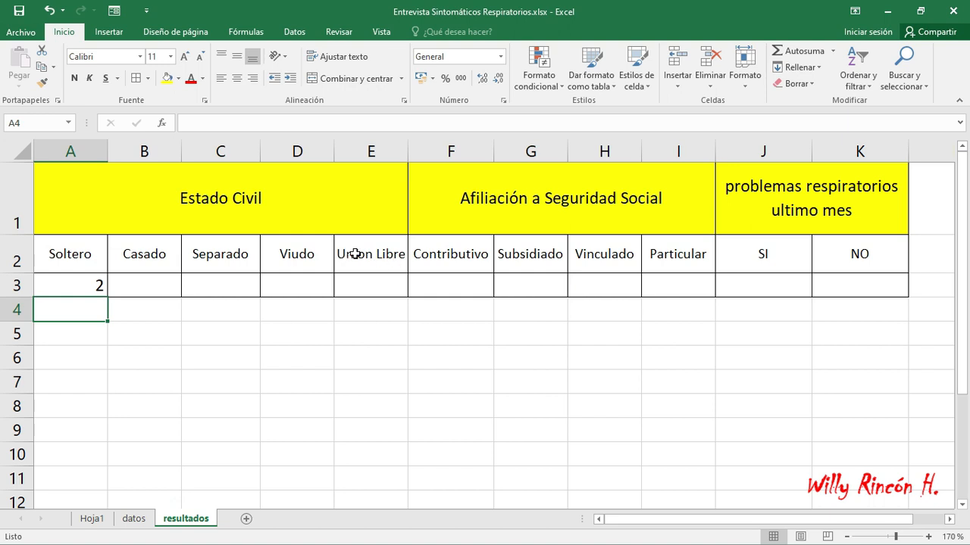
click(355, 254)
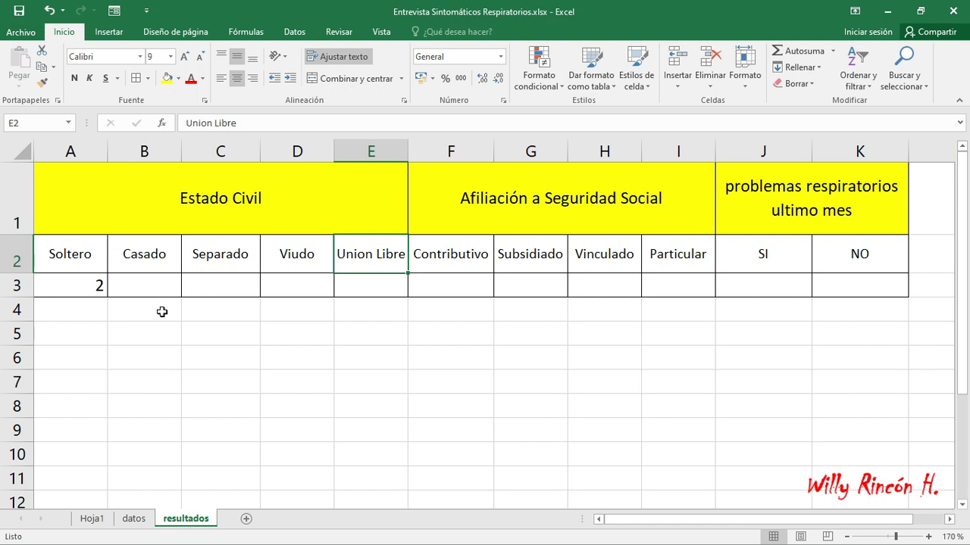
click(79, 290)
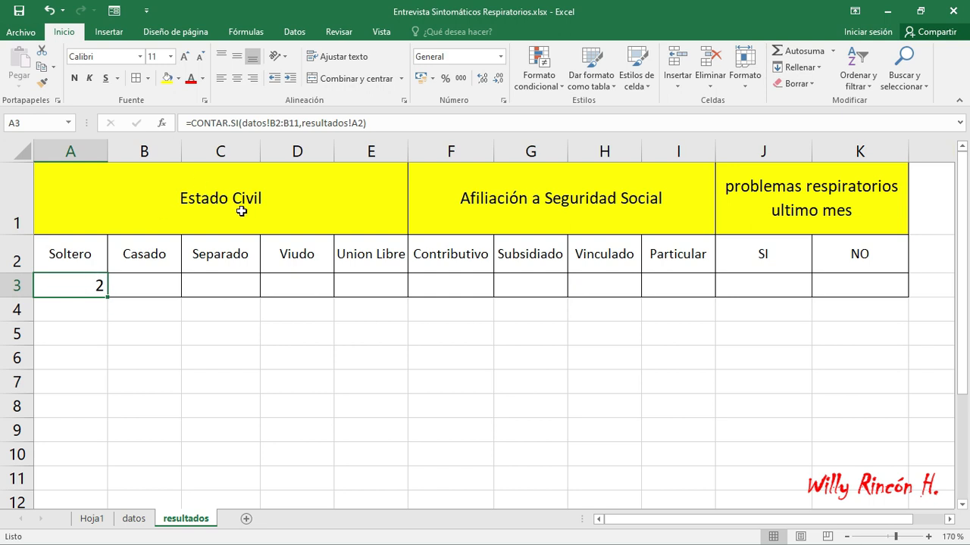
click(134, 521)
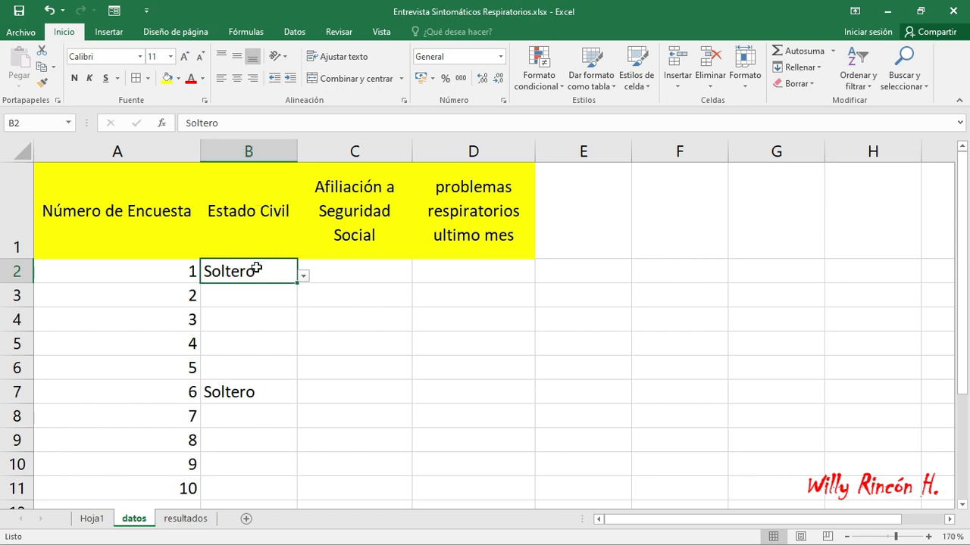
click(187, 518)
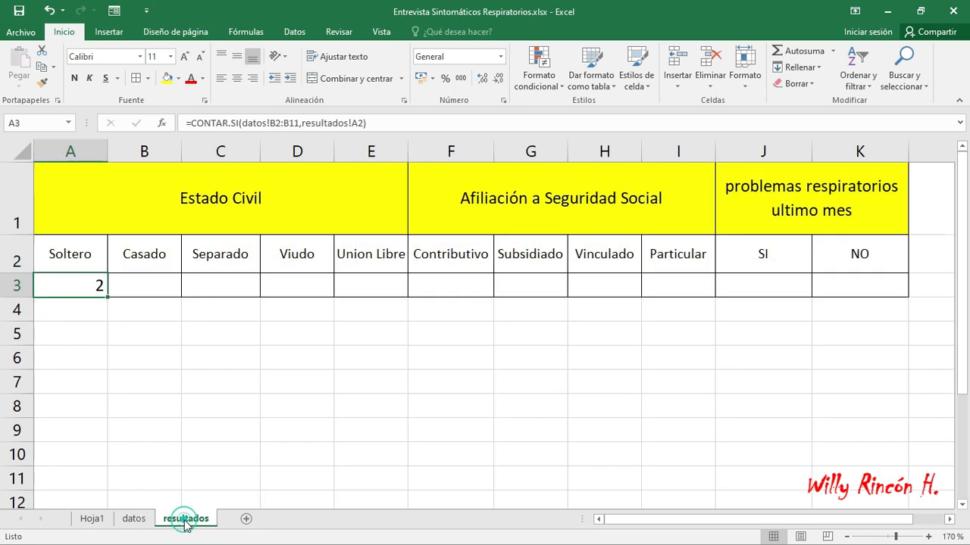
Copy the full CONTAR.SI formula text from A3 of the resultados sheet without altering the cell
click(61, 278)
drag(369, 123, 186, 123)
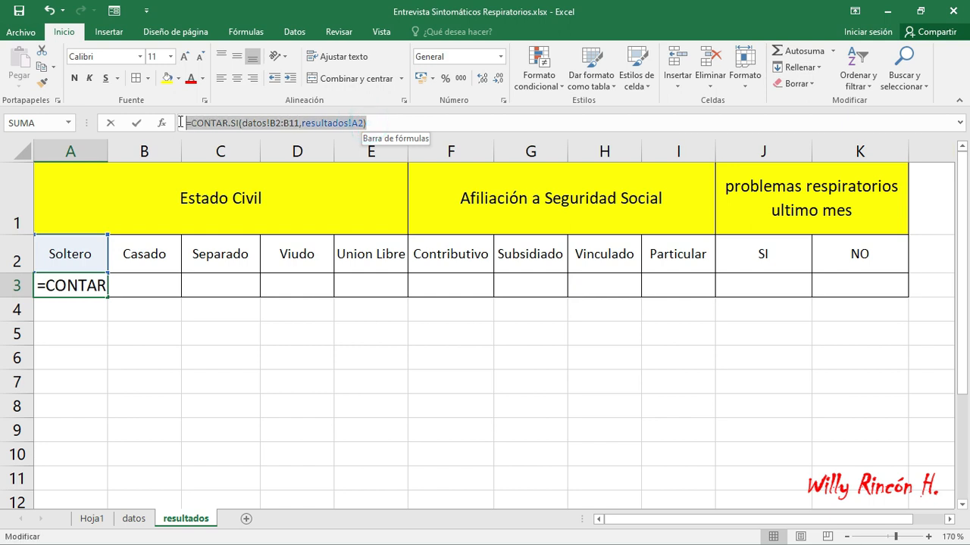
key(ctrl+c)
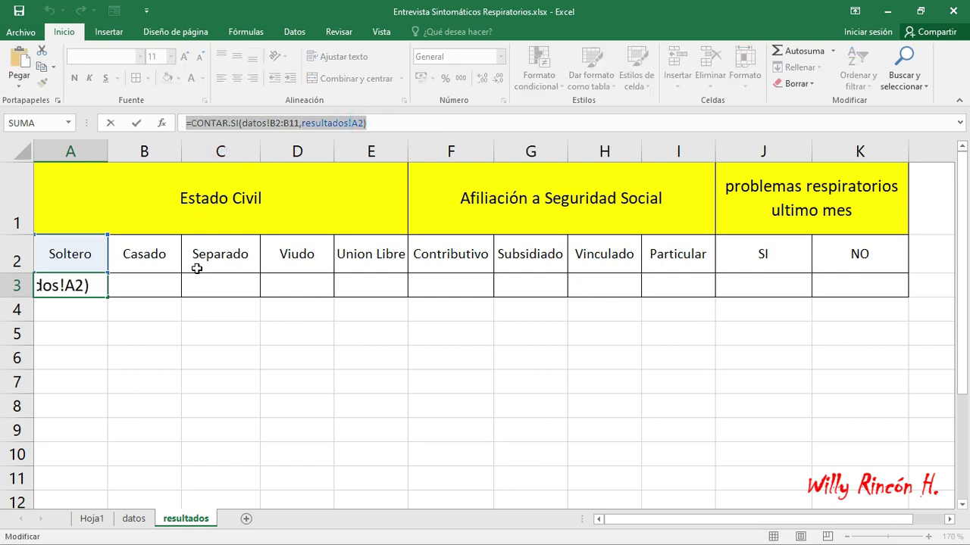
key(Escape)
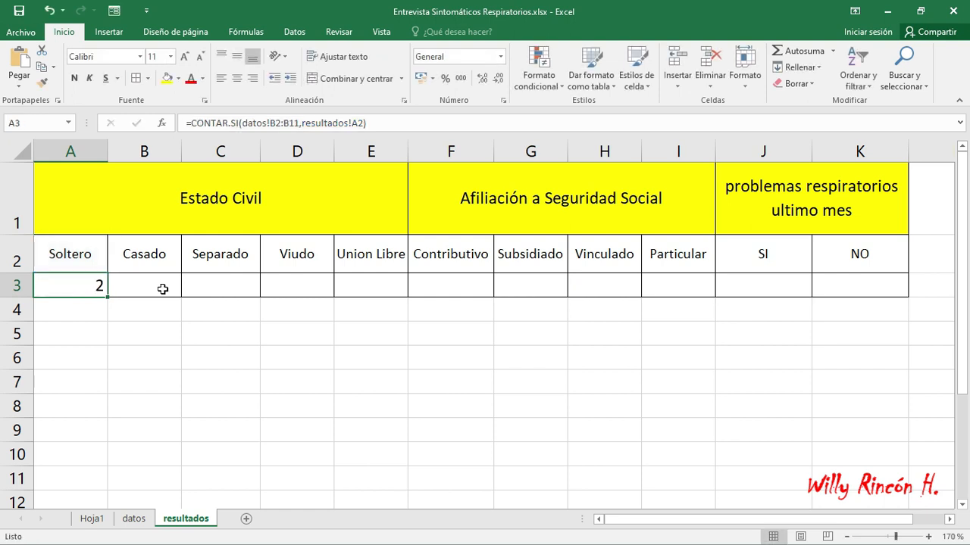
Paste the formula into B3 under Casado and change its criterion to B2: =CONTAR.SI(datos!B2:B11,resultados!B2)
click(145, 288)
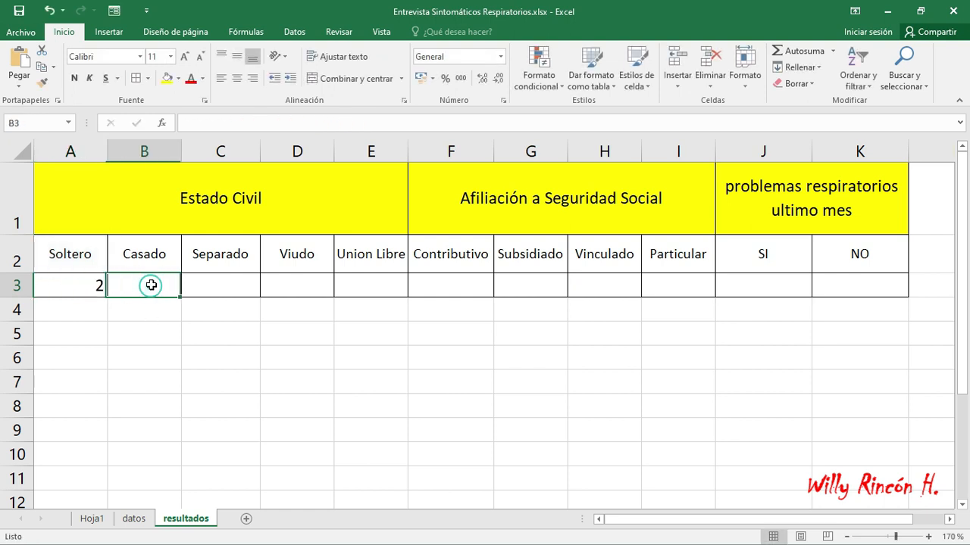
click(232, 122)
key(ctrl+v)
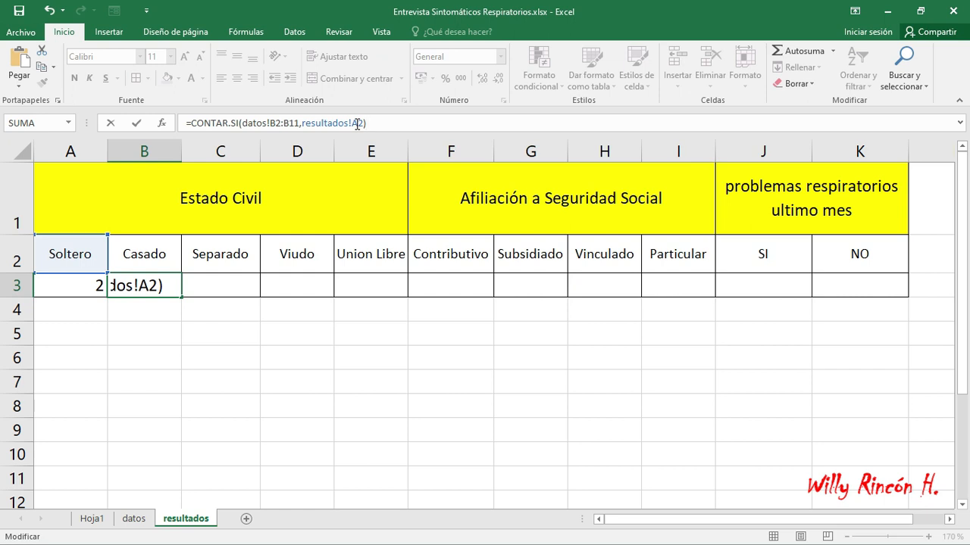
click(356, 122)
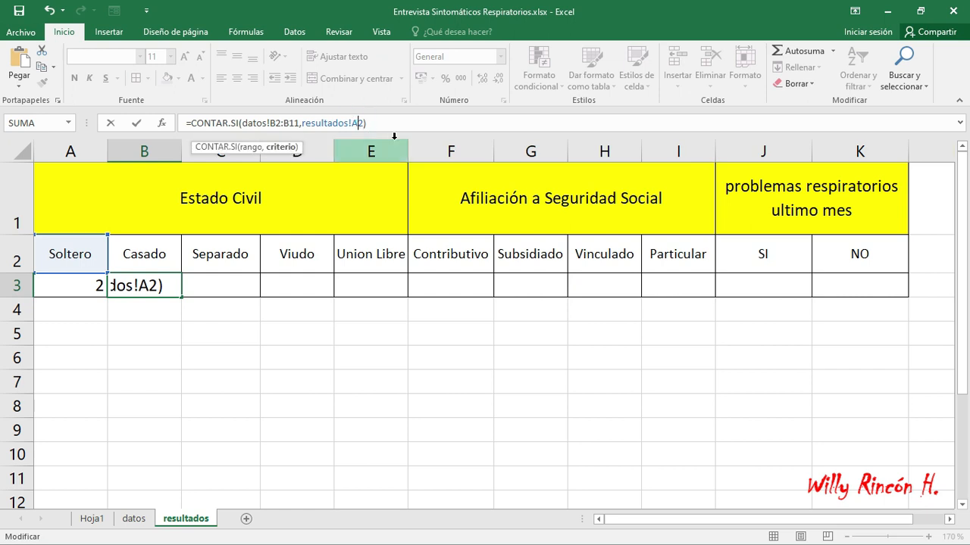
key(BackSpace)
text(B)
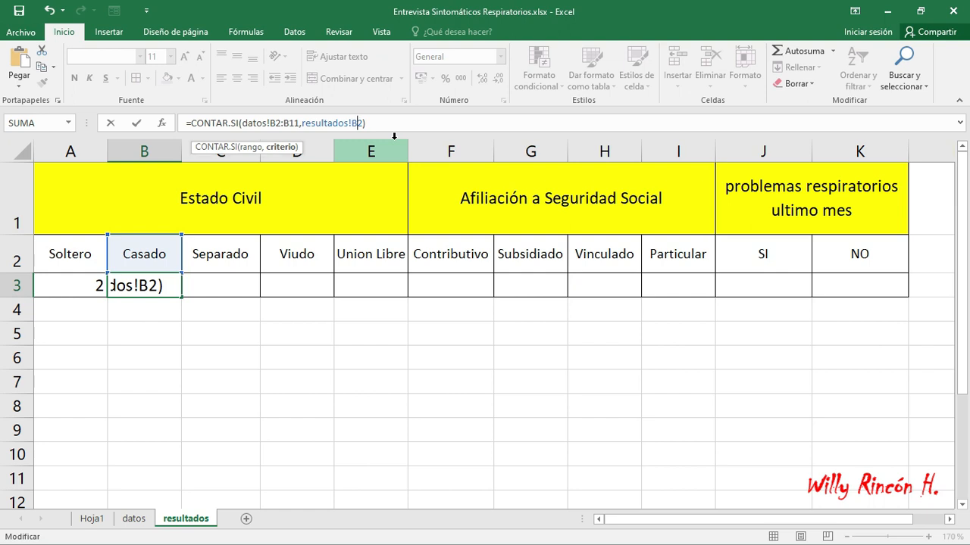
key(Return)
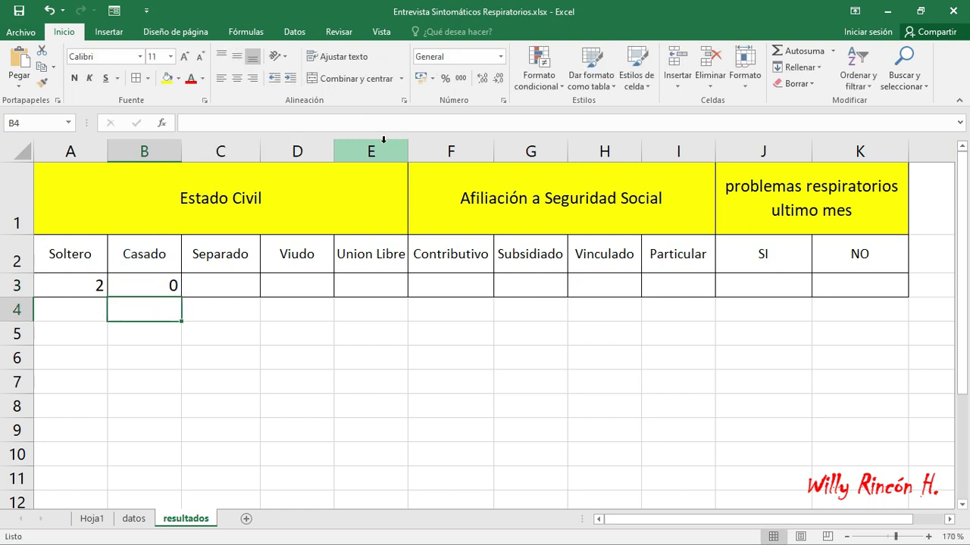
Paste the formula into C3 under Separado and change its criterion to resultados!C2
click(229, 288)
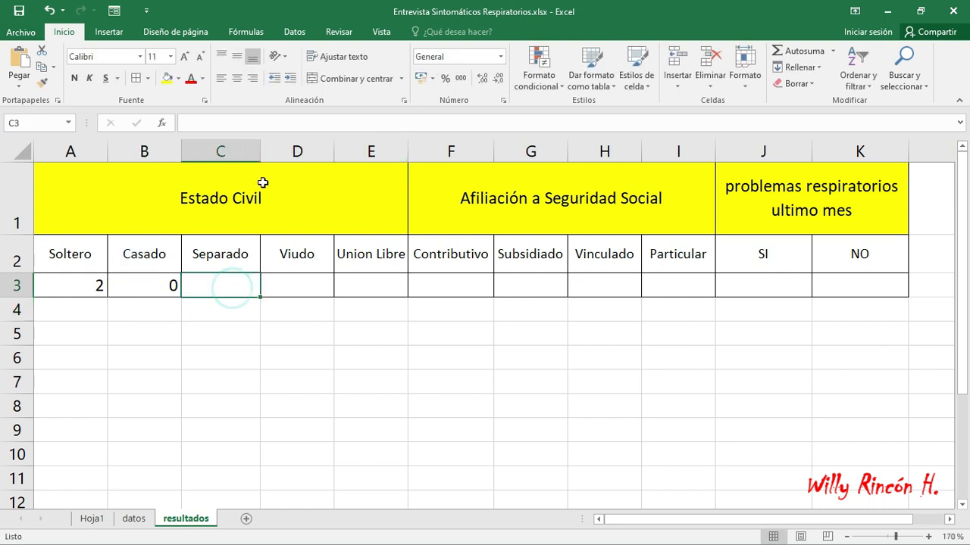
click(279, 123)
key(ctrl+v)
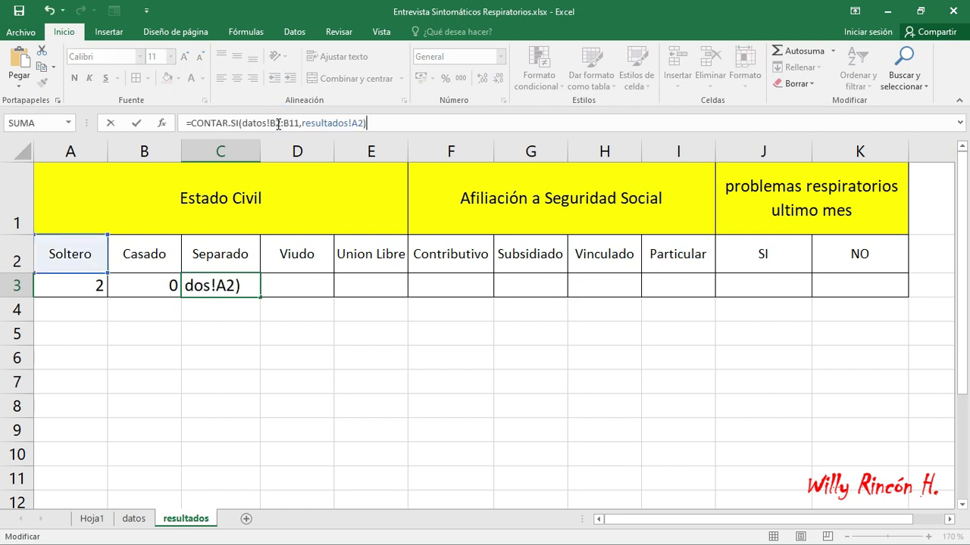
click(360, 124)
key(BackSpace)
text(c)
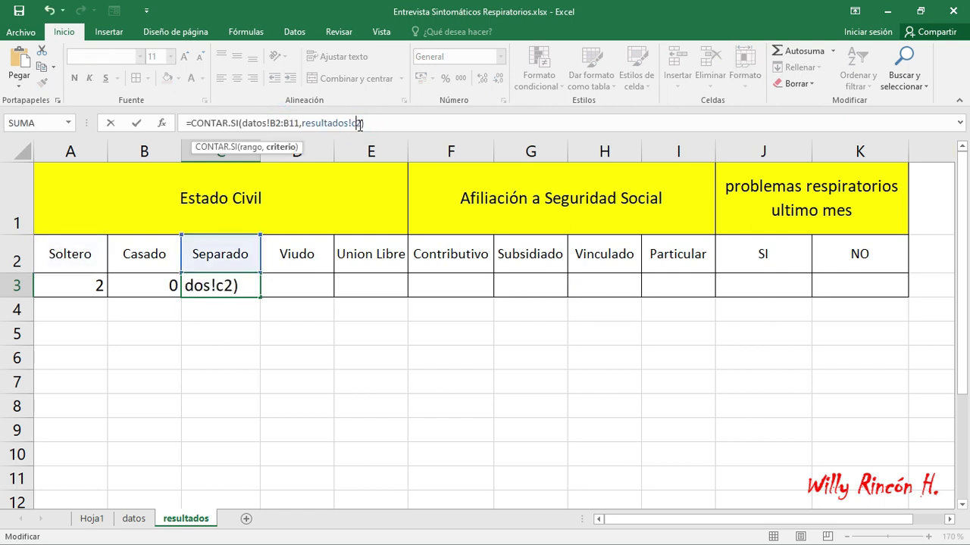
key(BackSpace)
key(Return)
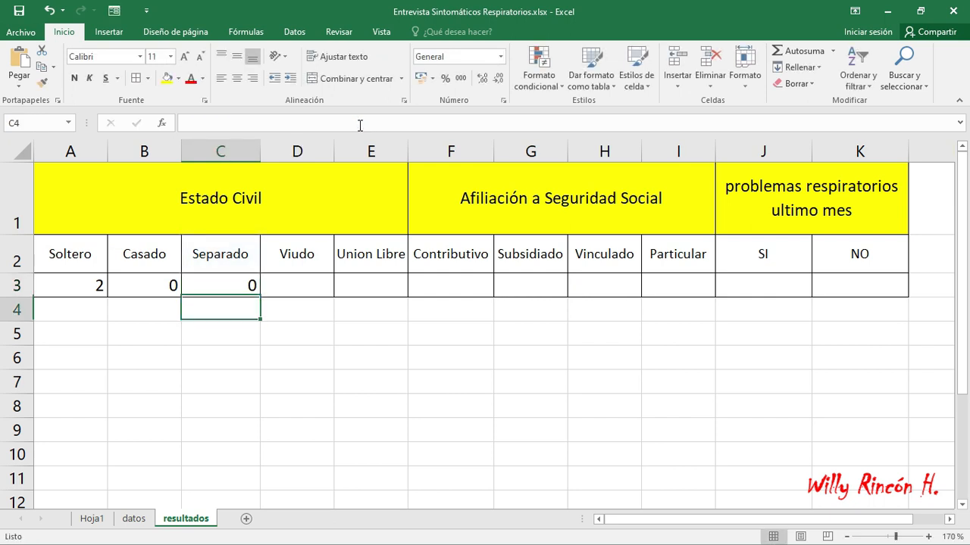
Paste the formula into D3 under Viudo and change its criterion to resultados!D2
click(318, 284)
click(316, 123)
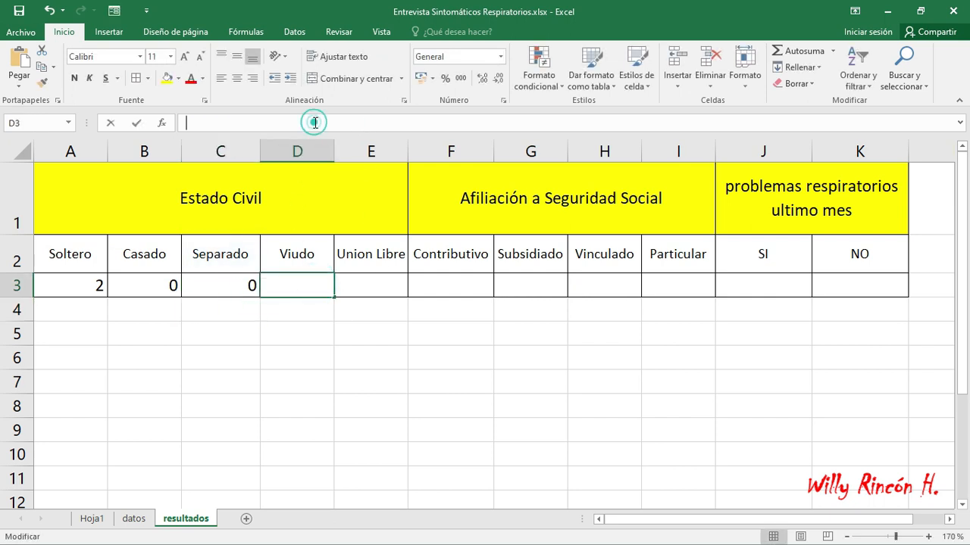
key(ctrl+v)
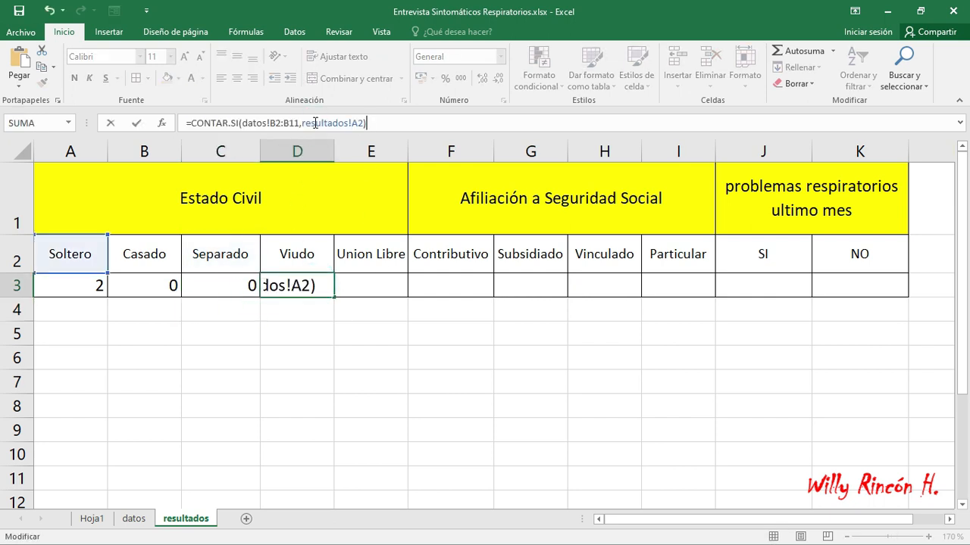
click(358, 123)
key(BackSpace)
text(D)
key(Return)
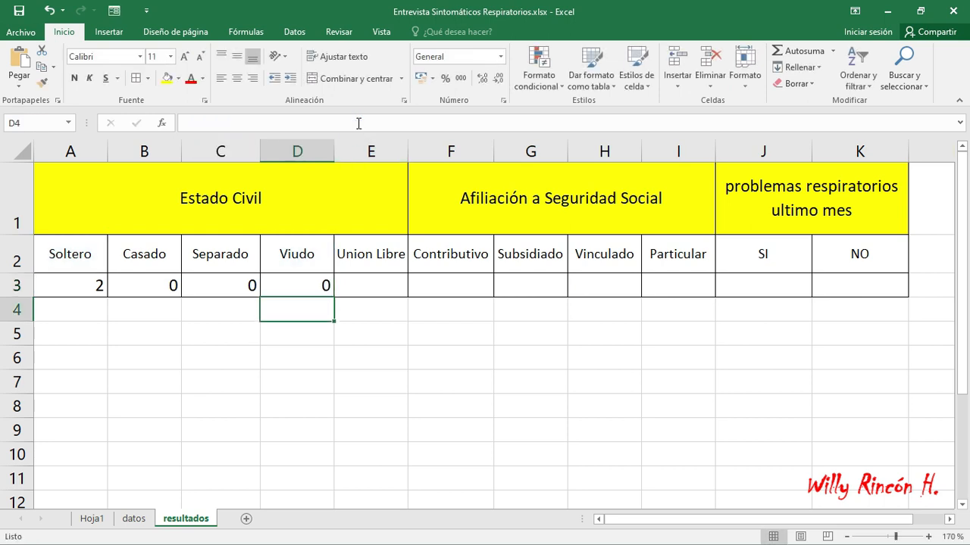
Paste the formula into E3 under Union Libre and change its criterion to resultados!E2
click(371, 285)
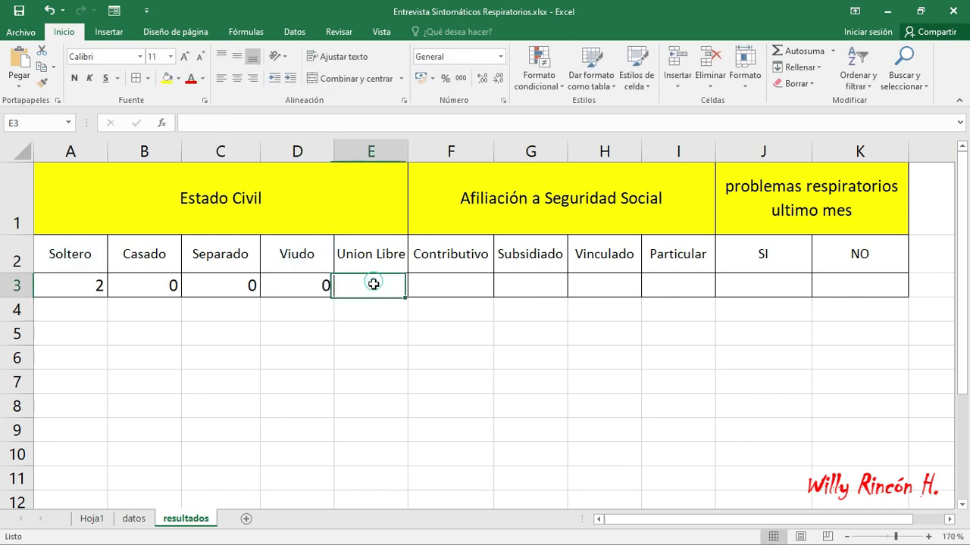
click(366, 121)
text(=CONTAR.SI(datos!B2:B11,resultados!A2))
click(359, 121)
key(BackSpace)
text(E)
key(Return)
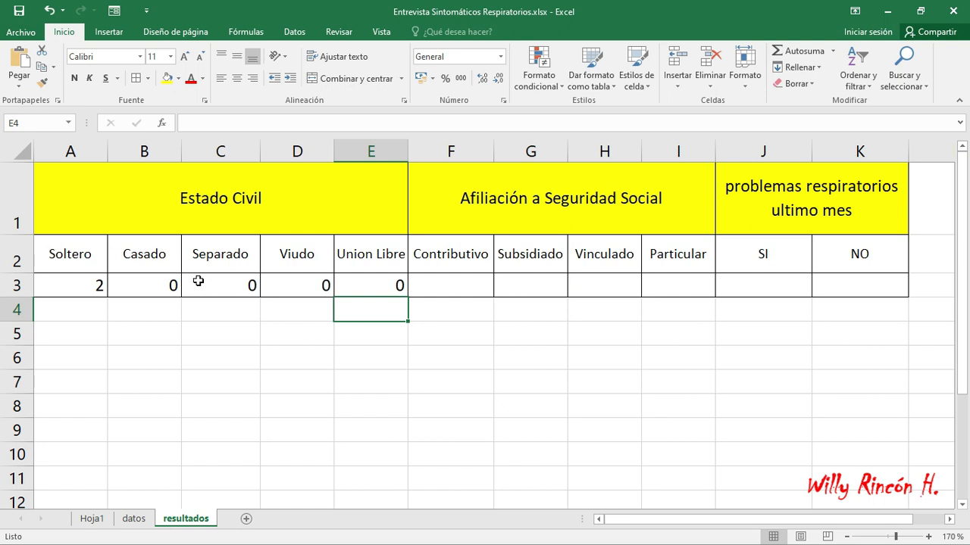
On the datos sheet, choose Casado as the Estado Civil of surveys 2 and 3 in B3 and B4
click(134, 518)
click(270, 298)
click(303, 300)
click(223, 331)
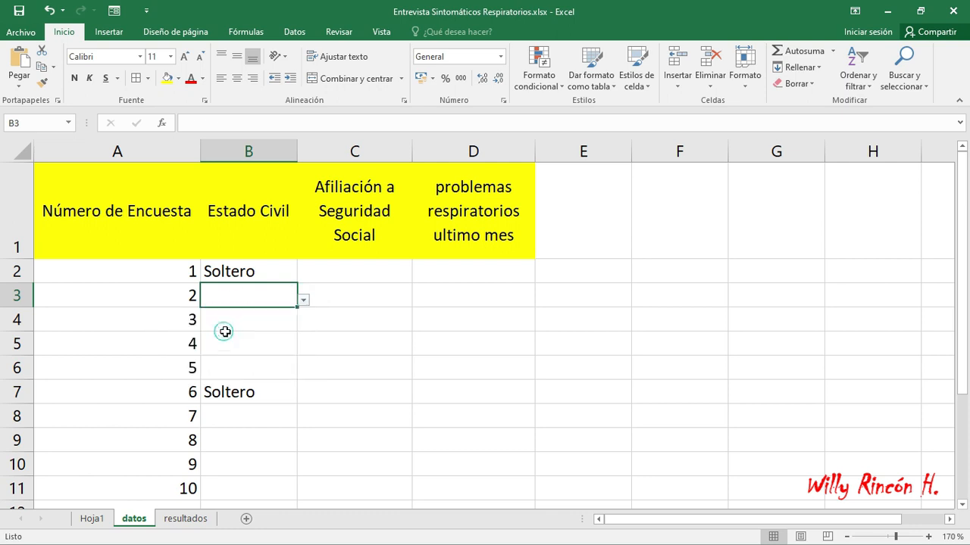
click(270, 320)
click(303, 324)
click(213, 356)
Choose the Estado Civil Separado for survey 4 in B5, Viudo for survey 5 in B6 and Union Libre for survey 7 in B8
click(264, 342)
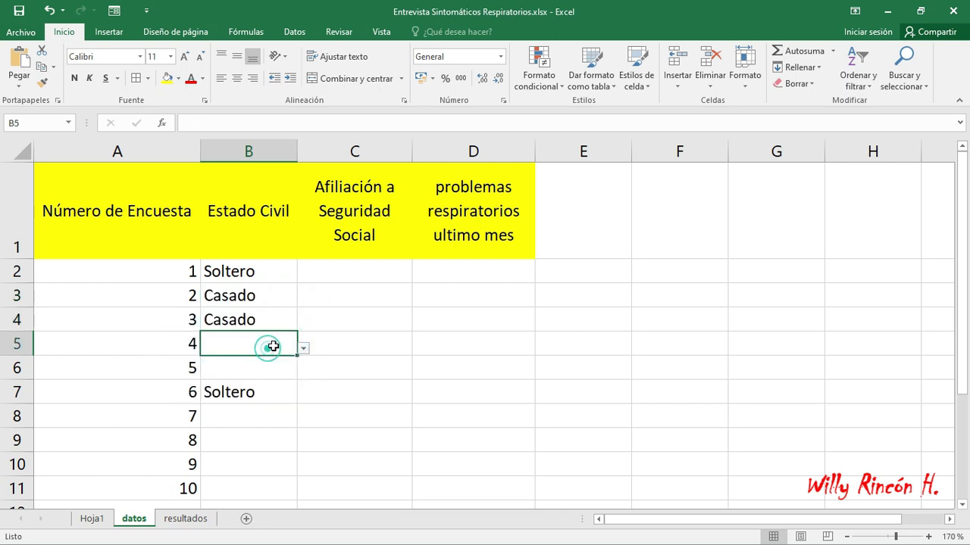
click(301, 349)
click(227, 396)
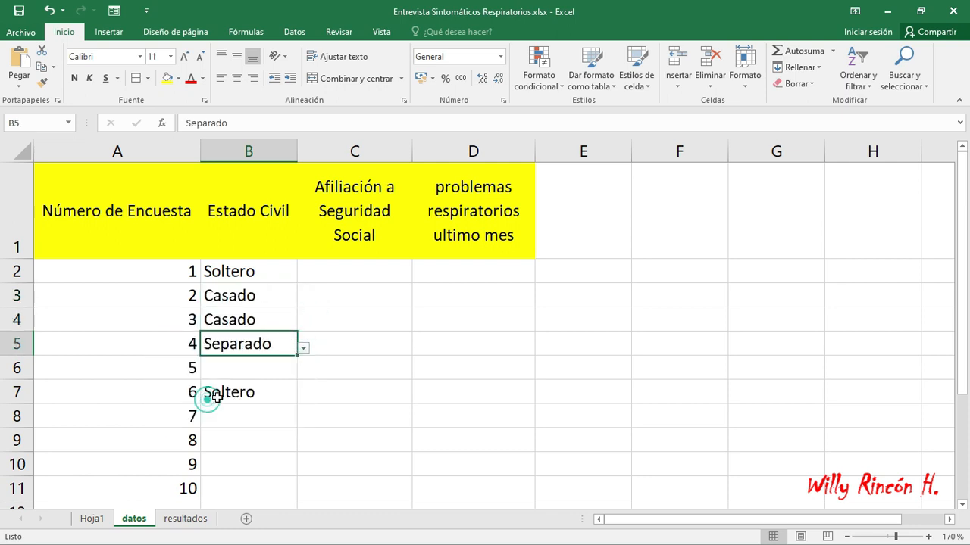
click(271, 368)
click(308, 371)
click(283, 369)
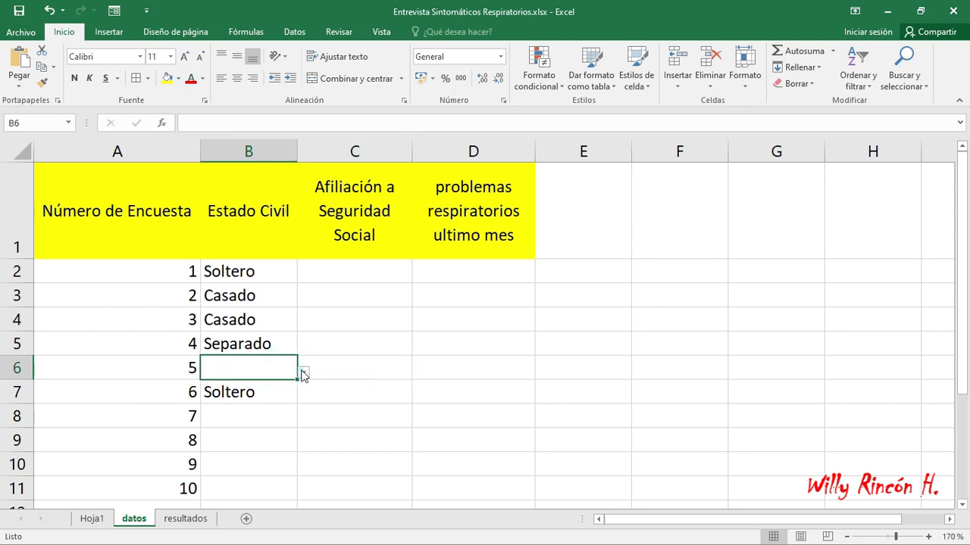
click(303, 373)
click(202, 436)
click(245, 416)
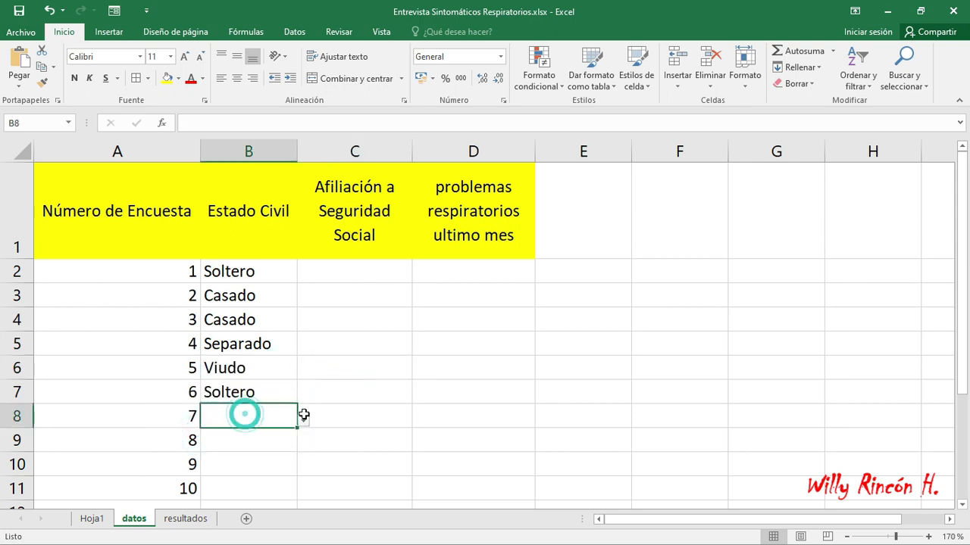
click(303, 423)
click(203, 497)
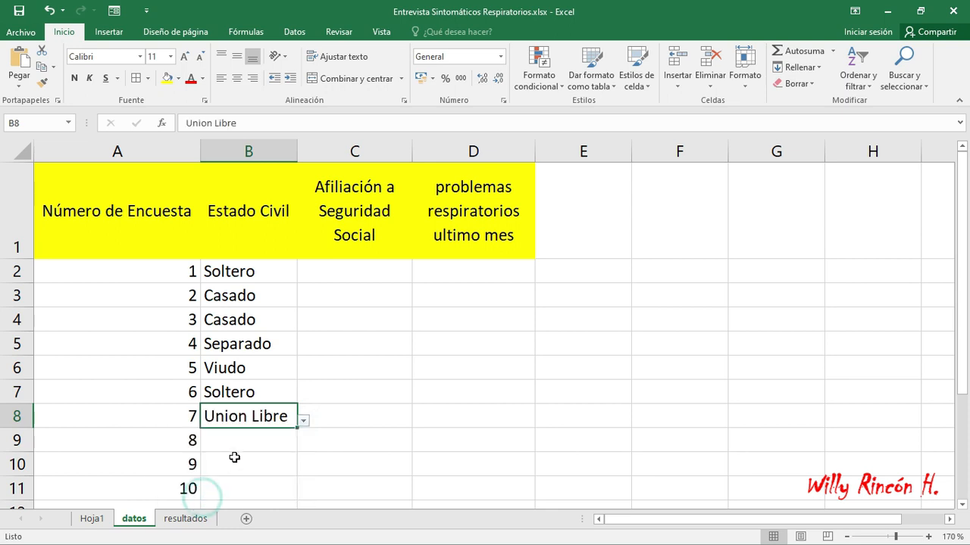
Choose Casado as the Estado Civil of surveys 8, 9 and 10 in B9, B10 and B11
click(238, 445)
click(309, 446)
click(262, 438)
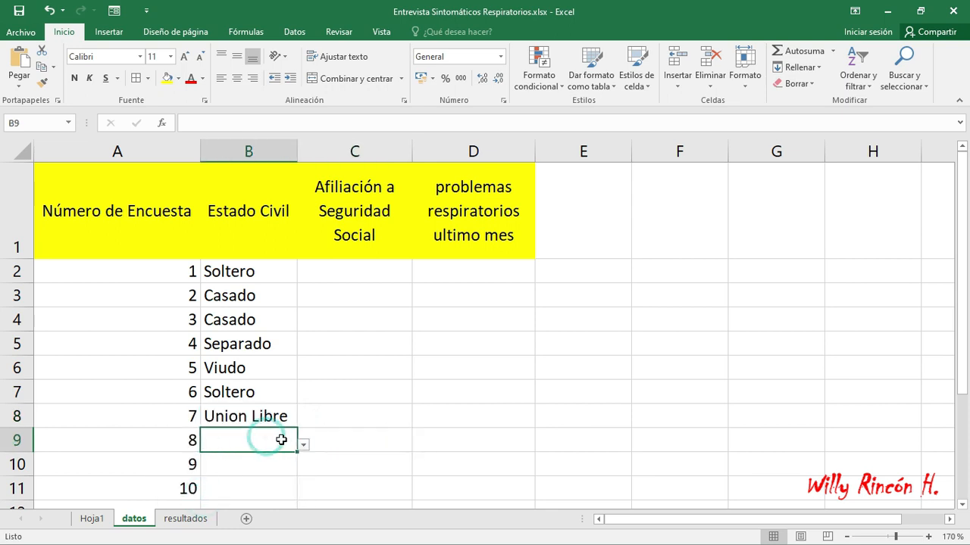
click(303, 447)
click(212, 476)
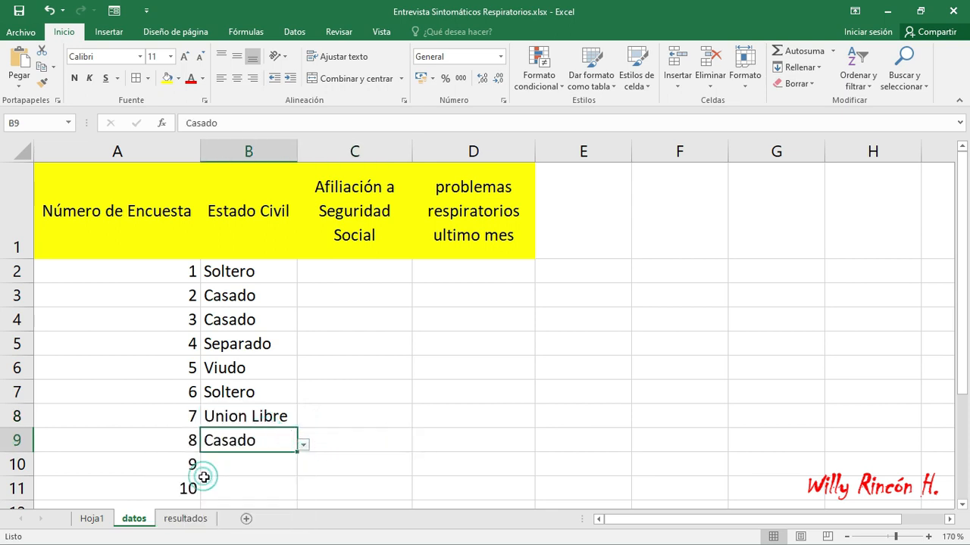
click(239, 466)
click(303, 469)
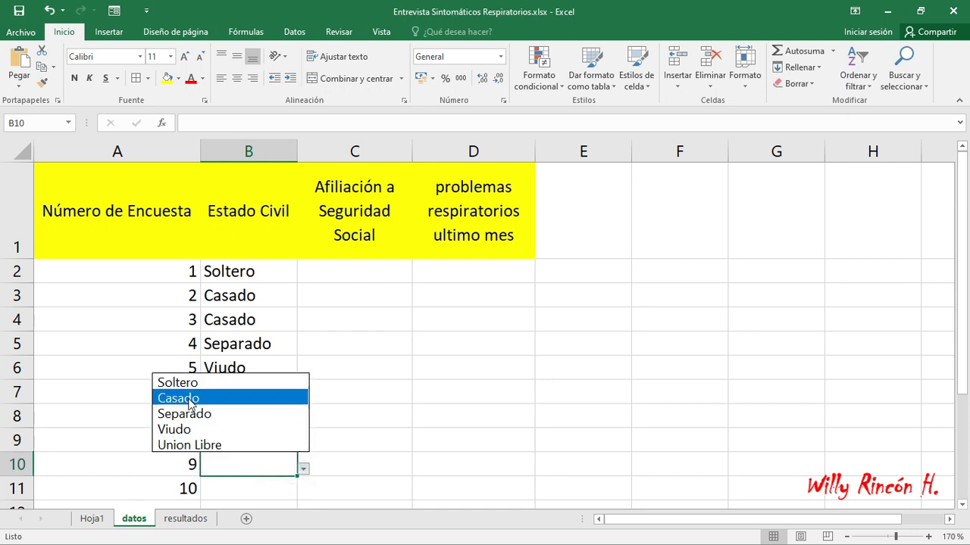
click(187, 397)
click(228, 483)
click(303, 494)
click(203, 419)
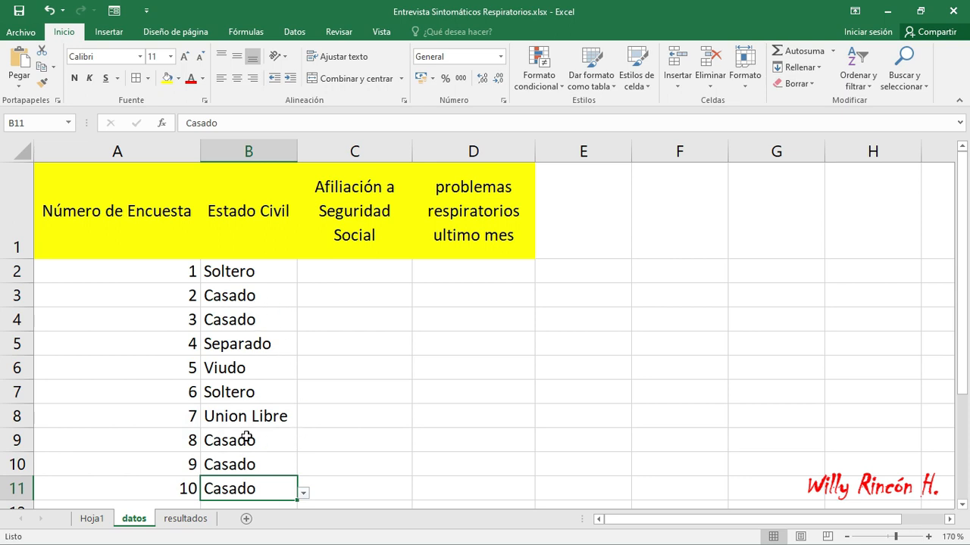
Compare the Estado Civil counts on the resultados sheet with the answers on datos, checking the Viudo formula in D3
click(185, 519)
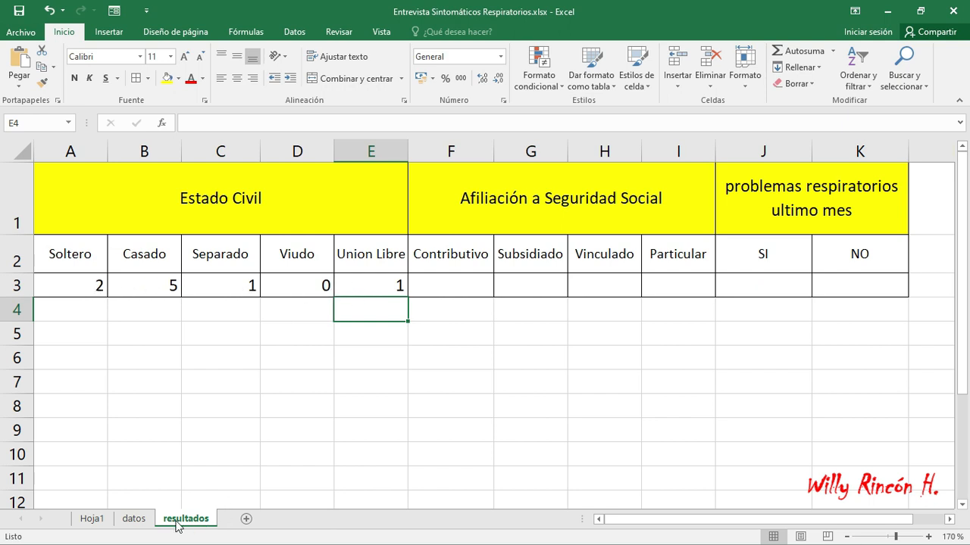
click(134, 518)
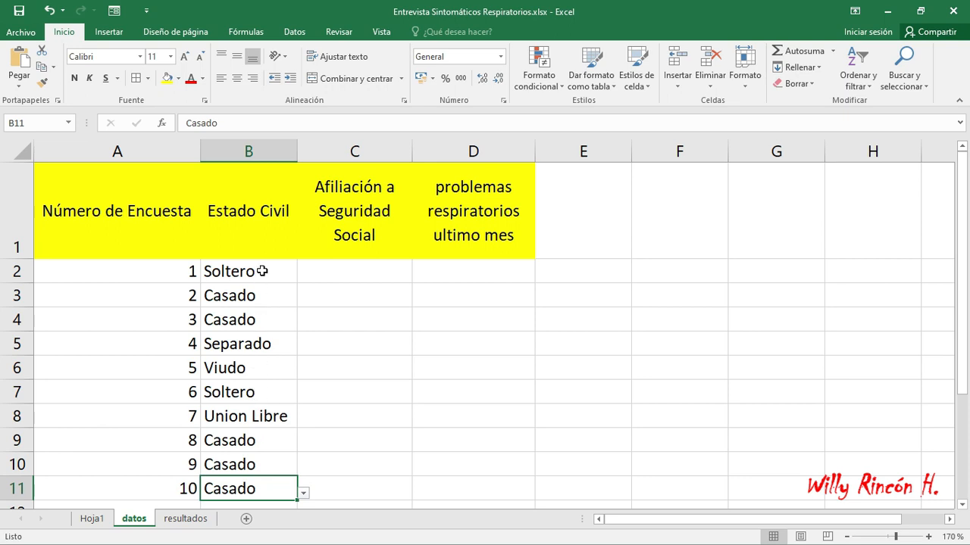
click(190, 519)
click(134, 519)
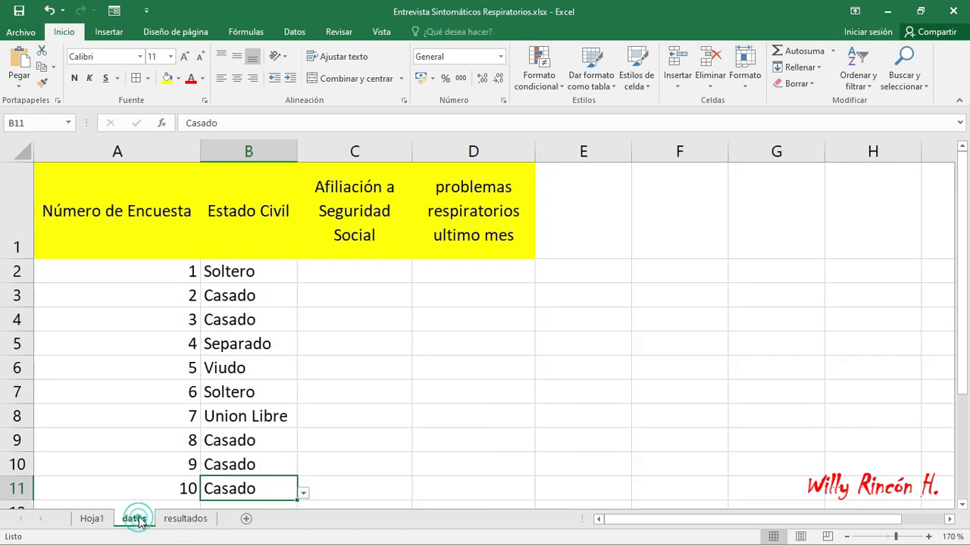
click(186, 519)
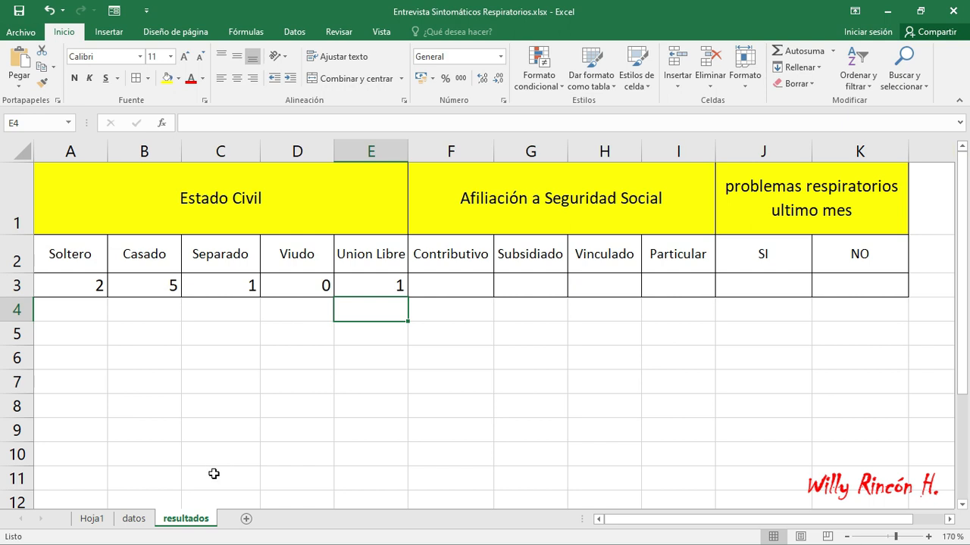
click(134, 519)
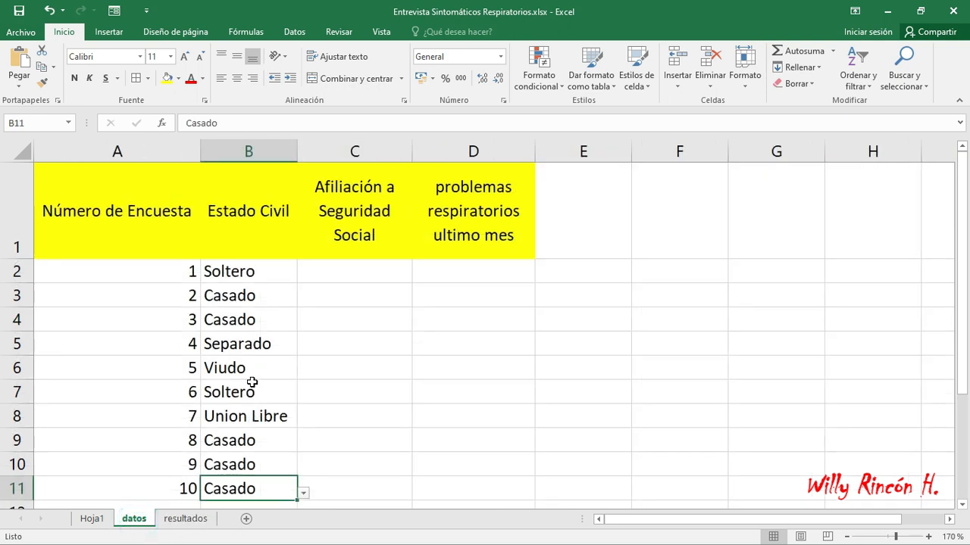
click(185, 519)
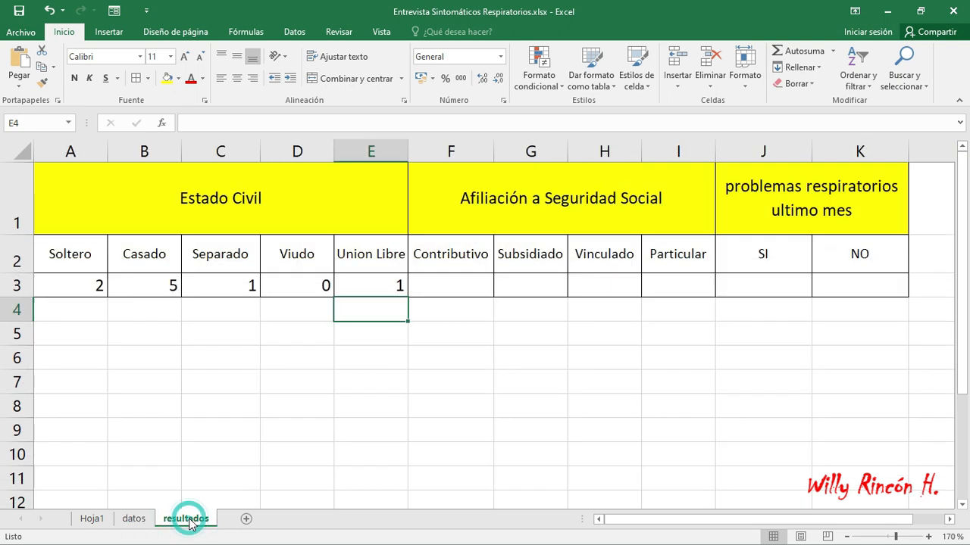
click(300, 274)
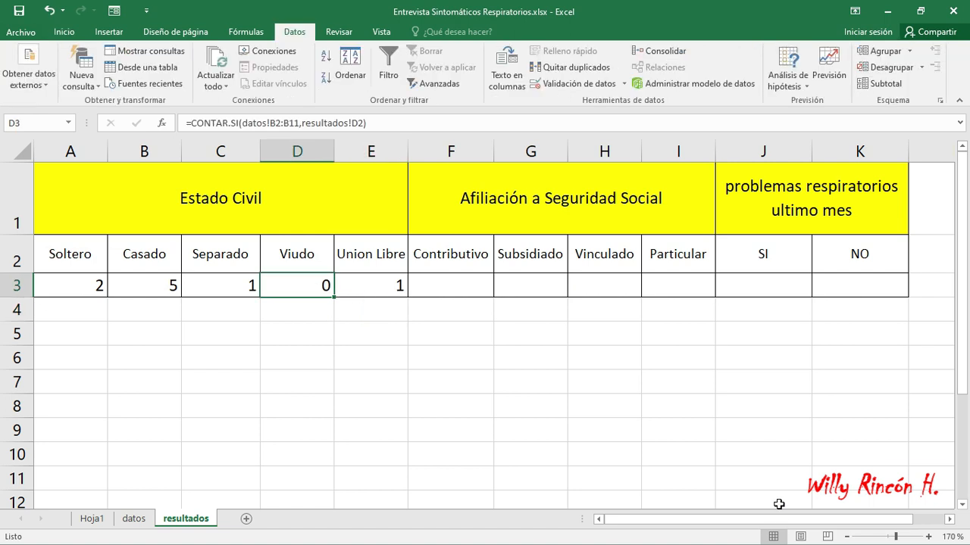
click(146, 522)
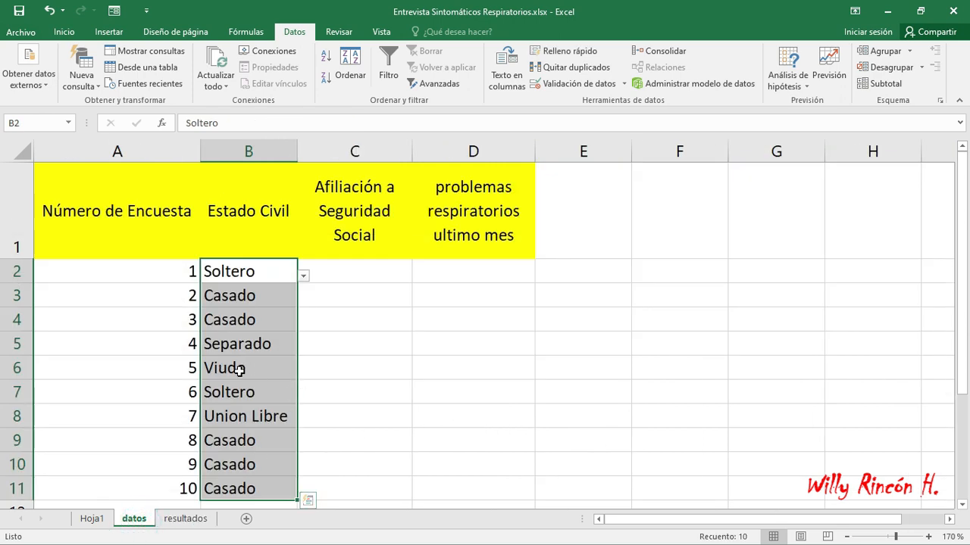
click(176, 521)
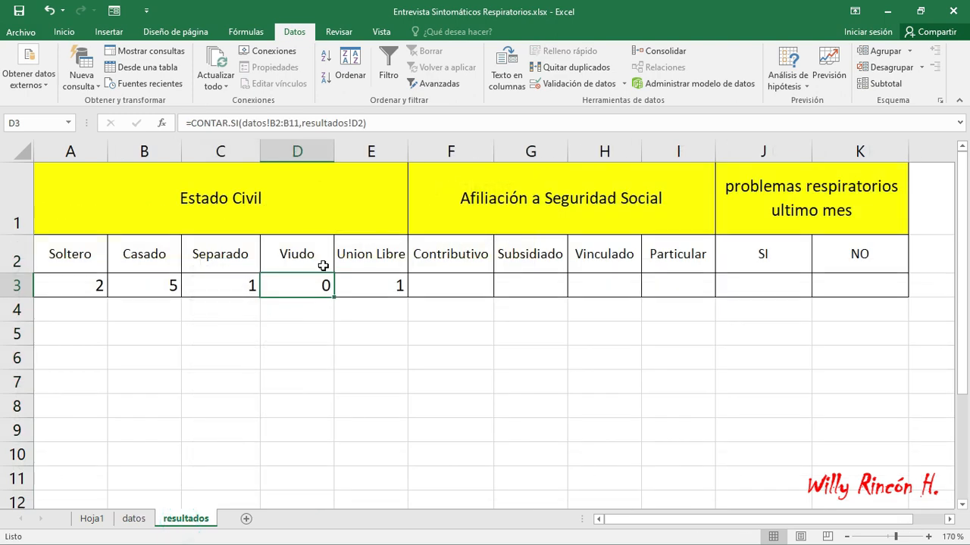
Correct the Viudo heading in D2 of resultados so it matches the drop-down answer exactly
click(322, 258)
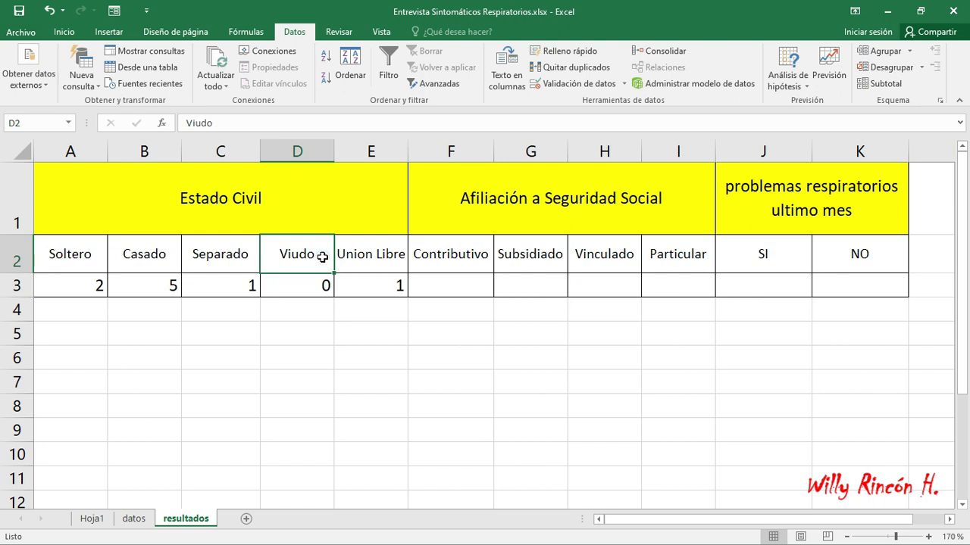
double_click(322, 259)
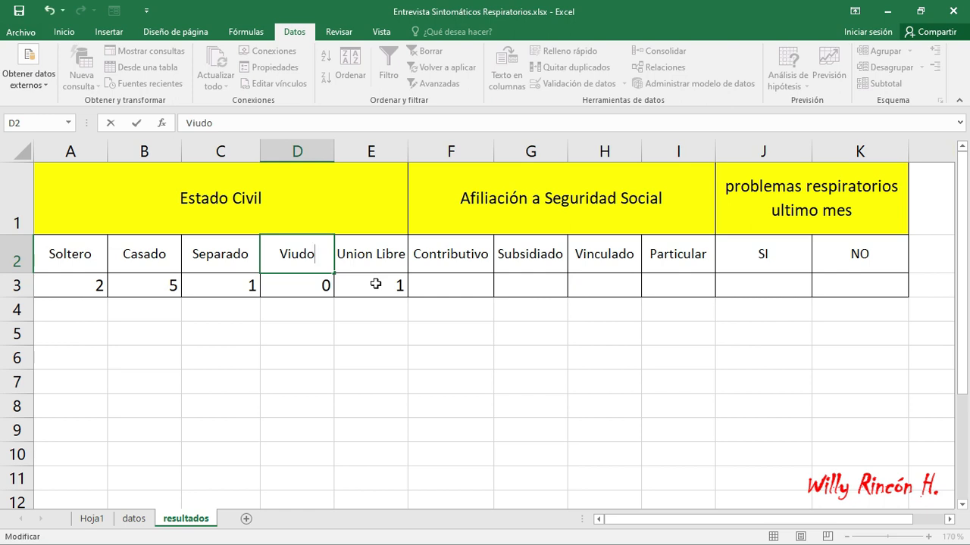
key(Return)
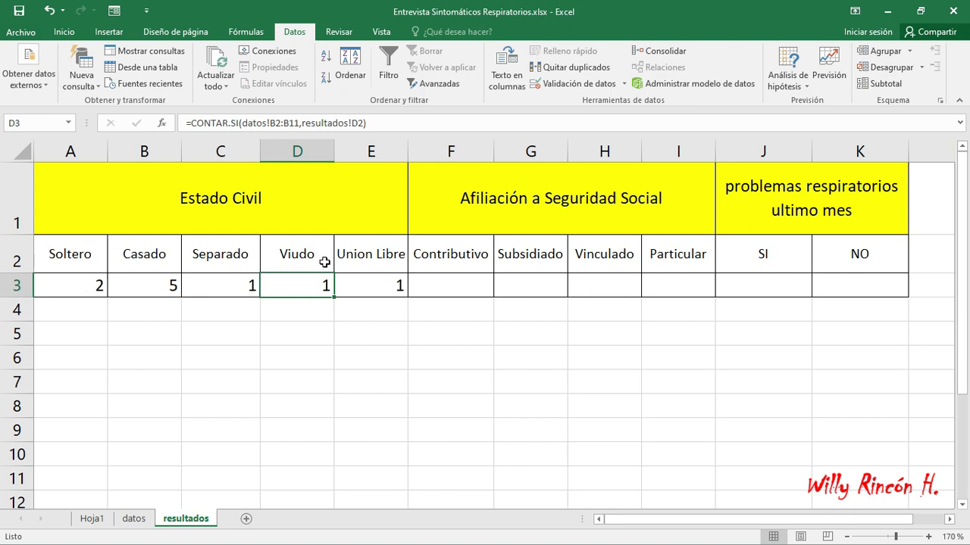
Check the range and criterion of the CONTAR.SI formula in F3 under Contributivo against the Afiliación column on datos
click(132, 518)
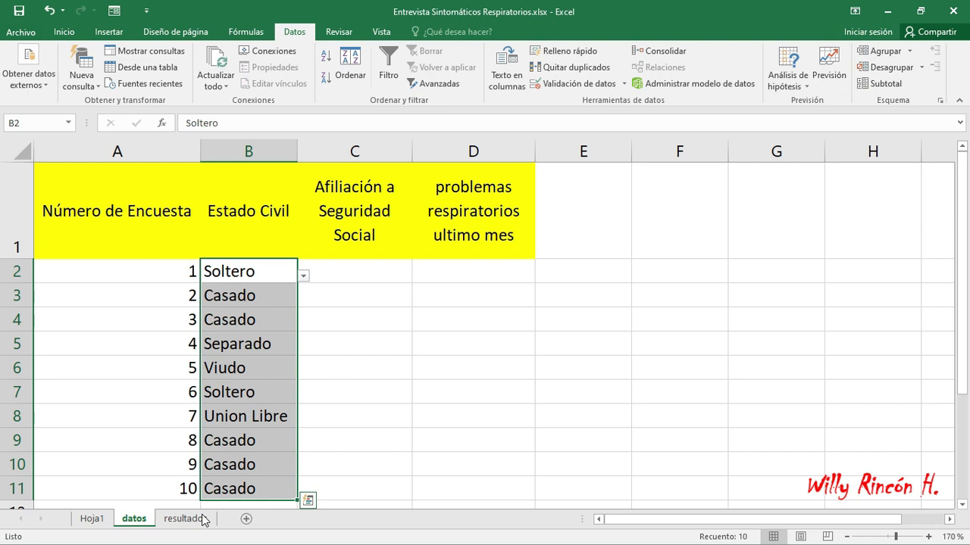
click(374, 271)
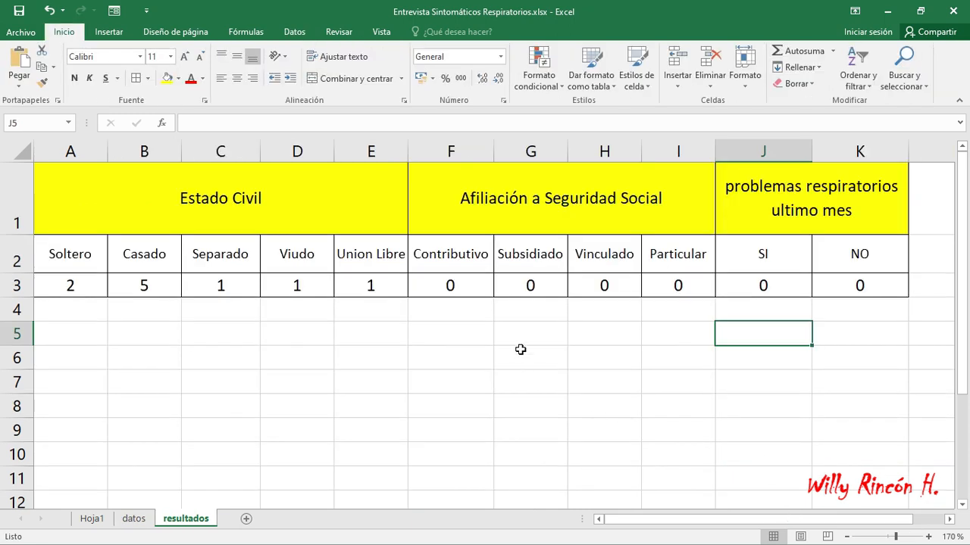
click(468, 286)
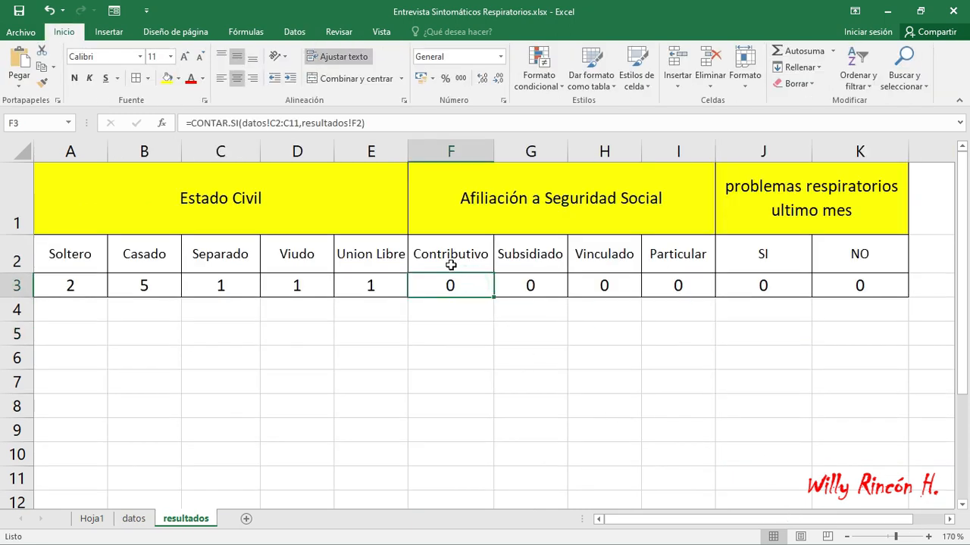
click(271, 123)
drag(271, 123, 300, 122)
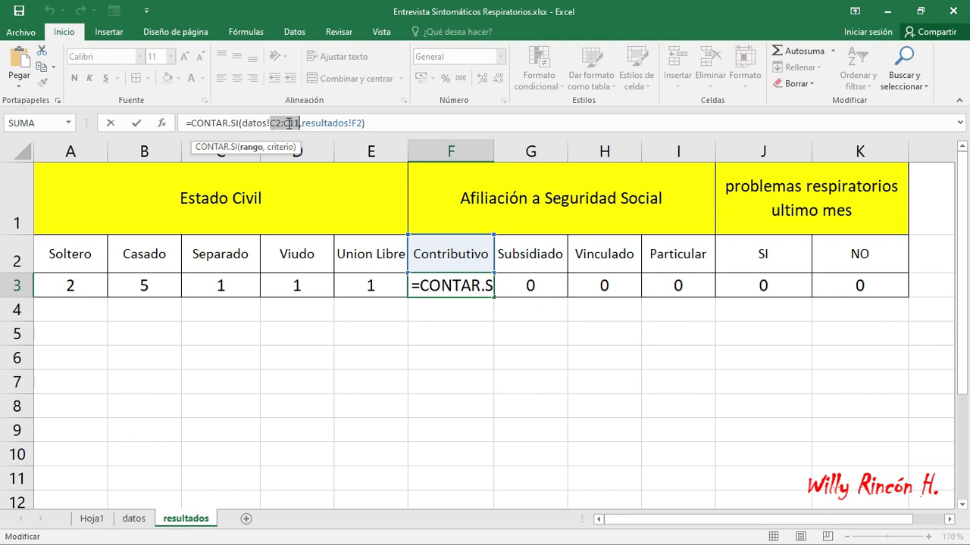
click(137, 520)
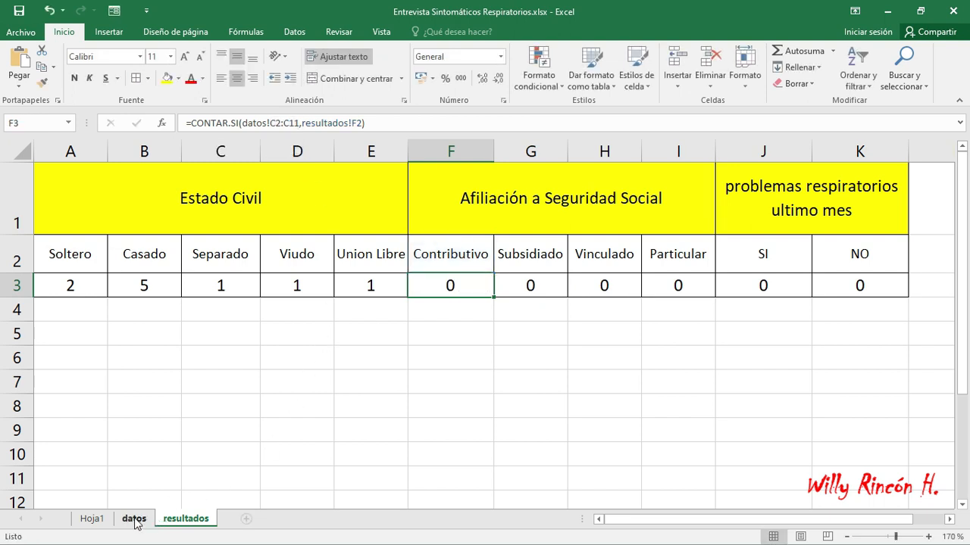
click(134, 519)
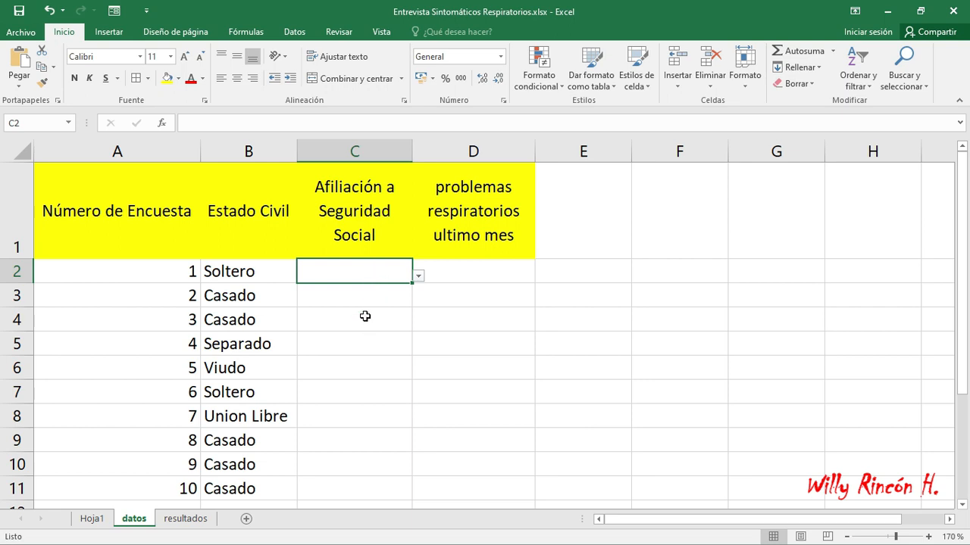
Check the CONTAR.SI formulas in J3 and K3 under SI and NO against the respiratory problems column on datos
click(486, 277)
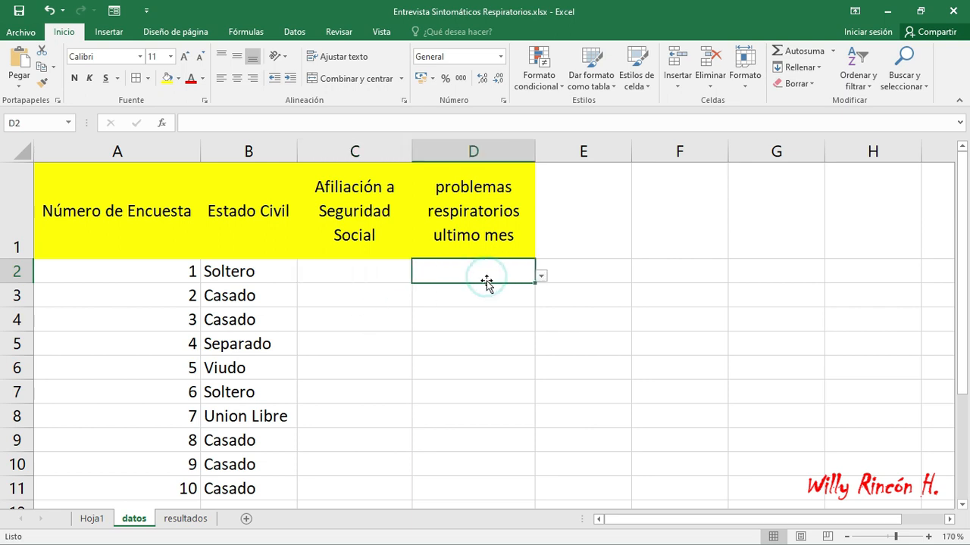
click(199, 521)
click(767, 286)
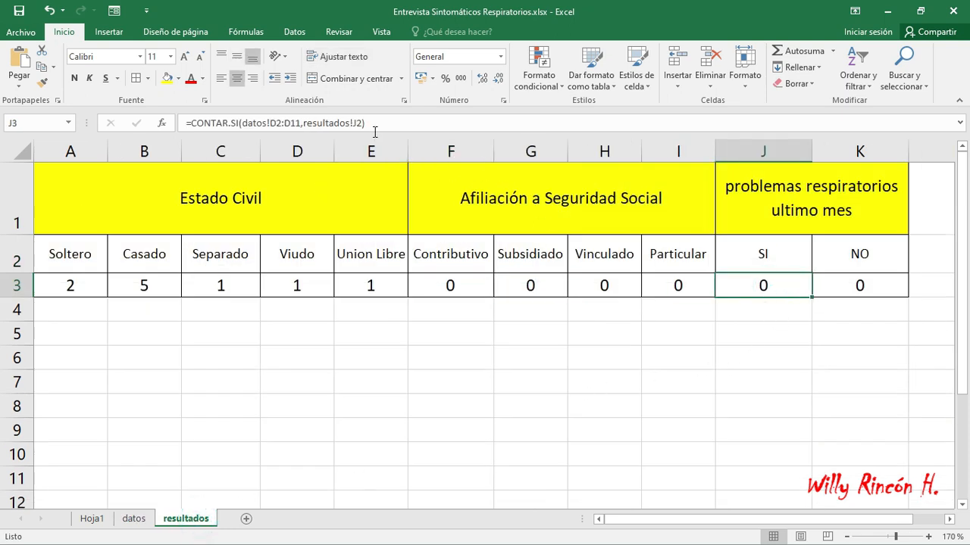
click(303, 123)
drag(301, 122, 269, 123)
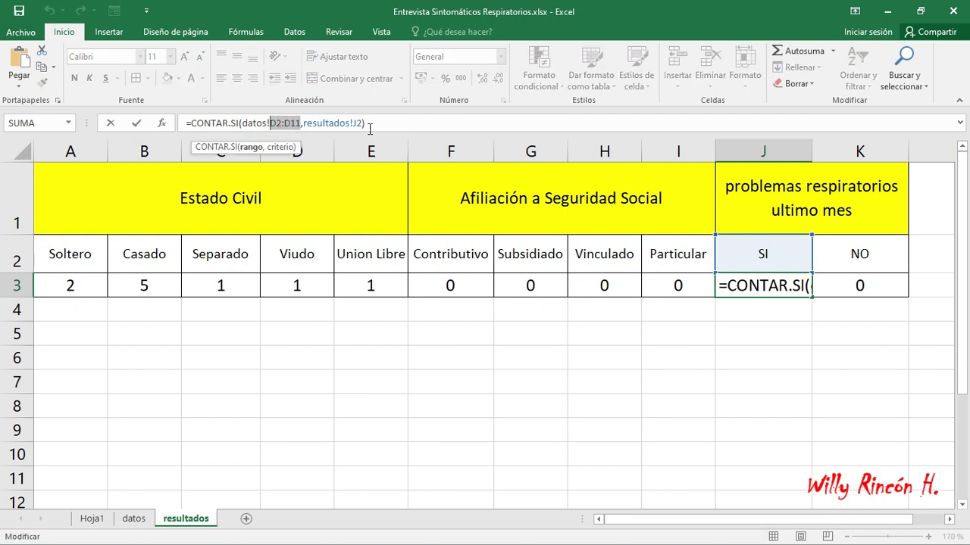
click(363, 123)
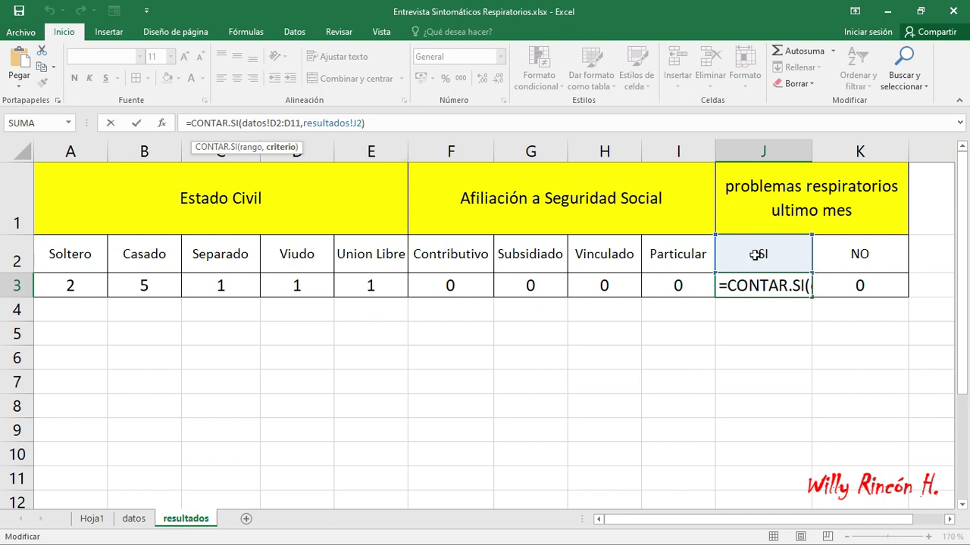
key(ctrl+Return)
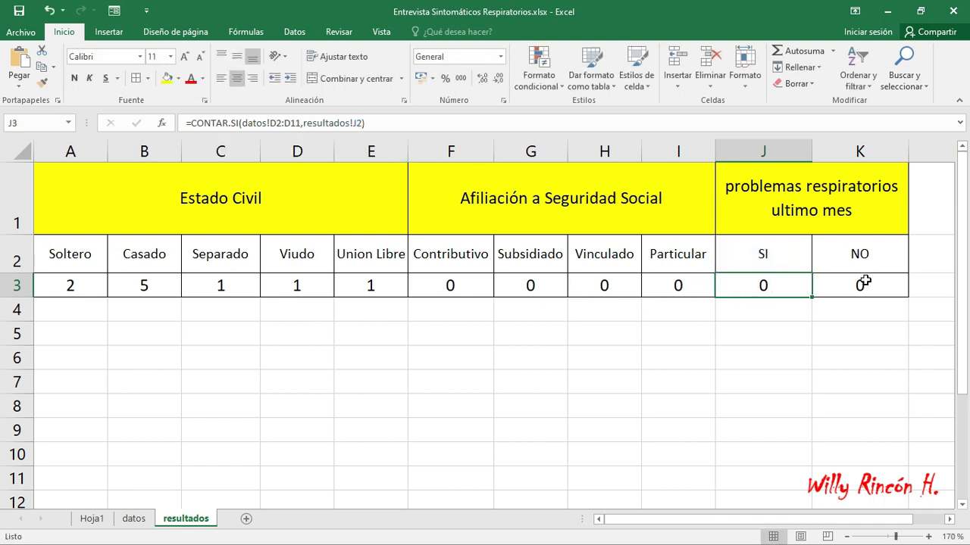
click(864, 282)
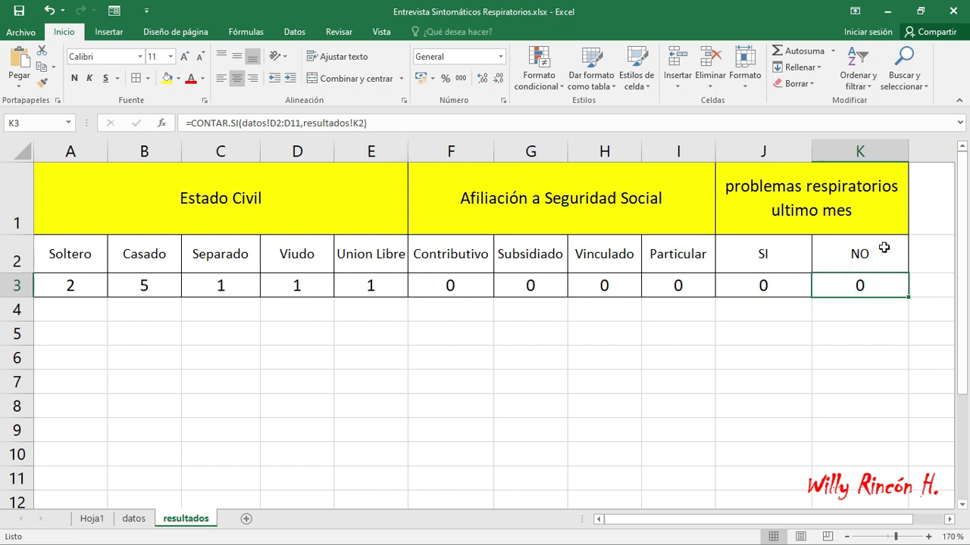
Choose Contributivo as the Afiliación a Seguridad Social of survey 1 in C2 and check its count on resultados
click(139, 522)
click(542, 276)
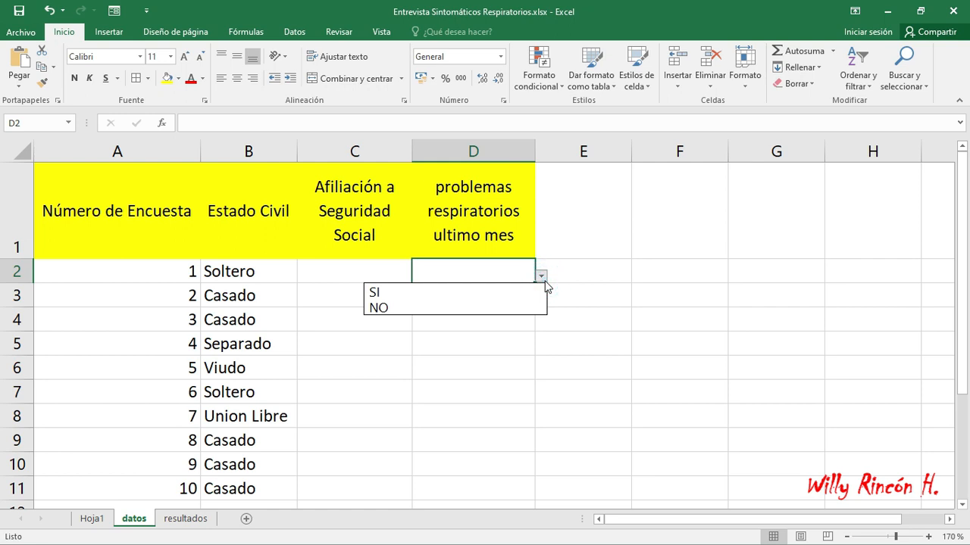
click(634, 344)
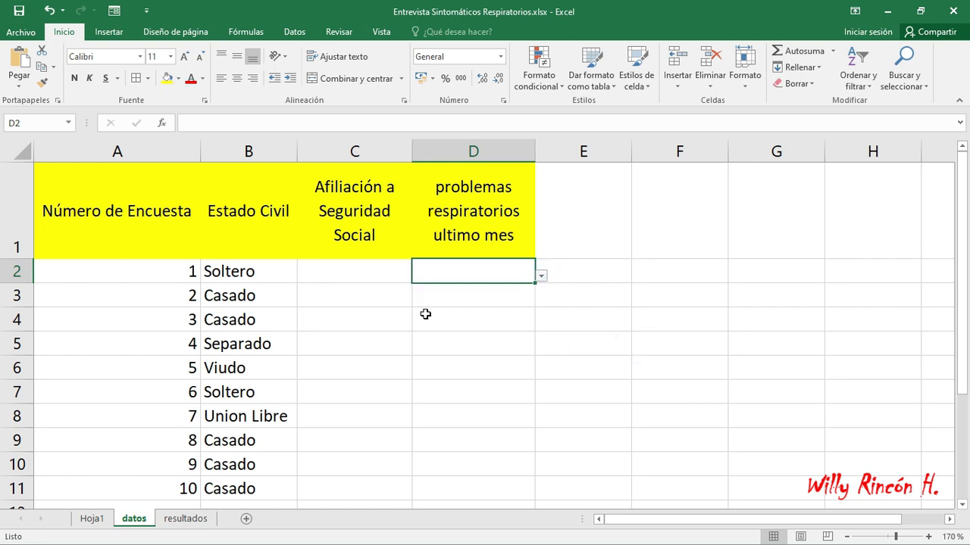
click(375, 273)
click(417, 276)
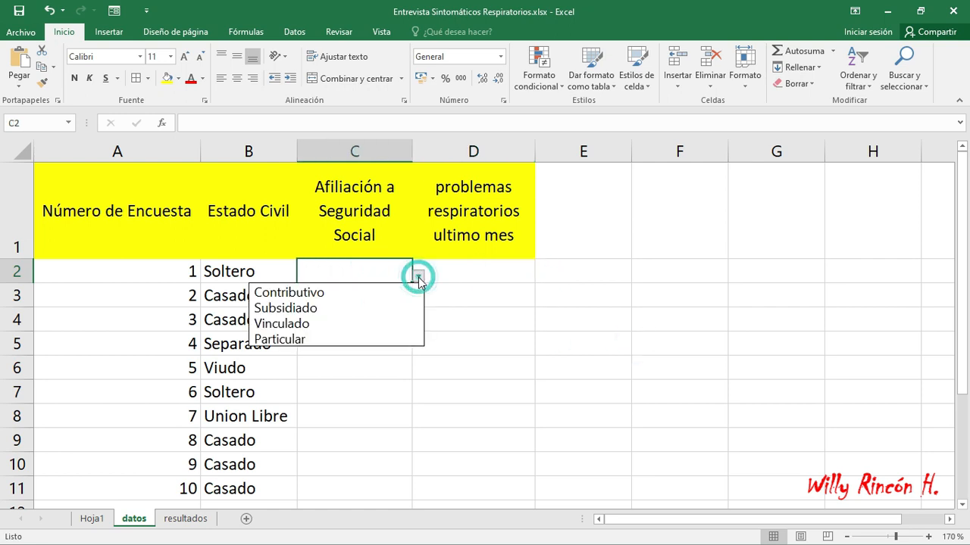
click(317, 292)
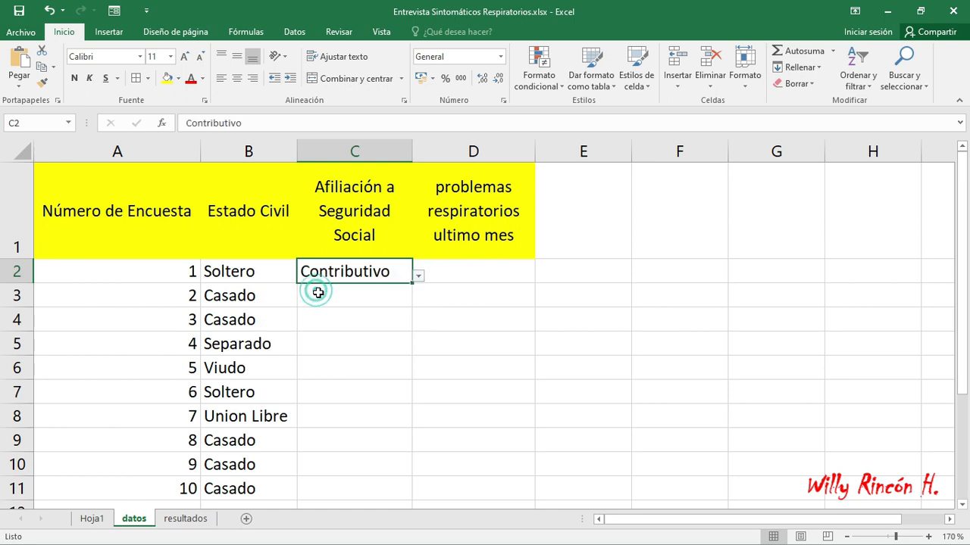
click(185, 519)
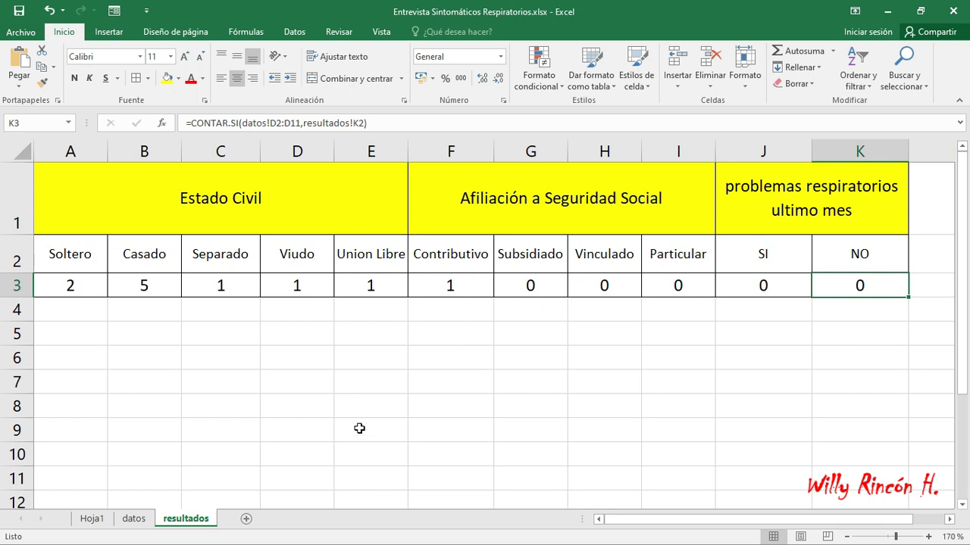
On datos, set Afiliación a Seguridad Social to Subsidiado for surveys 2 and 3 and to Contributivo for survey 4 (C3:C5)
click(134, 520)
click(381, 296)
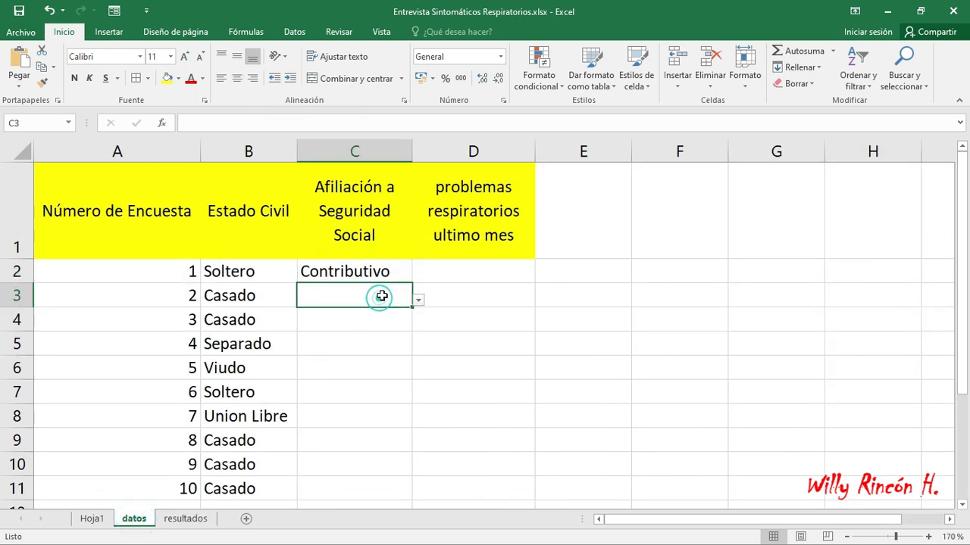
click(418, 300)
click(313, 330)
click(352, 320)
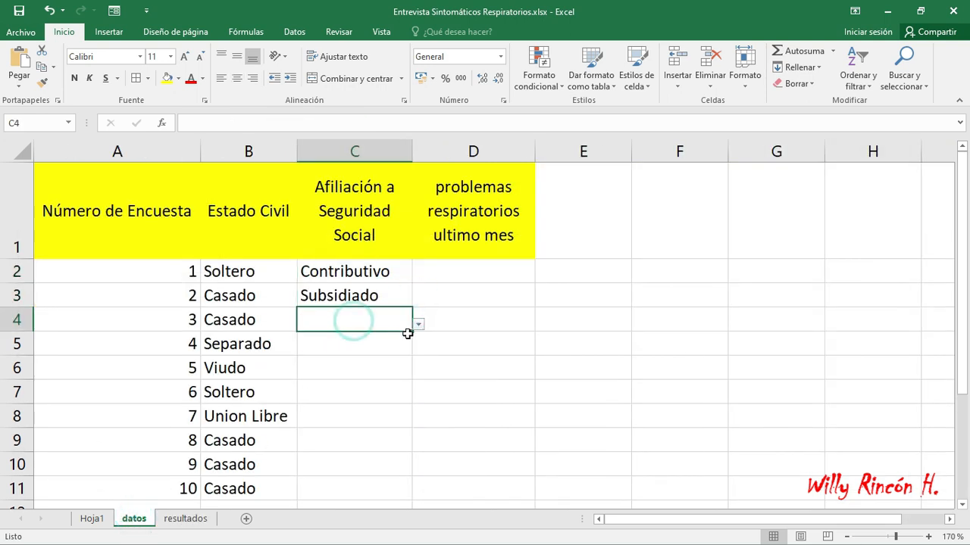
click(418, 323)
click(333, 357)
click(377, 343)
click(418, 350)
click(312, 361)
Set the Afiliación of survey 5 to Vinculado, survey 6 to Particular and survey 7 to Vinculado in C6:C8
click(376, 369)
click(418, 370)
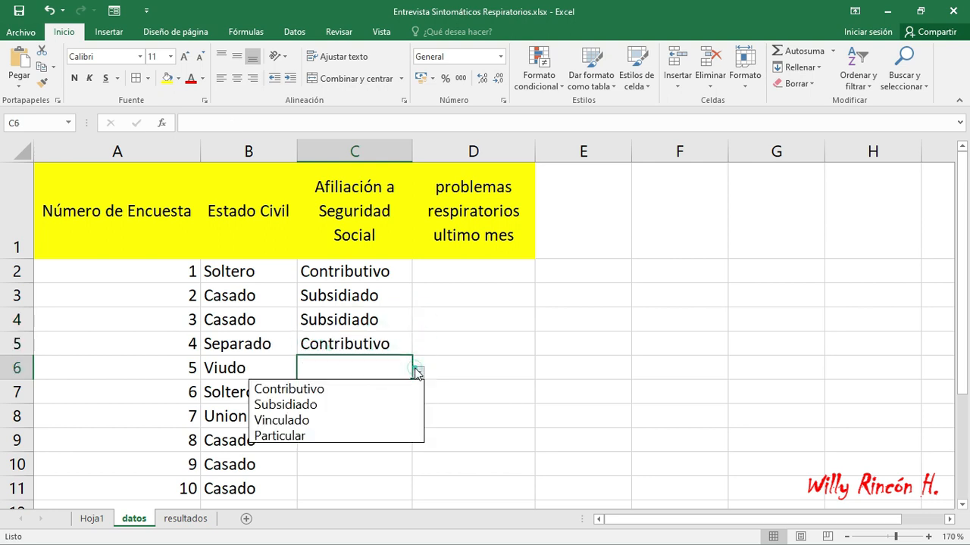
click(314, 421)
click(371, 392)
click(418, 394)
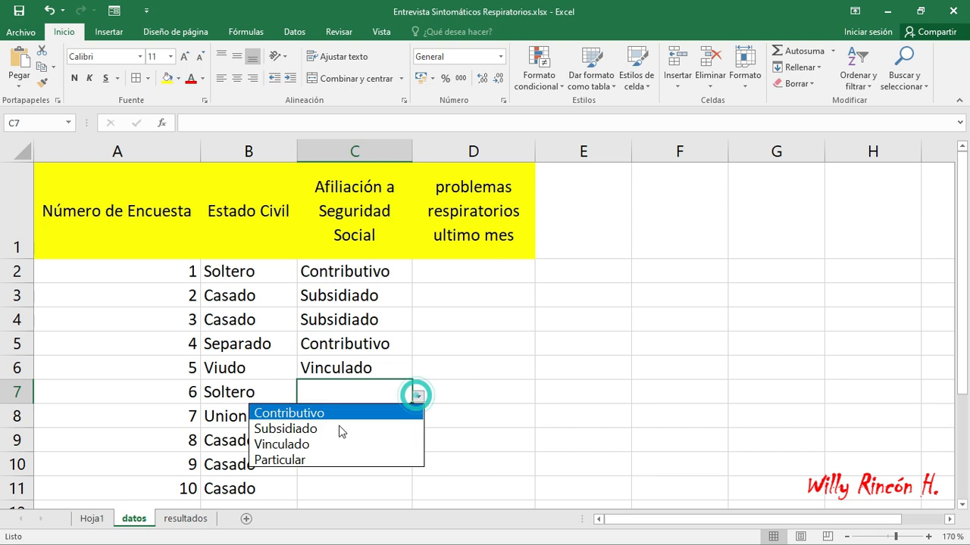
click(307, 459)
click(418, 421)
click(336, 466)
Set the Afiliación to Subsidiado for survey 8 and Contributivo for surveys 9 and 10, and check the Afiliación counts on resultados
click(360, 439)
click(419, 445)
click(345, 476)
click(383, 467)
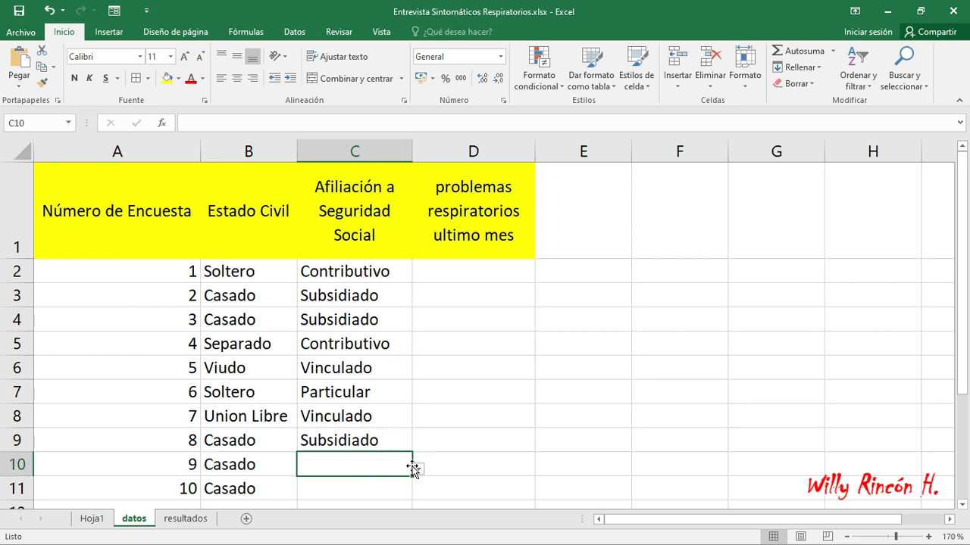
click(418, 468)
click(337, 485)
click(336, 487)
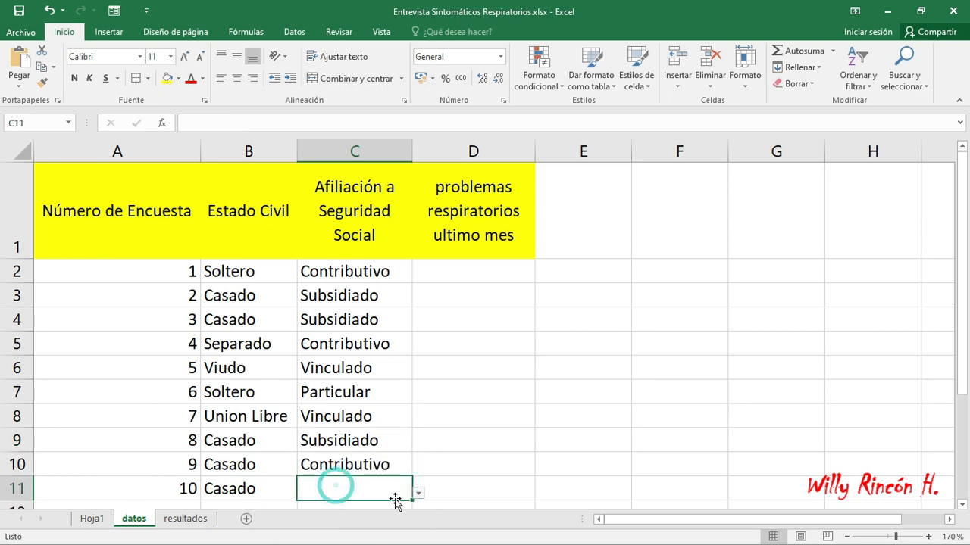
click(417, 493)
click(294, 429)
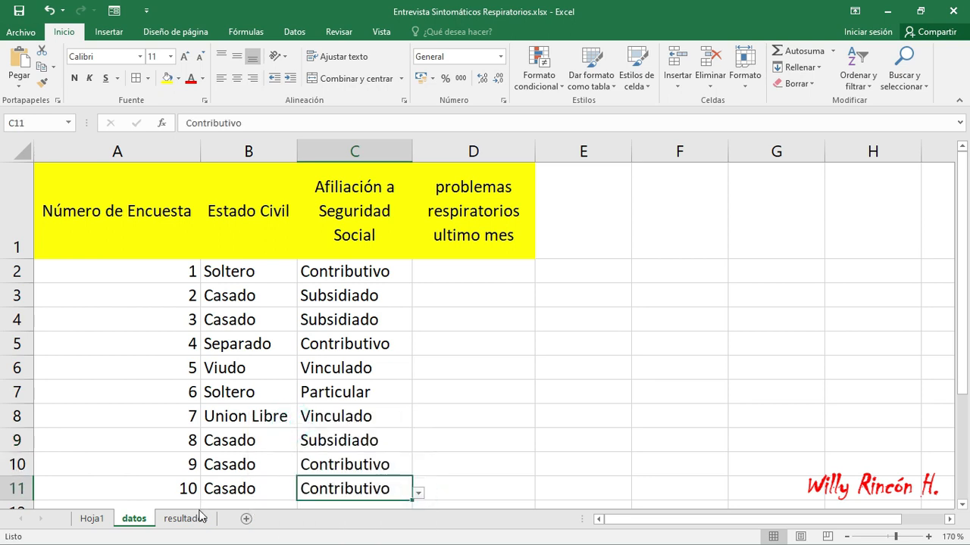
click(189, 518)
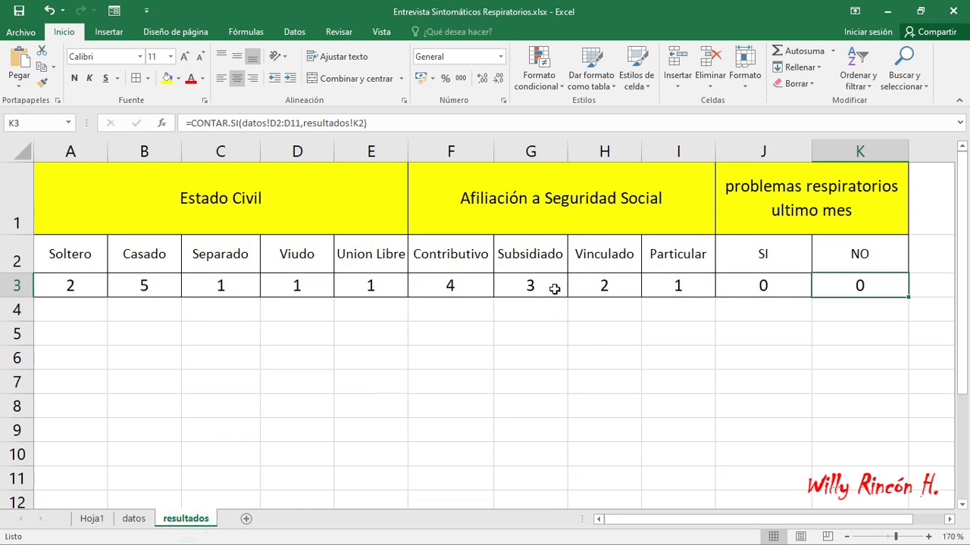
drag(682, 288, 464, 289)
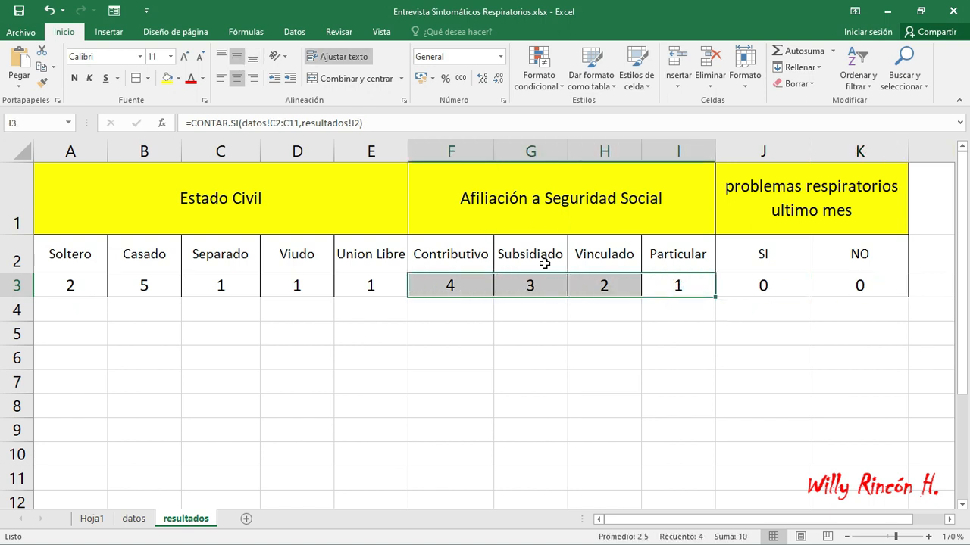
On datos, answer NO to problemas respiratorios ultimo mes for surveys 1 to 3 in D2:D4
click(134, 519)
click(475, 280)
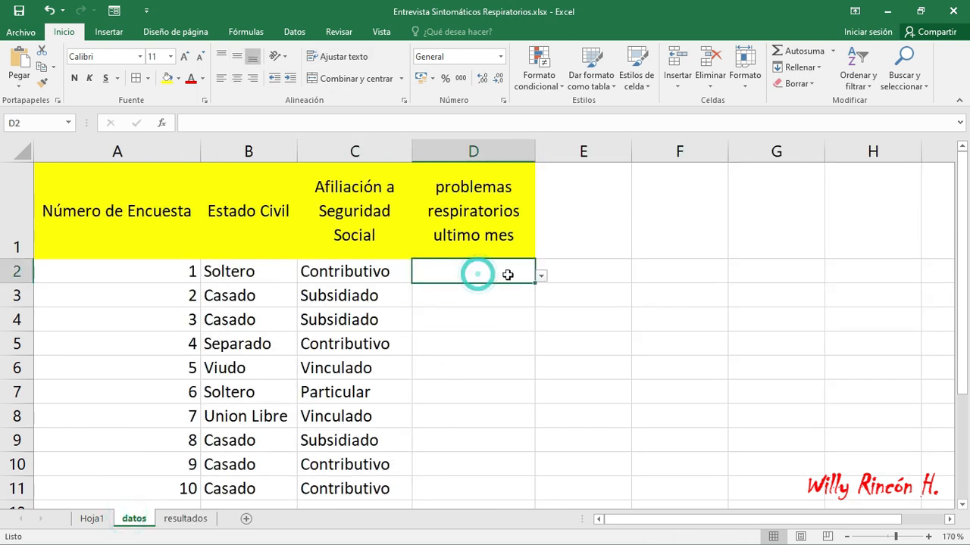
click(541, 275)
click(397, 307)
click(461, 301)
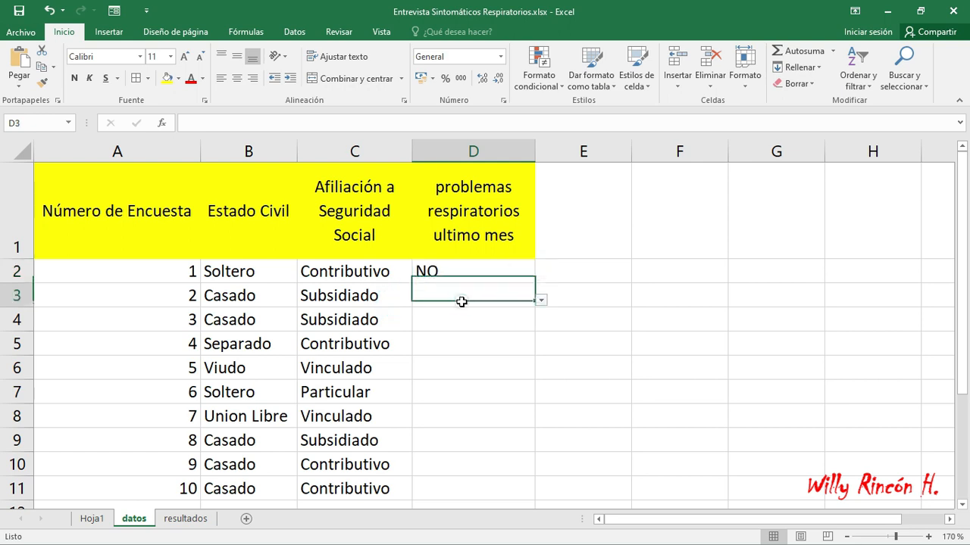
click(541, 300)
click(455, 327)
click(469, 322)
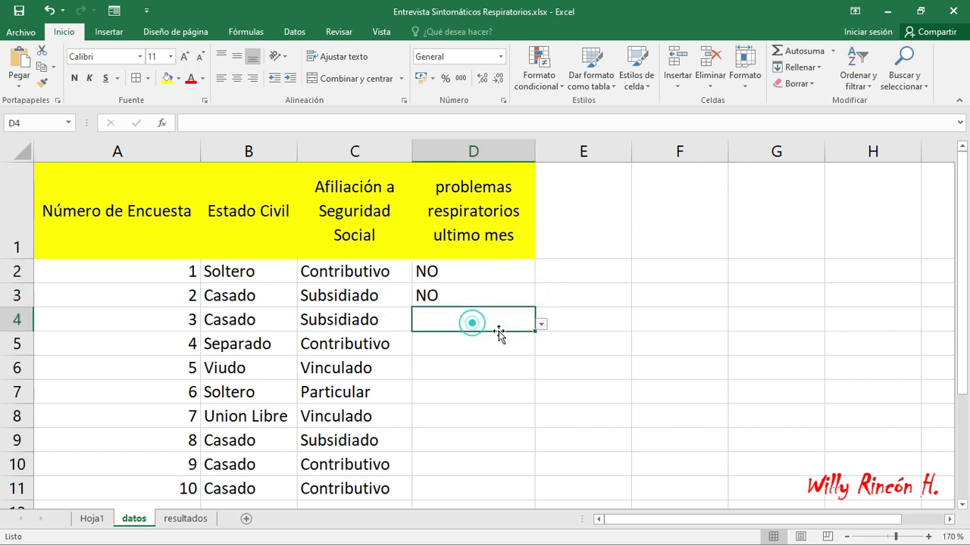
click(541, 324)
click(426, 359)
Answer NO to the respiratory problems question for surveys 4 to 6 in D5:D7
click(464, 345)
click(541, 347)
click(447, 378)
click(456, 370)
click(541, 372)
click(444, 403)
click(450, 392)
click(541, 396)
click(454, 425)
Answer SI to the respiratory problems question for survey 7 in D8 and NO for surveys 8 to 10 in D9:D11
click(460, 417)
click(541, 421)
click(438, 435)
click(447, 439)
click(539, 444)
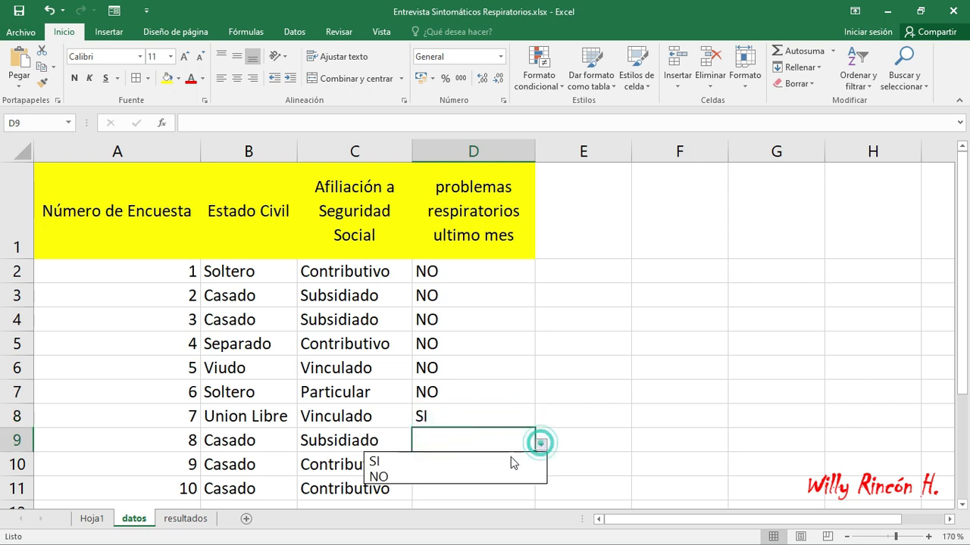
click(445, 477)
click(457, 461)
click(541, 469)
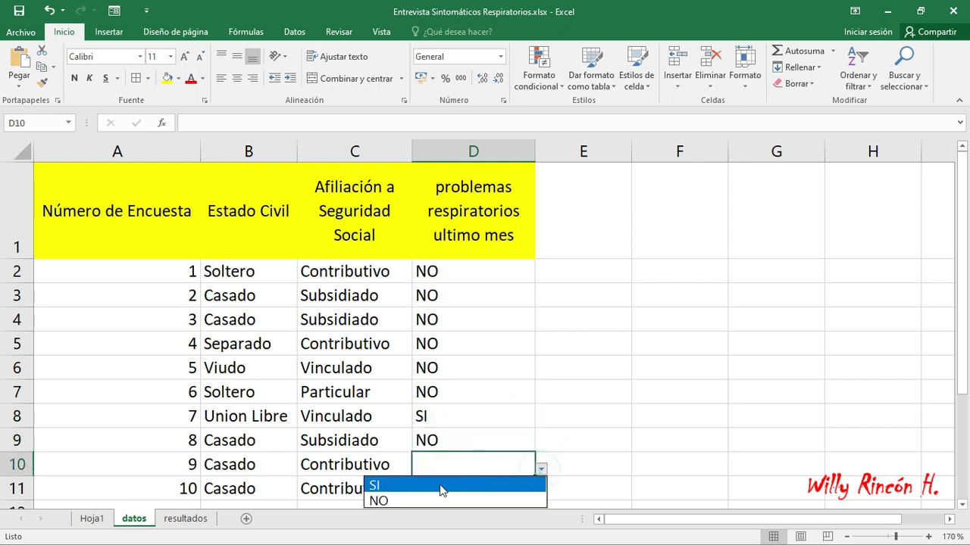
click(438, 502)
click(448, 489)
click(543, 494)
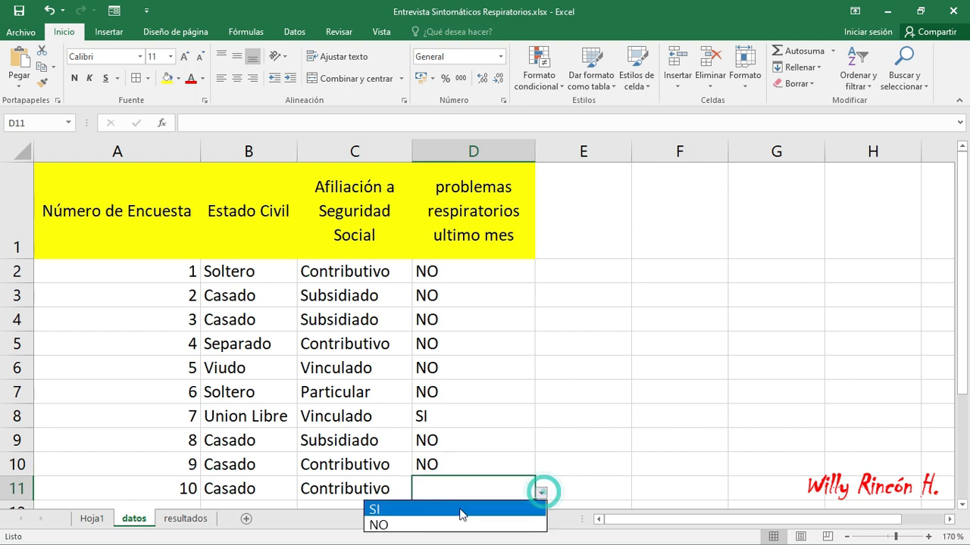
click(400, 523)
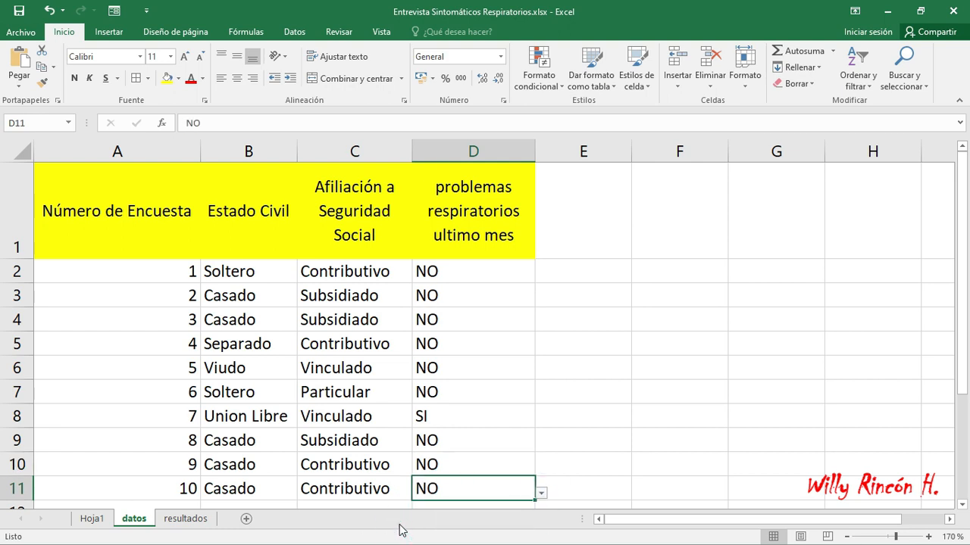
Compare all the counts in row 3 of resultados with the ten survey records on datos
click(189, 520)
drag(885, 288, 80, 293)
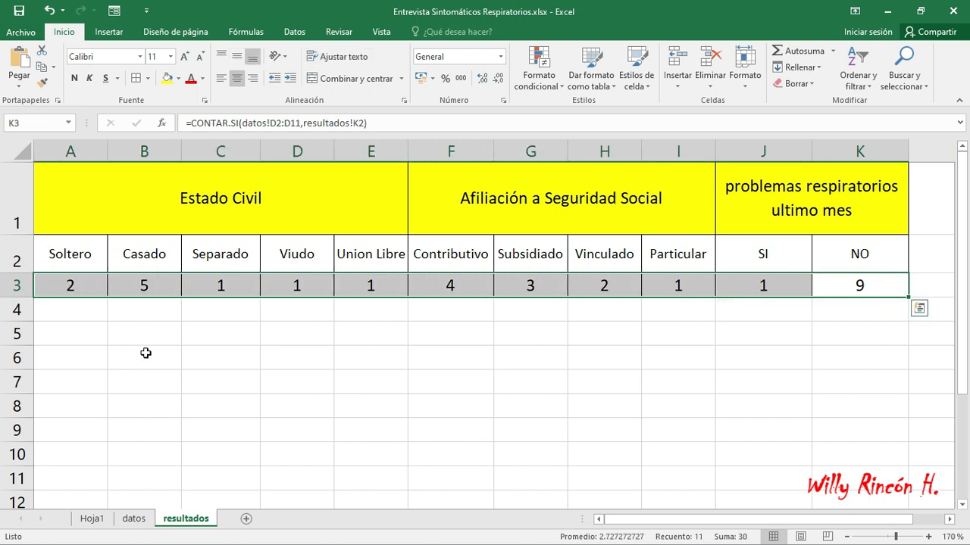
click(135, 520)
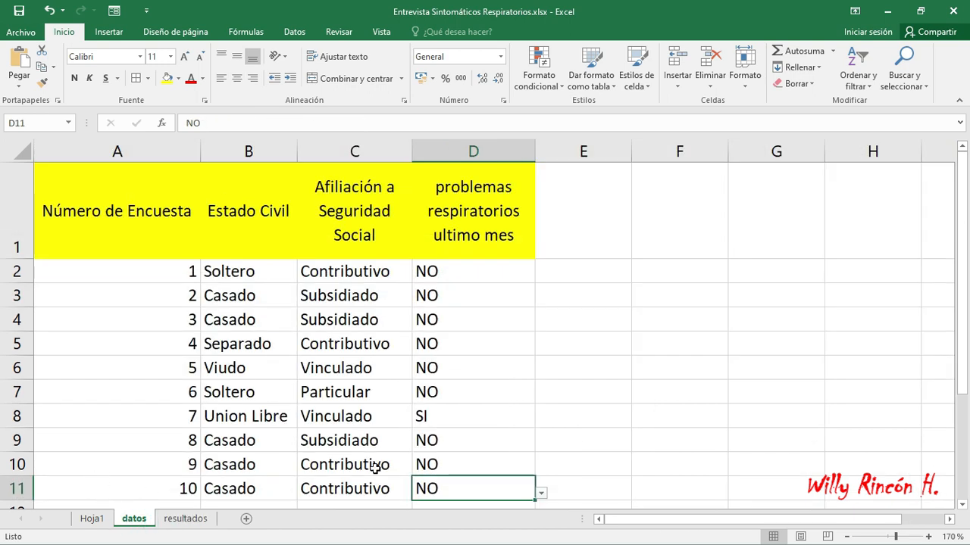
double_click(962, 506)
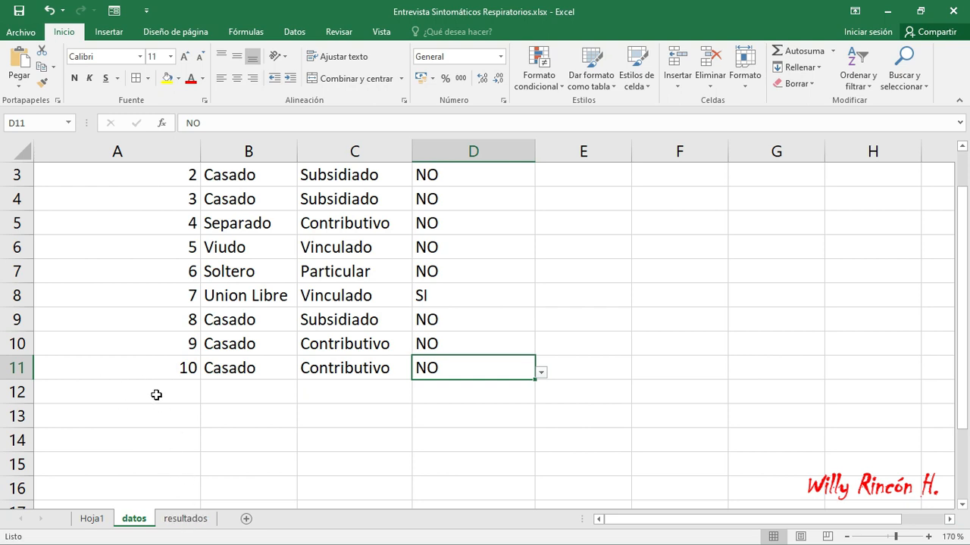
scroll(136, 215, up, 1)
click(129, 279)
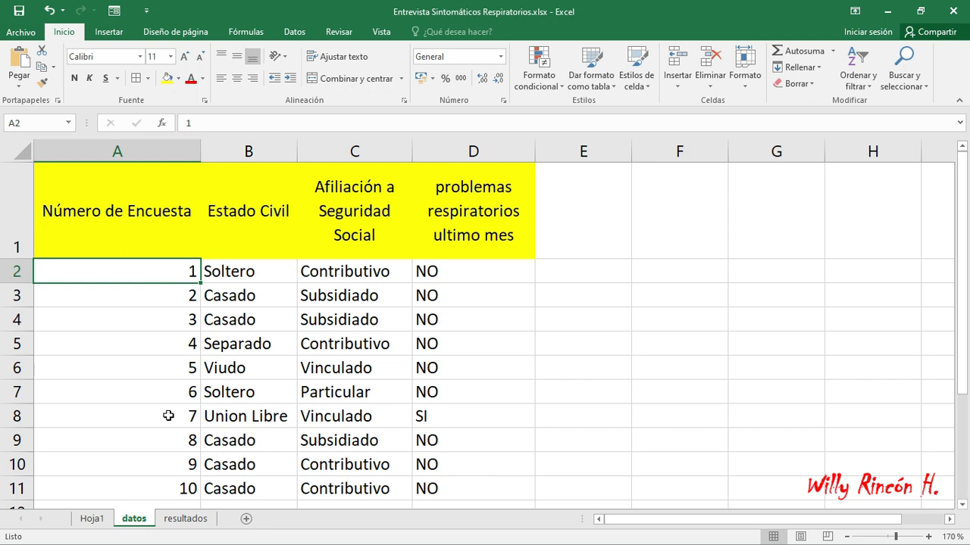
click(186, 519)
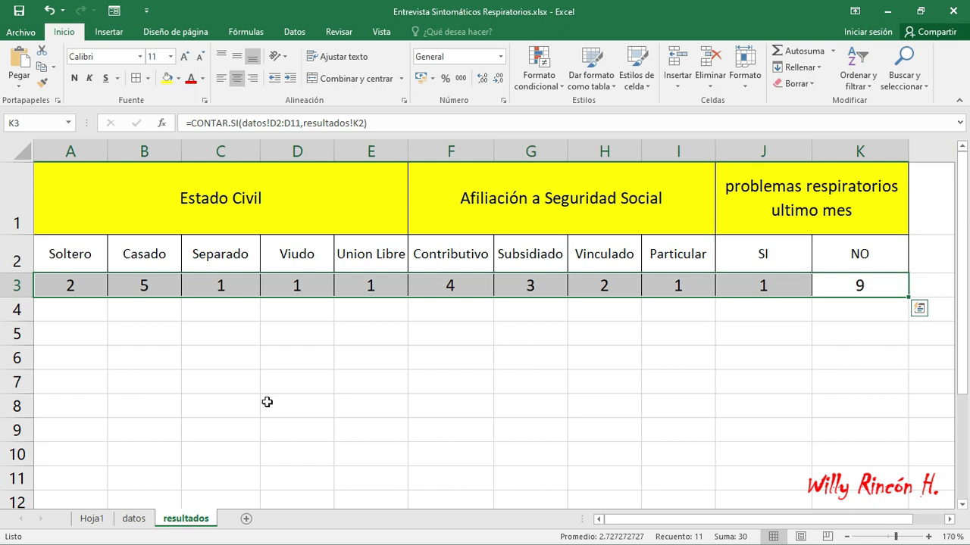
click(370, 310)
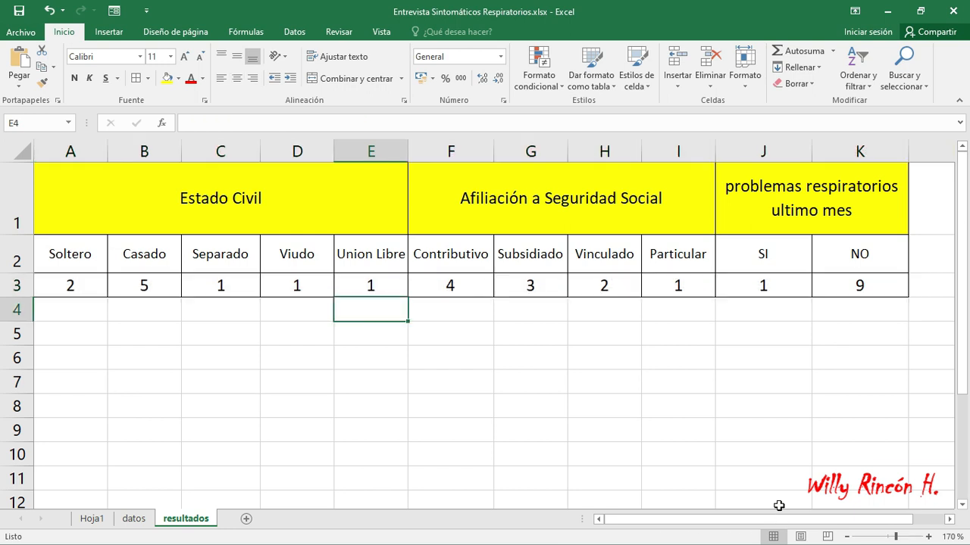
Add a new worksheet after resultados and try to rename it
click(247, 520)
double_click(246, 518)
text(gráf)
key(BackSpace)
key(BackSpace)
key(BackSpace)
key(BackSpace)
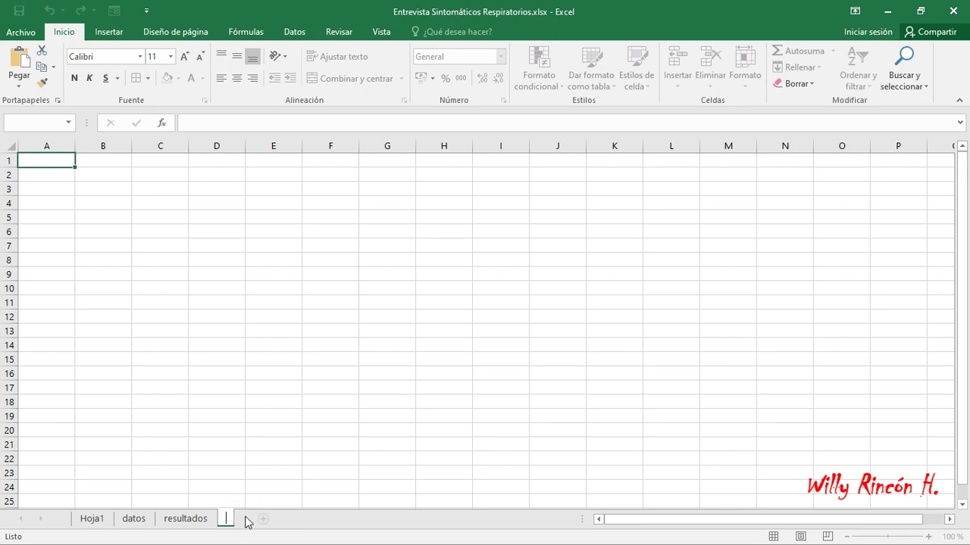
key(Return)
click(487, 347)
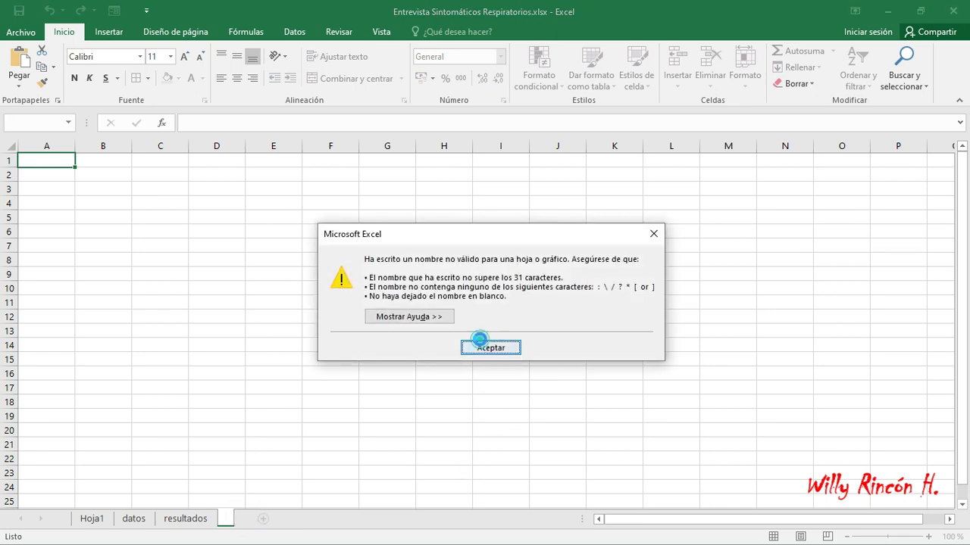
Name the new worksheet Graficos
text(gráf)
key(BackSpace)
key(BackSpace)
key(BackSpace)
key(BackSpace)
text(Gr)
key(F1)
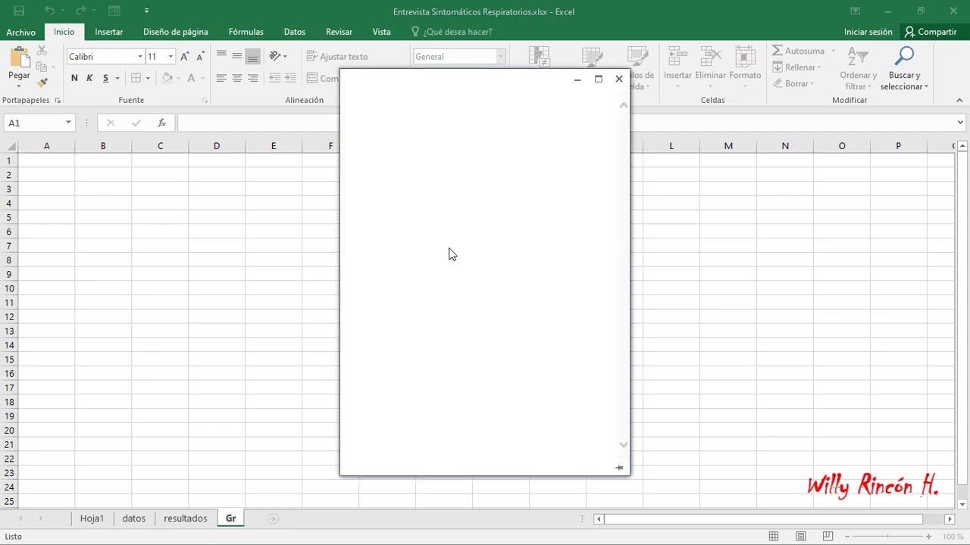
click(618, 79)
text(áficos)
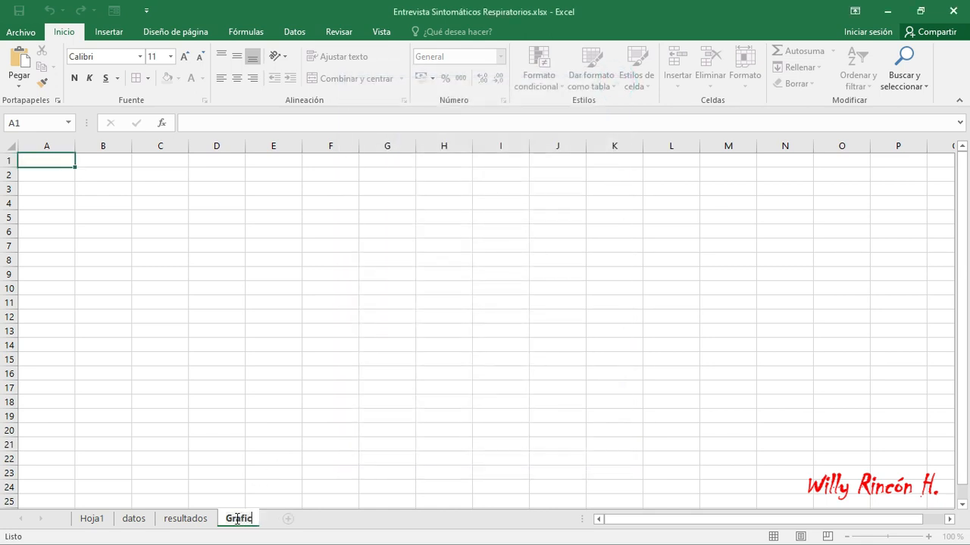
key(Return)
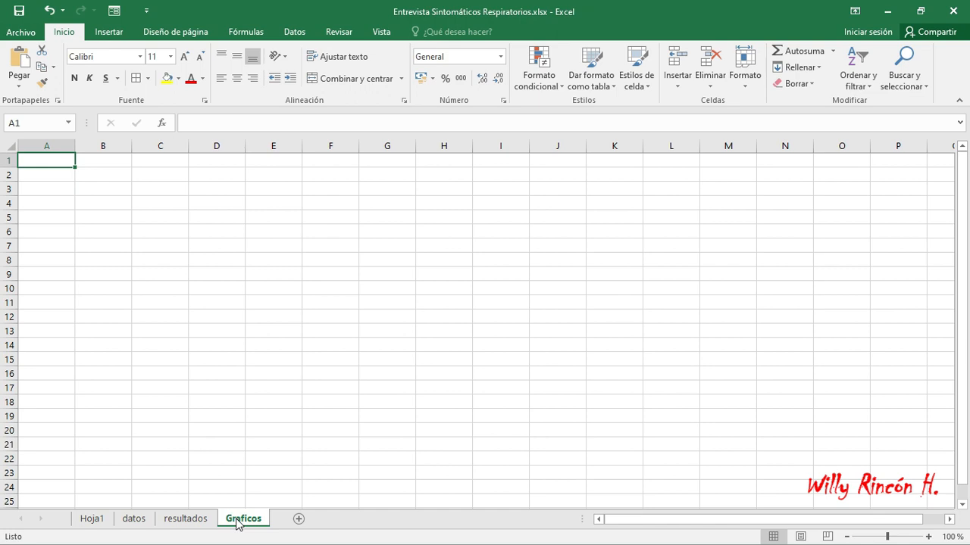
Insert a 2-D clustered column chart from the Estado Civil headings and counts in A1:E3 of resultados
click(188, 519)
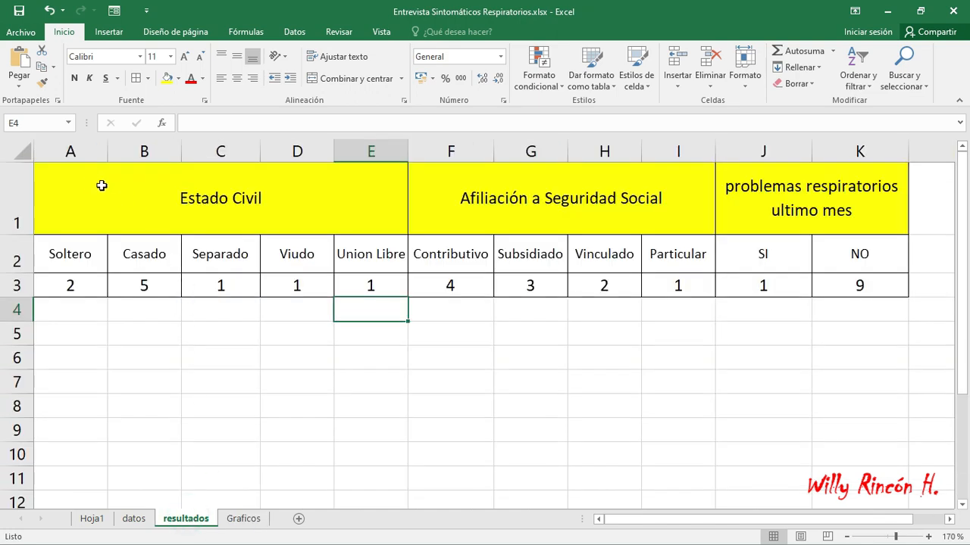
click(83, 180)
click(65, 177)
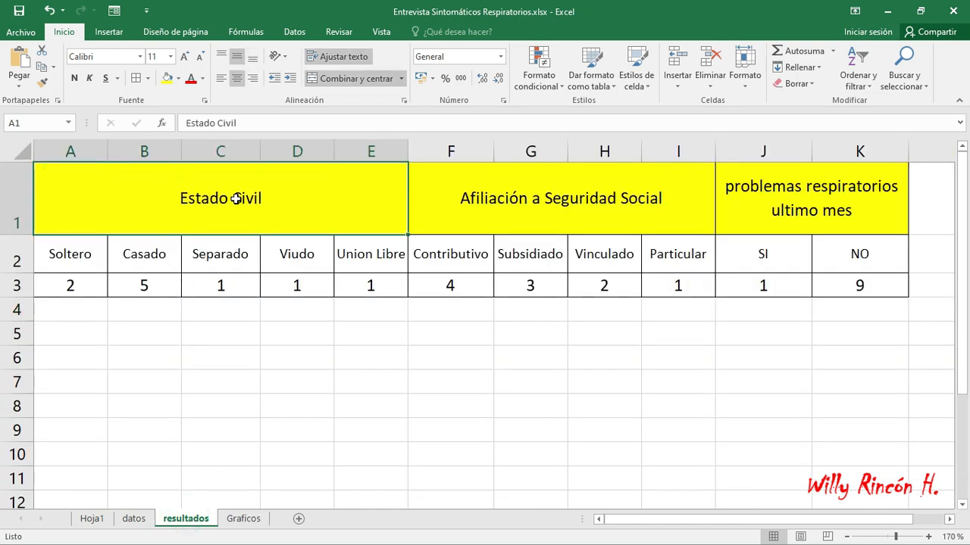
drag(249, 199, 296, 283)
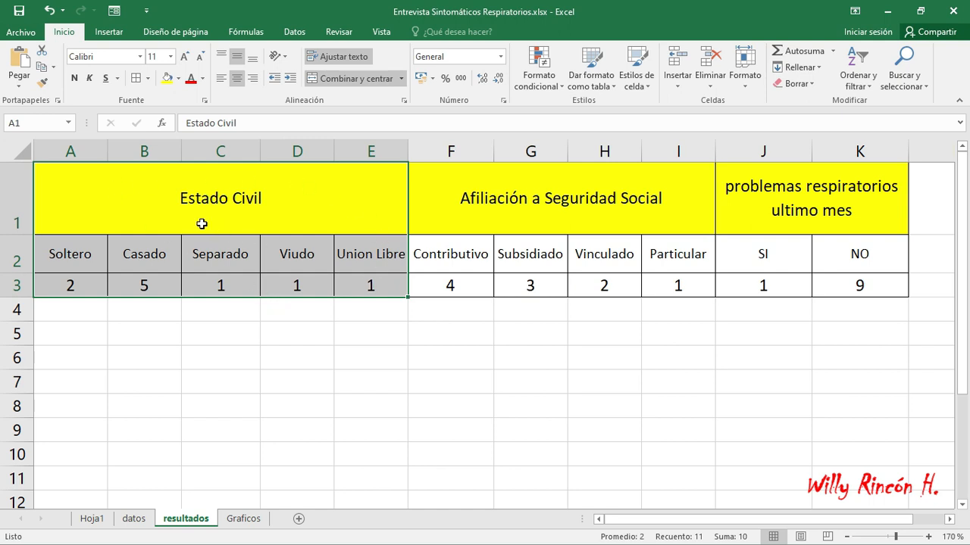
click(109, 32)
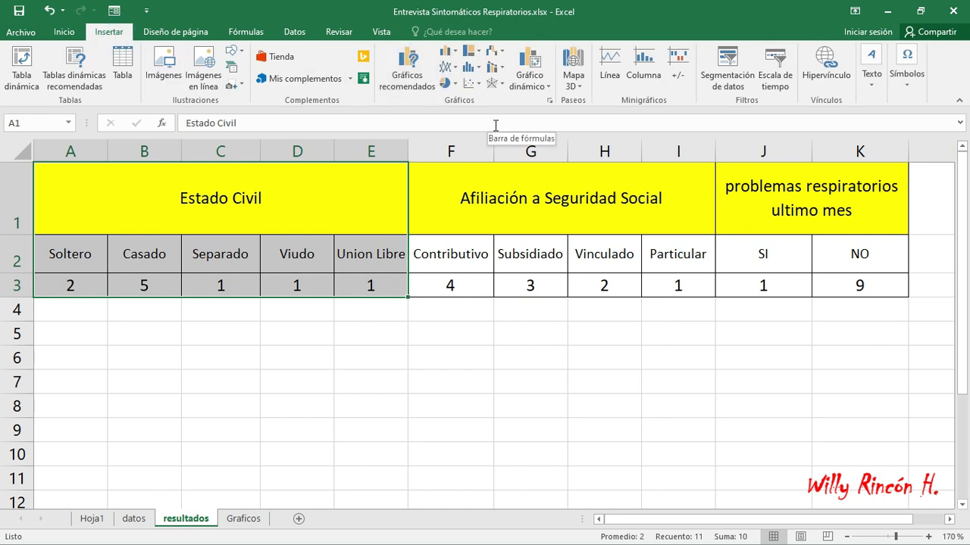
click(453, 54)
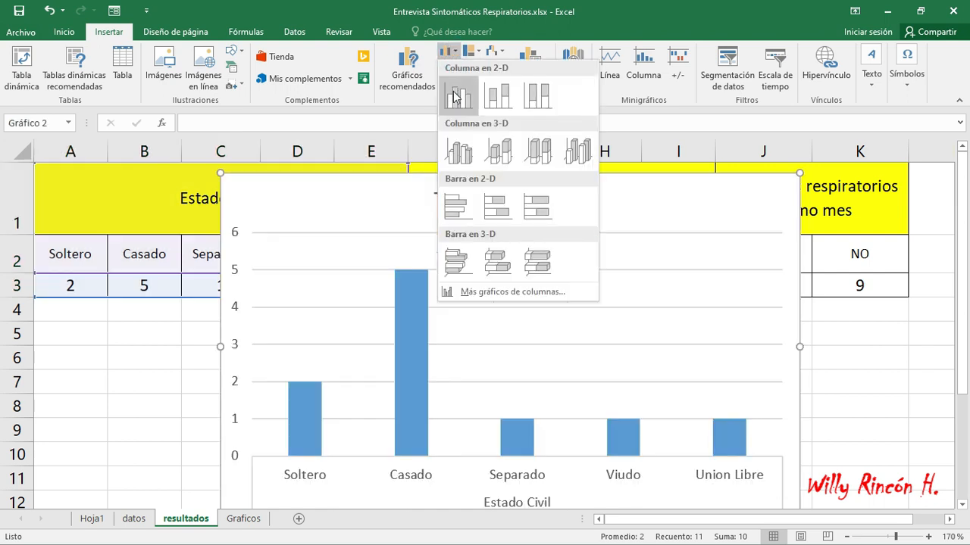
click(455, 97)
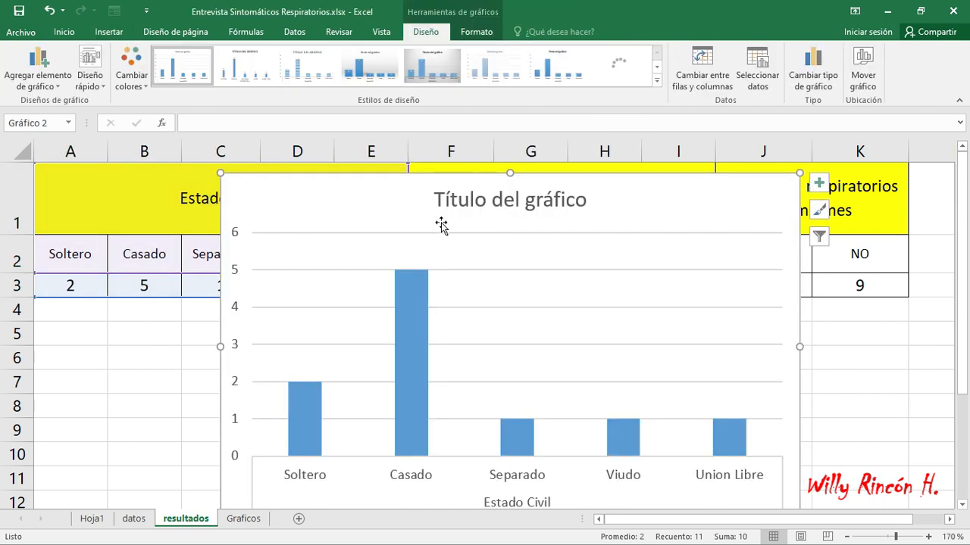
scroll(580, 316, down, 3)
scroll(581, 314, up, 2)
scroll(581, 314, up, 1)
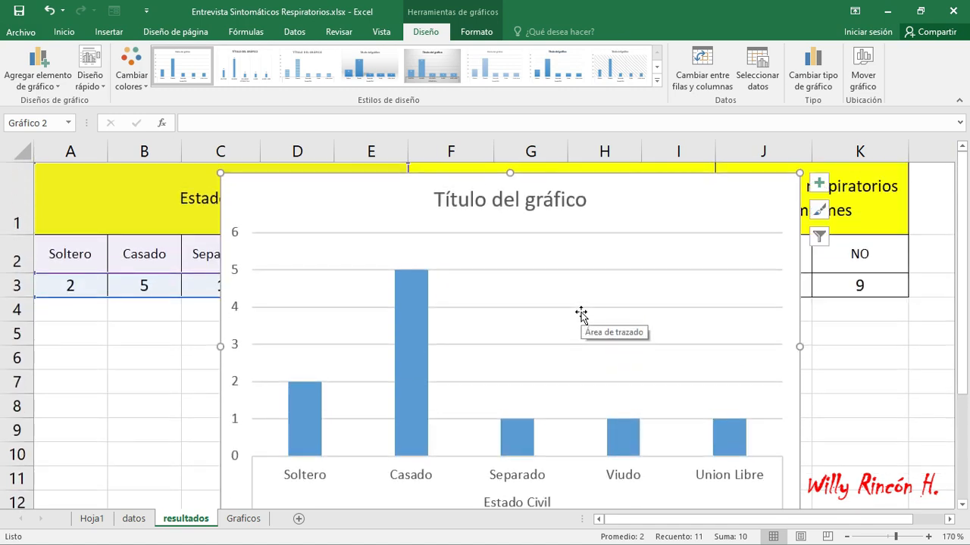
click(559, 190)
click(635, 199)
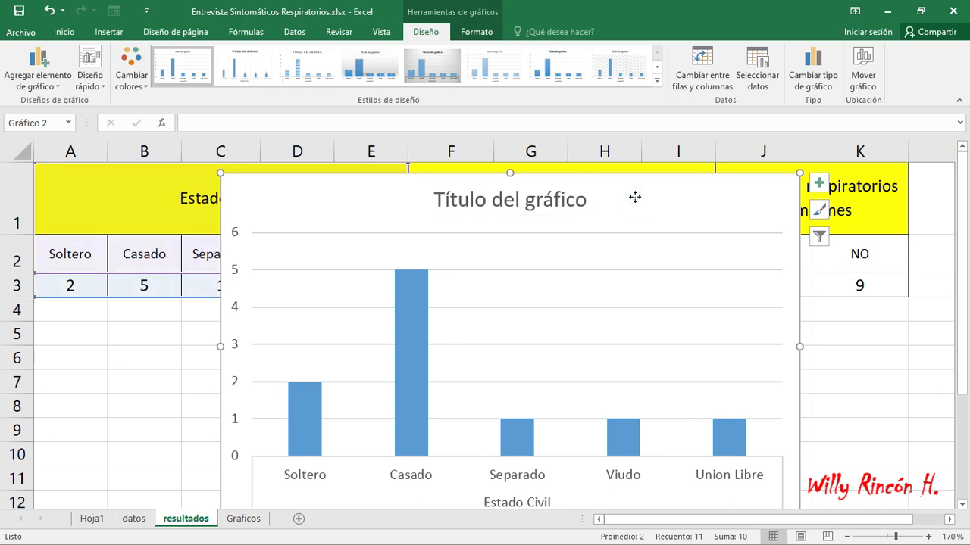
Cut the Estado Civil column chart from resultados and paste it at cell A2 of Graficos
right_click(636, 200)
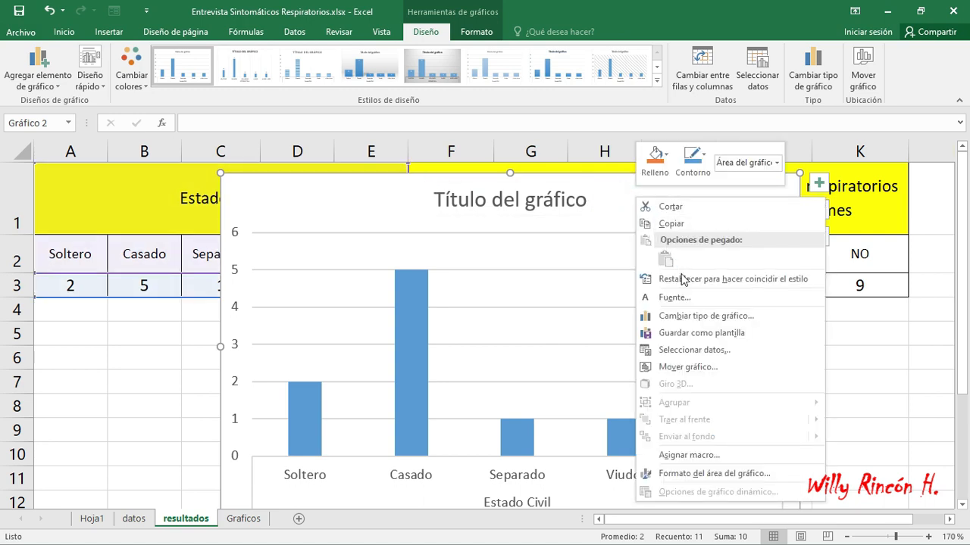
click(671, 207)
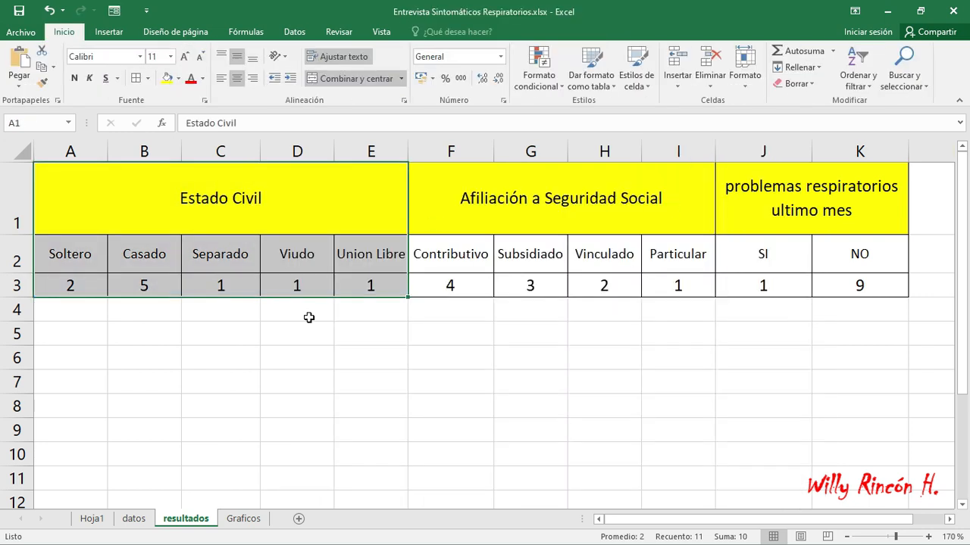
click(243, 520)
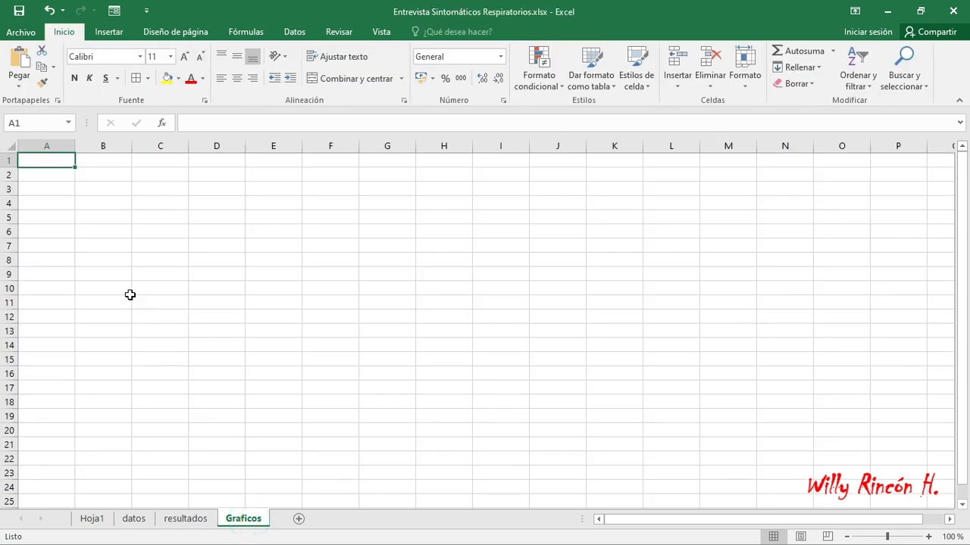
right_click(59, 176)
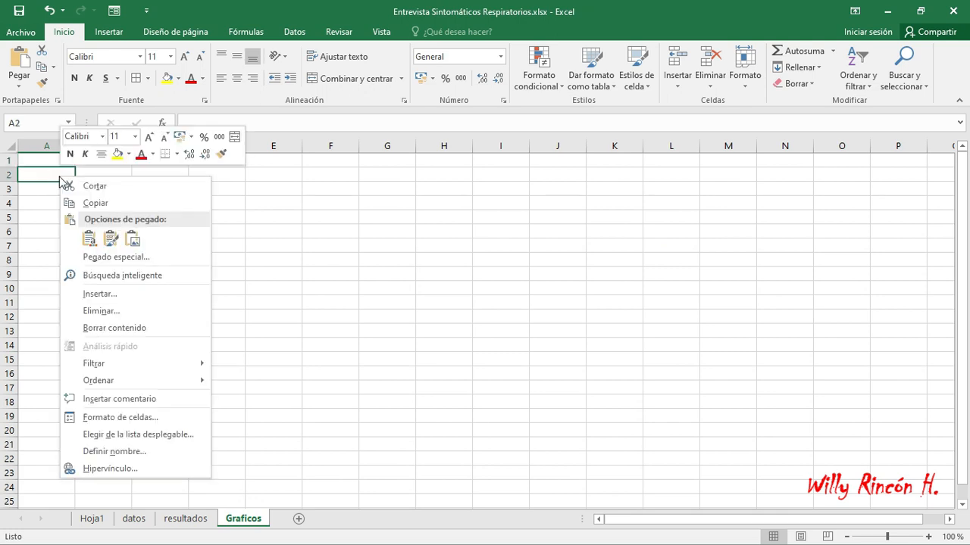
click(119, 327)
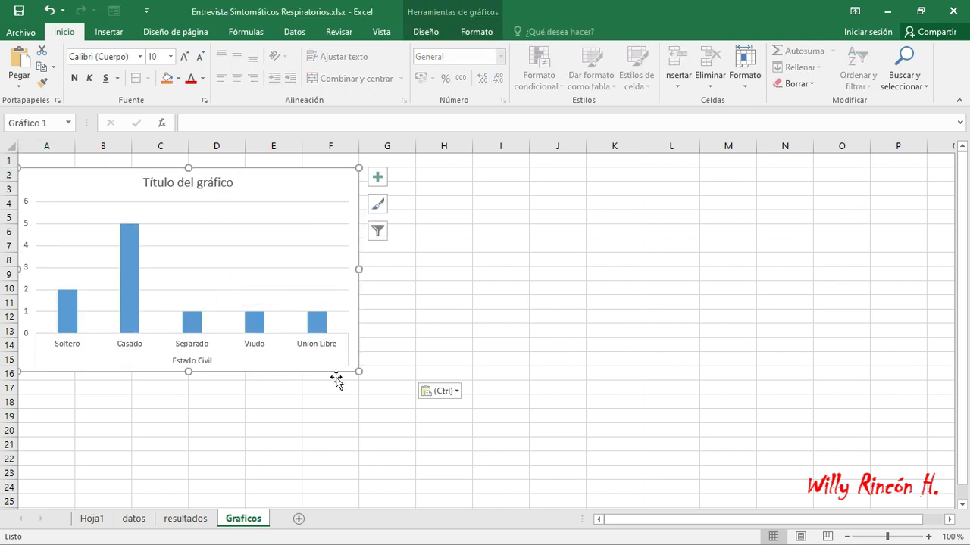
Enlarge the Estado Civil column chart down to about row 19 and shift it slightly away from the row headers
drag(358, 371, 386, 414)
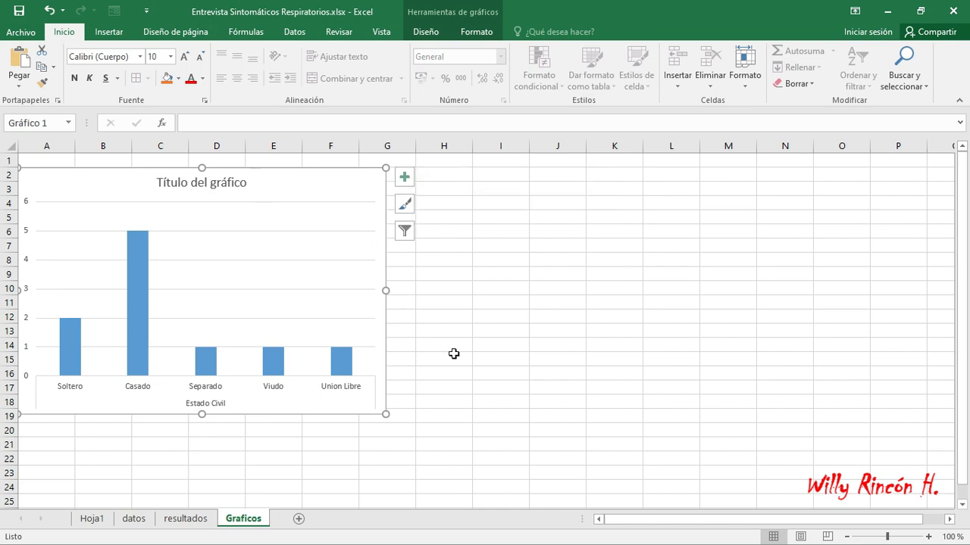
click(502, 401)
click(328, 225)
click(324, 197)
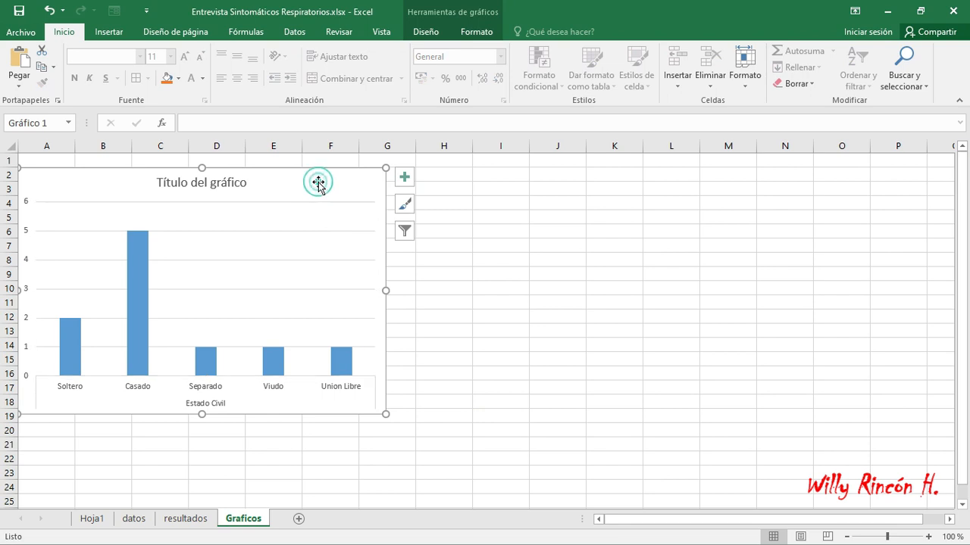
drag(318, 177, 331, 175)
click(454, 275)
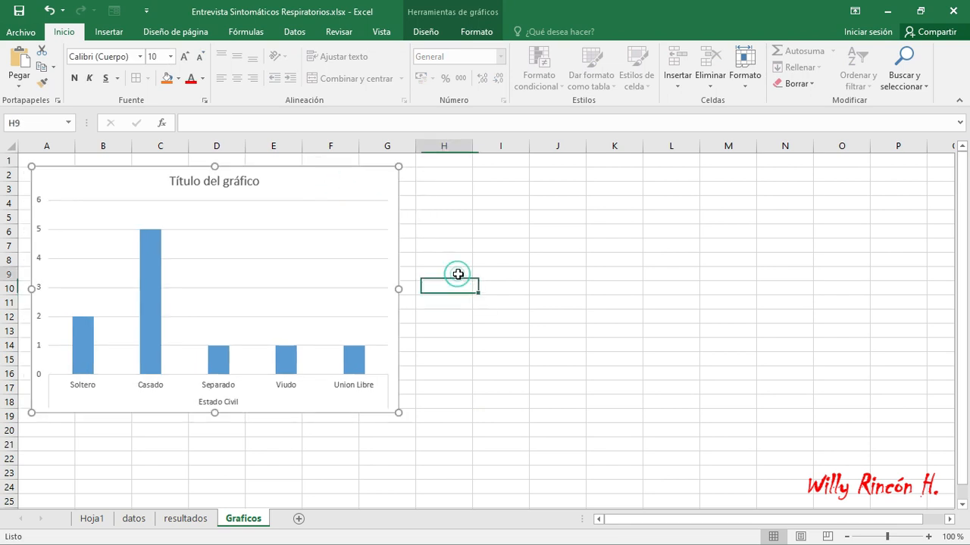
Add data labels and axis titles to the Estado Civil column chart
click(392, 178)
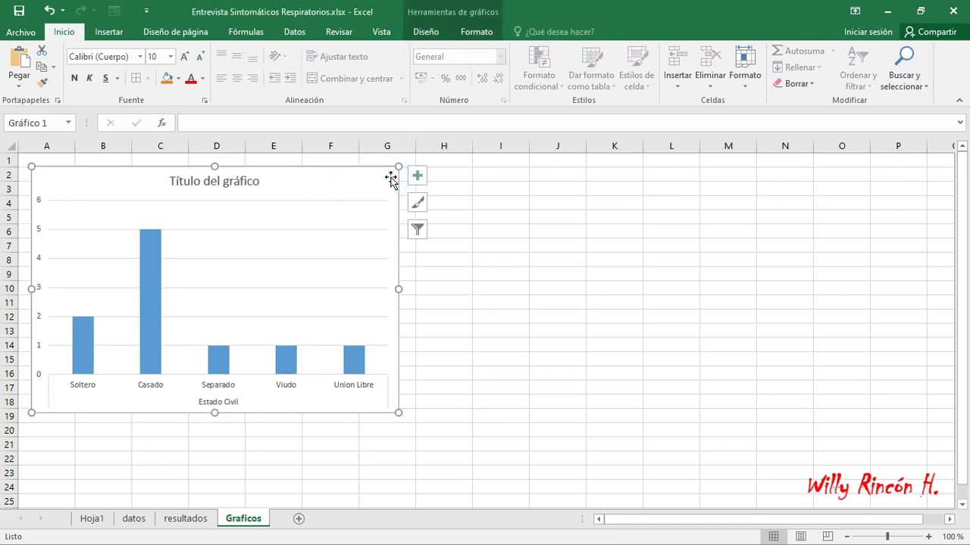
click(417, 178)
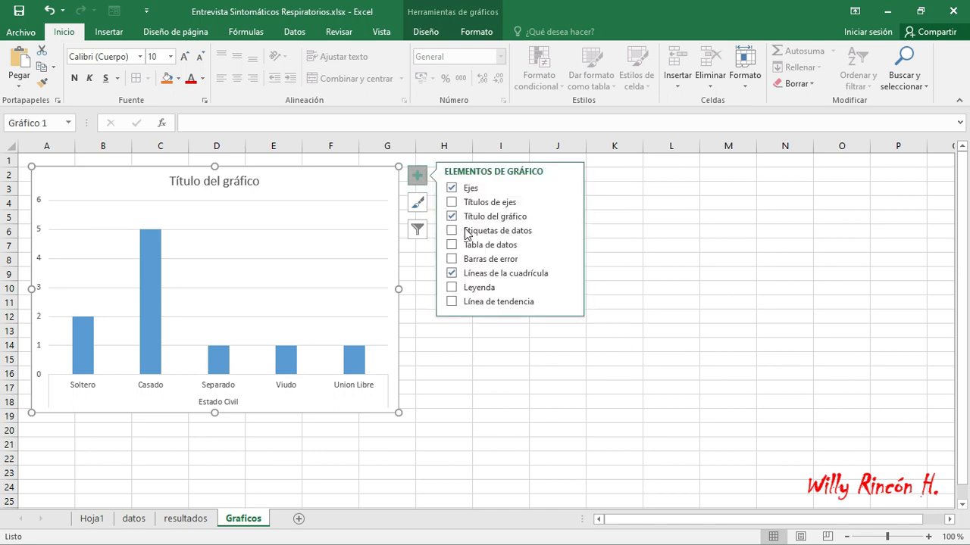
click(454, 231)
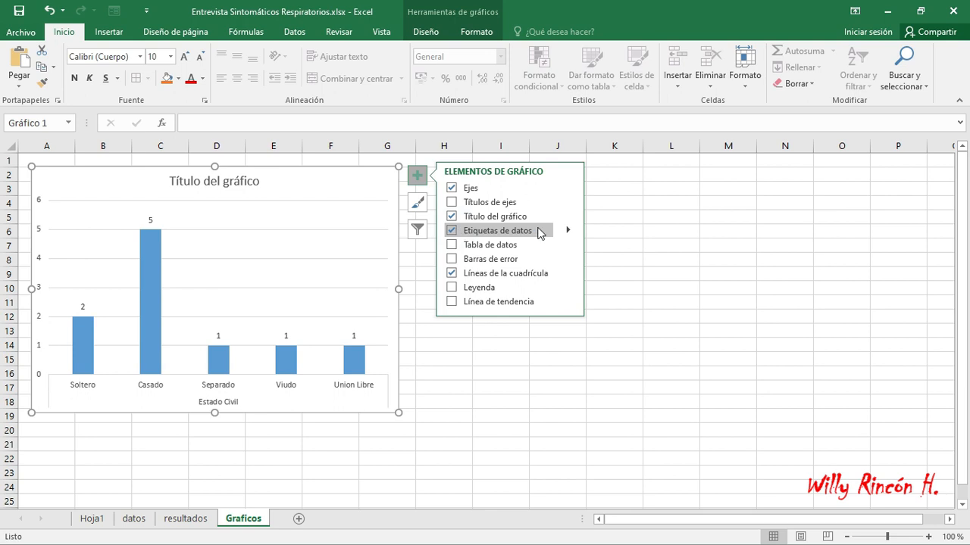
click(568, 230)
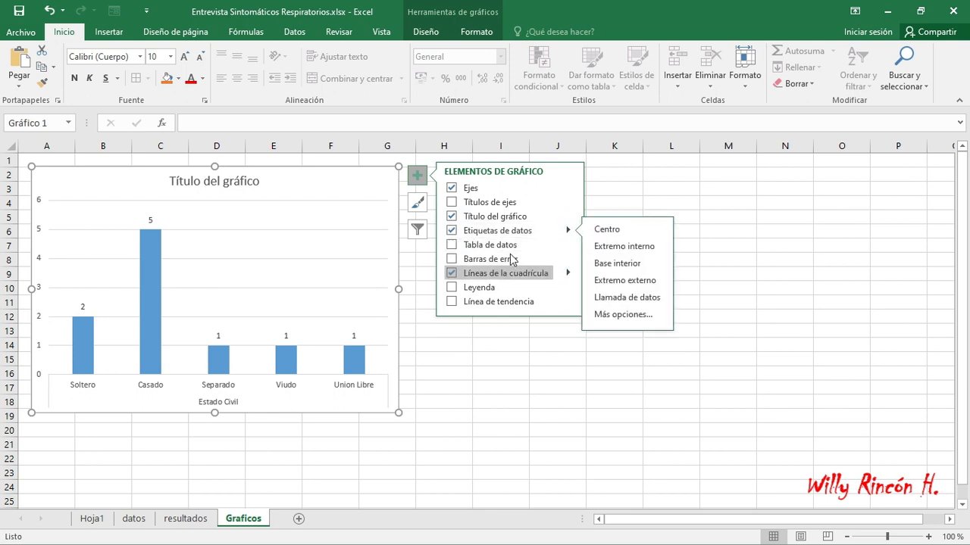
click(452, 203)
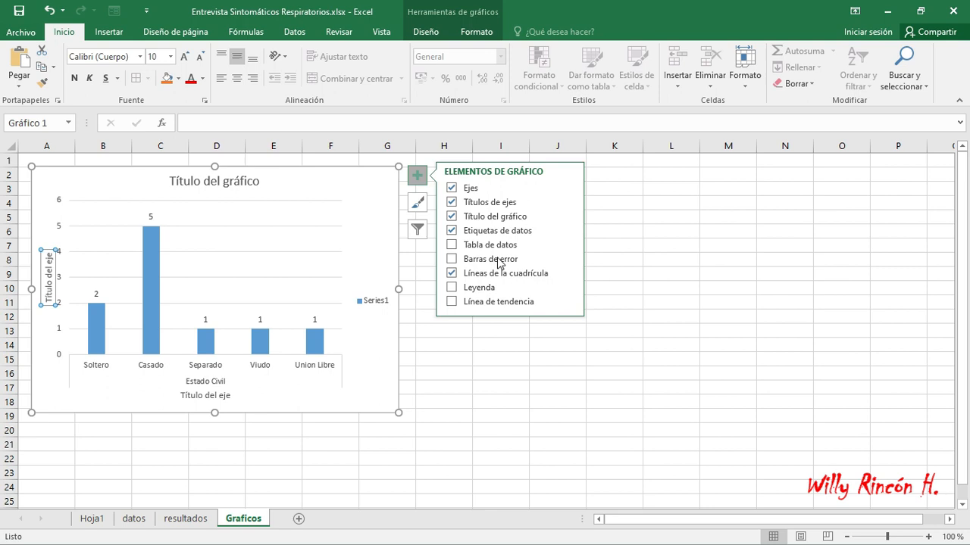
Try a data table beneath the Estado Civil column chart and remove it again
click(503, 248)
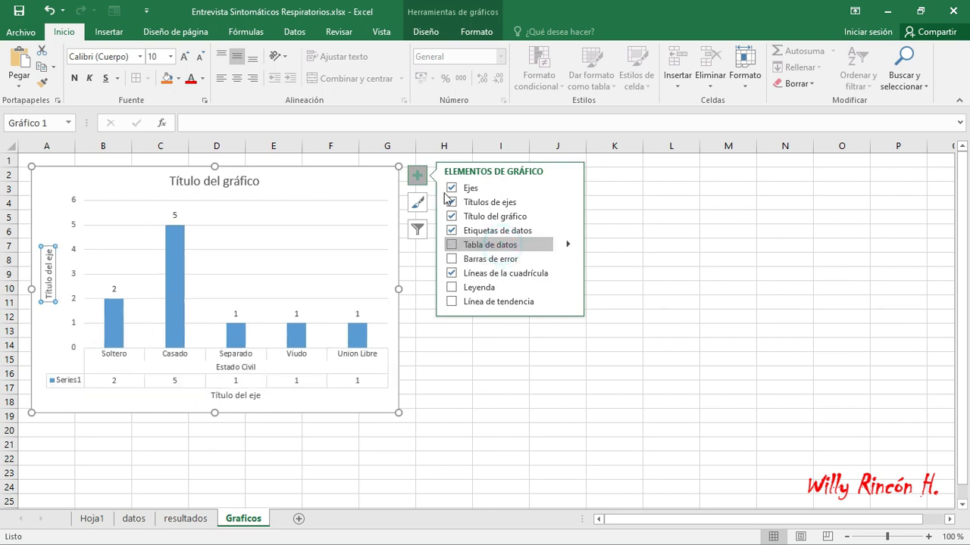
click(503, 247)
click(418, 176)
click(237, 183)
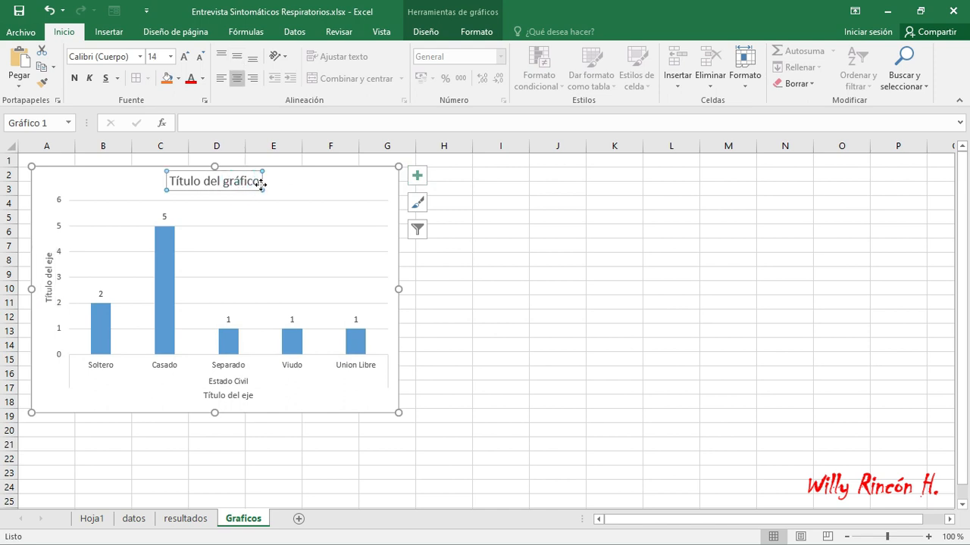
click(259, 181)
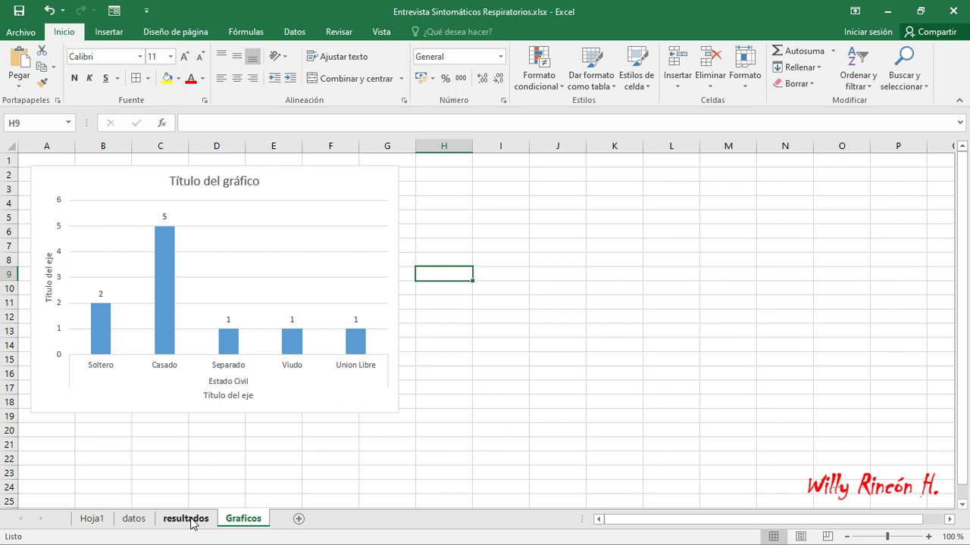
Insert a 2-D pie chart on resultados from the Afiliación a Seguridad Social headings and counts in F1:I3
click(191, 519)
click(469, 193)
drag(463, 187, 671, 286)
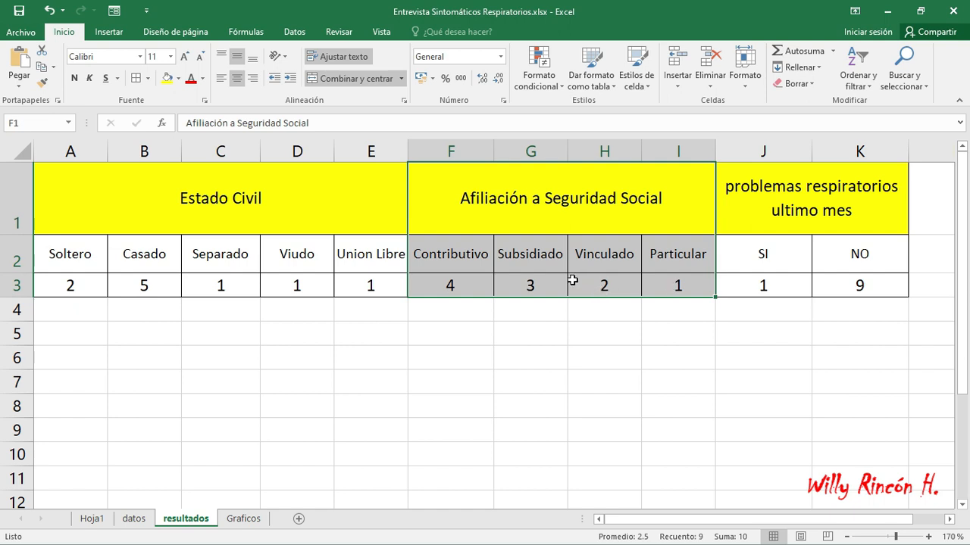
click(108, 32)
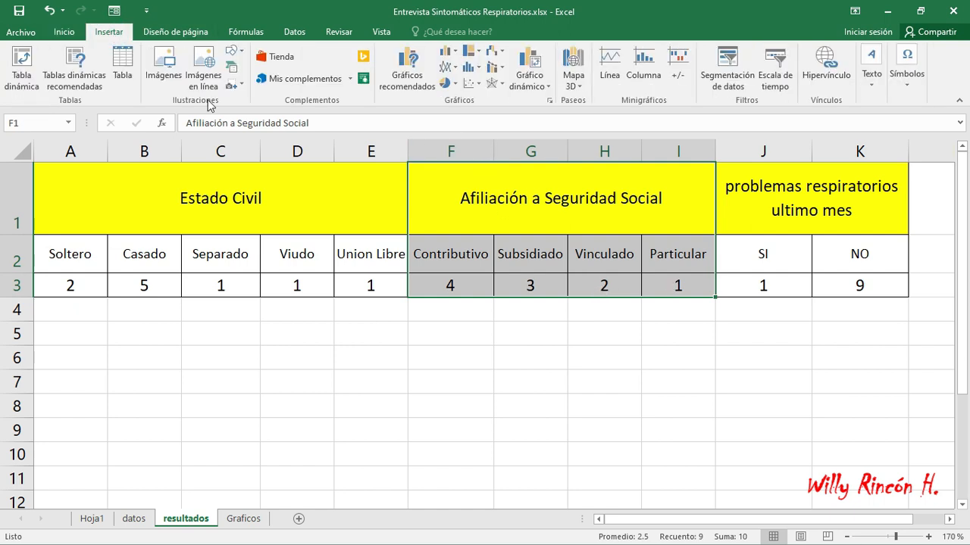
click(455, 88)
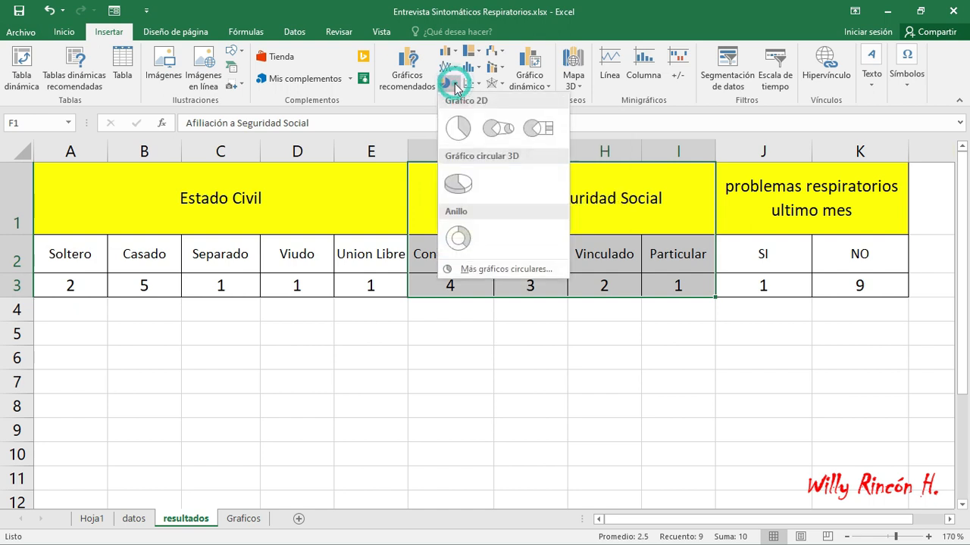
click(459, 129)
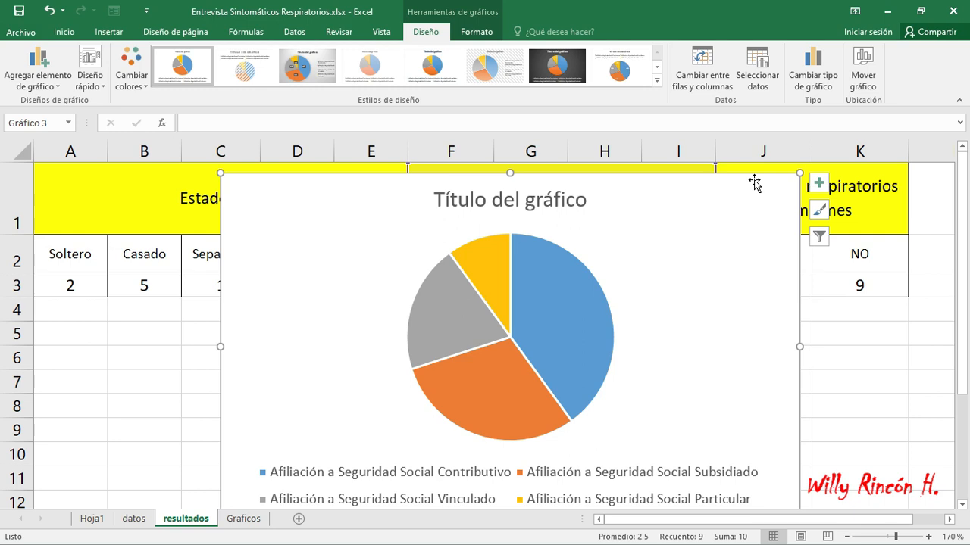
Move the pie chart to cell I3 of Graficos and enlarge it to reach about column O and row 19
key(Delete)
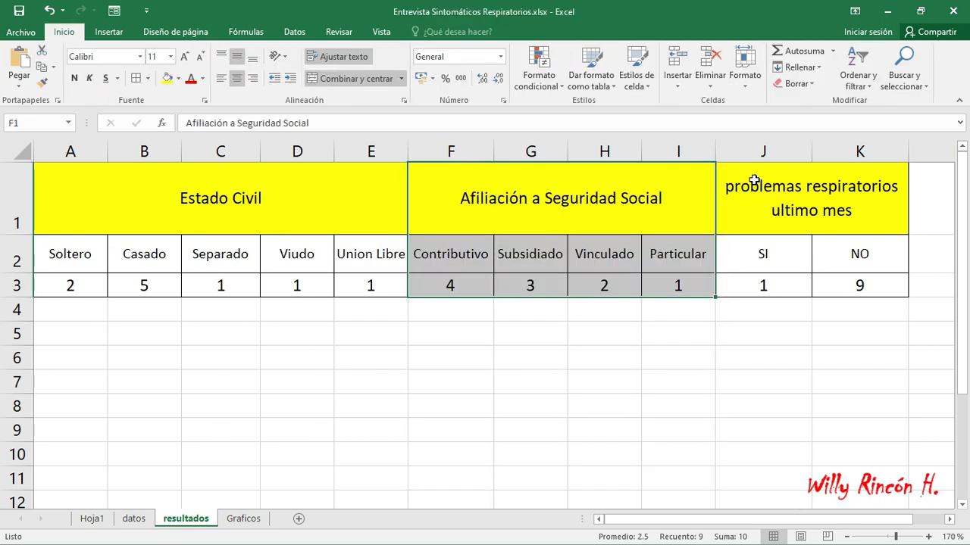
click(244, 523)
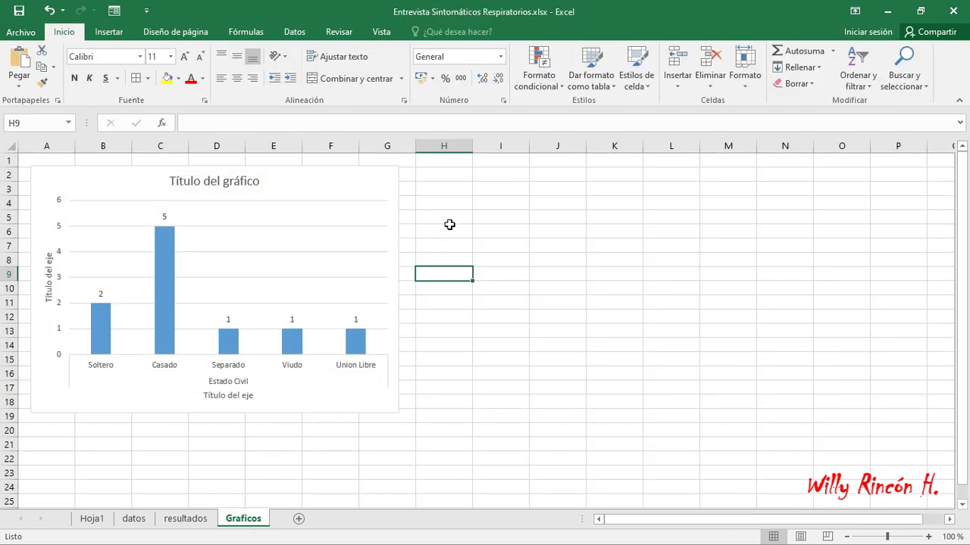
click(457, 190)
click(340, 186)
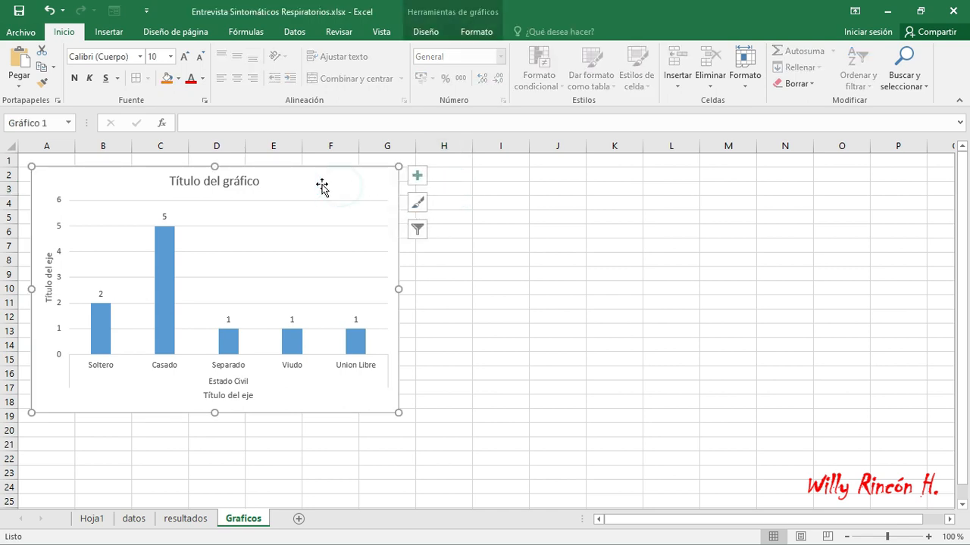
click(492, 184)
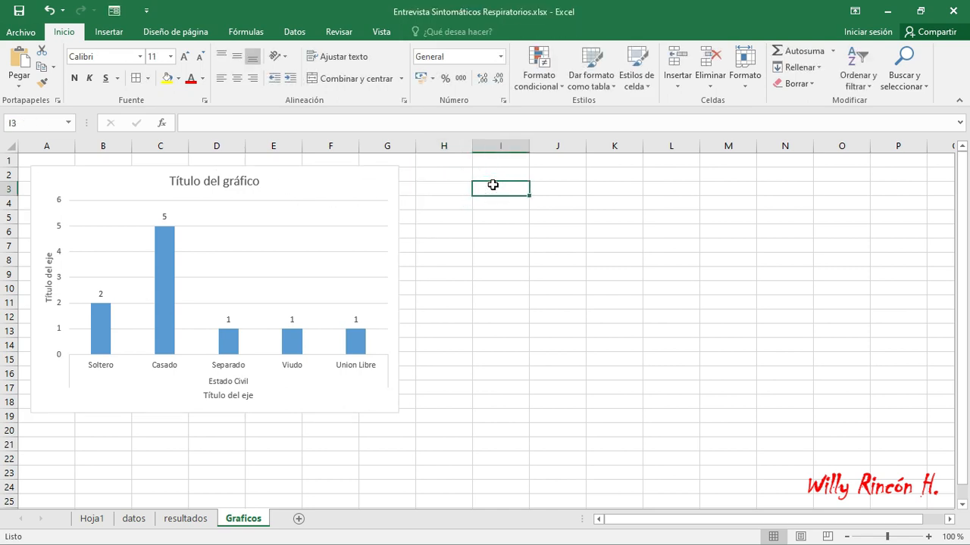
key(ctrl+v)
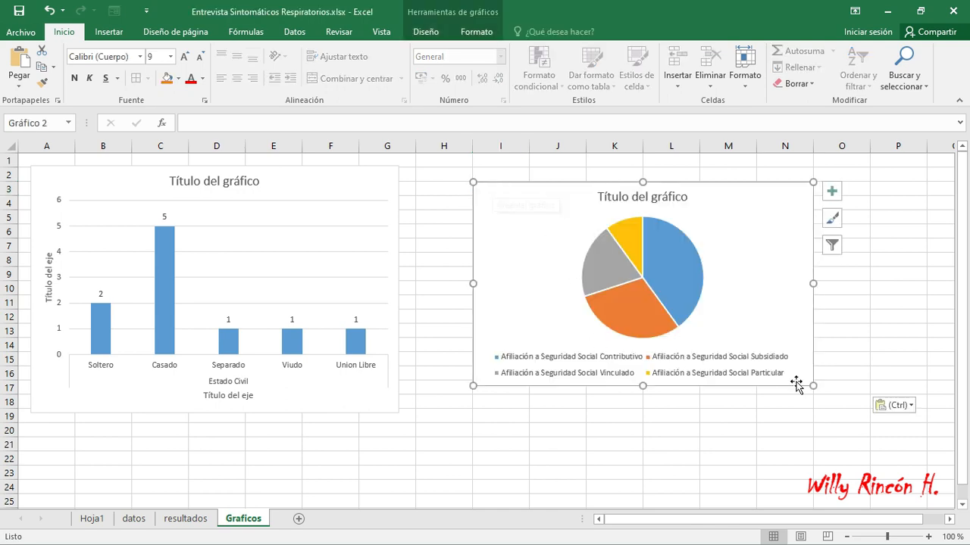
drag(811, 385, 834, 423)
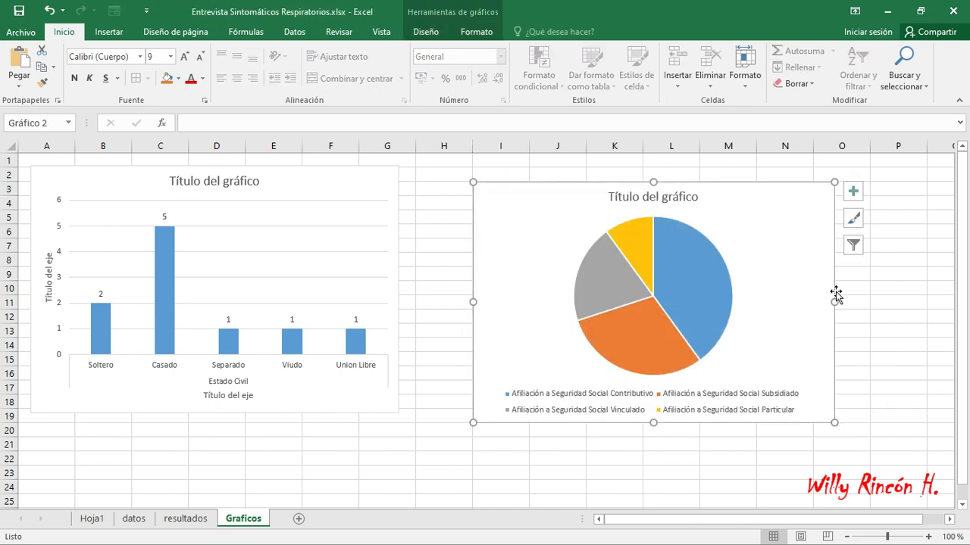
Add data labels to the pie chart that show the percentage instead of the value
click(853, 194)
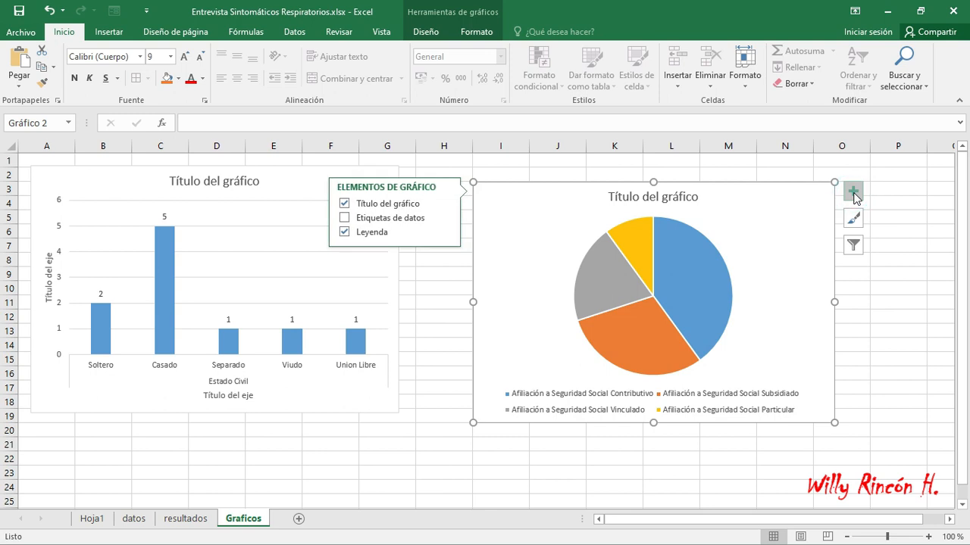
click(855, 192)
click(856, 192)
click(425, 219)
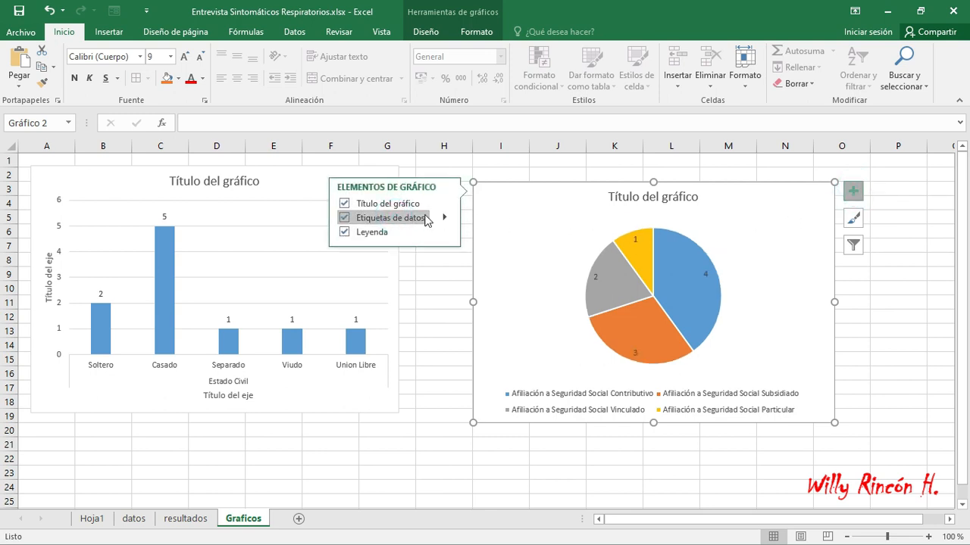
click(444, 217)
click(491, 302)
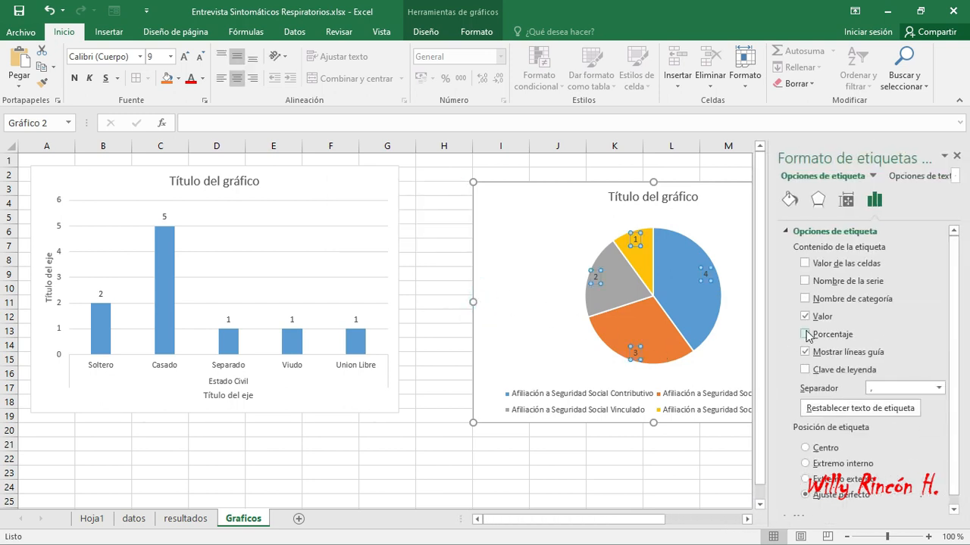
click(807, 335)
click(805, 317)
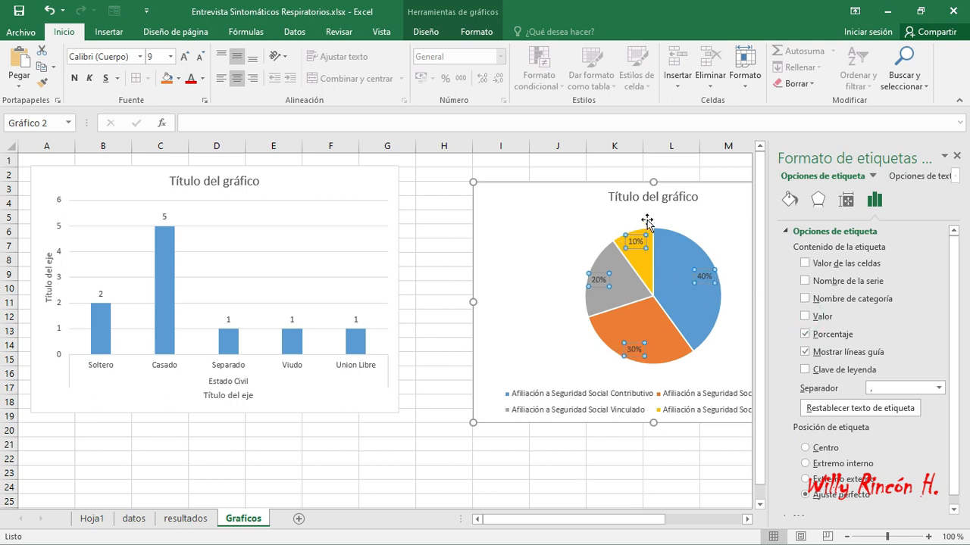
click(957, 156)
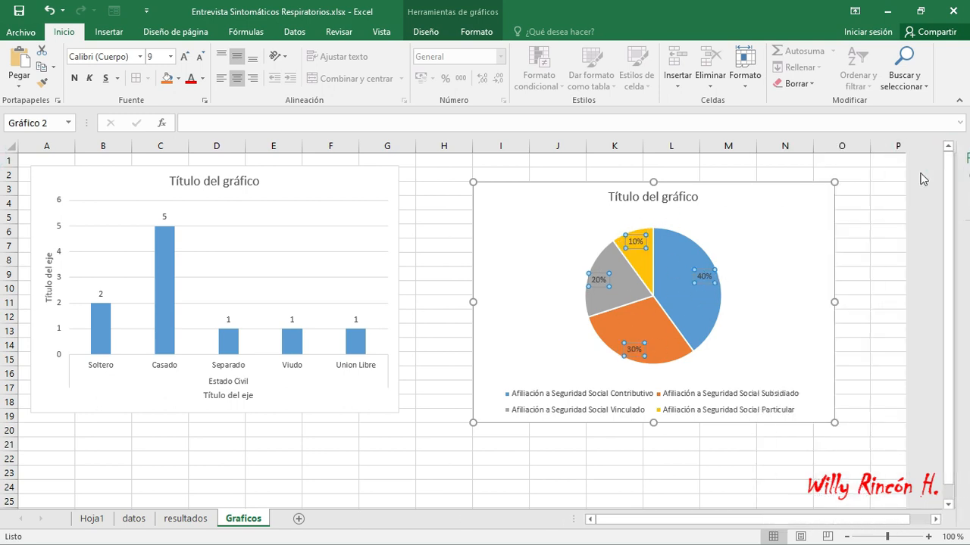
Change the pie chart's title to Seguridad Social
click(682, 199)
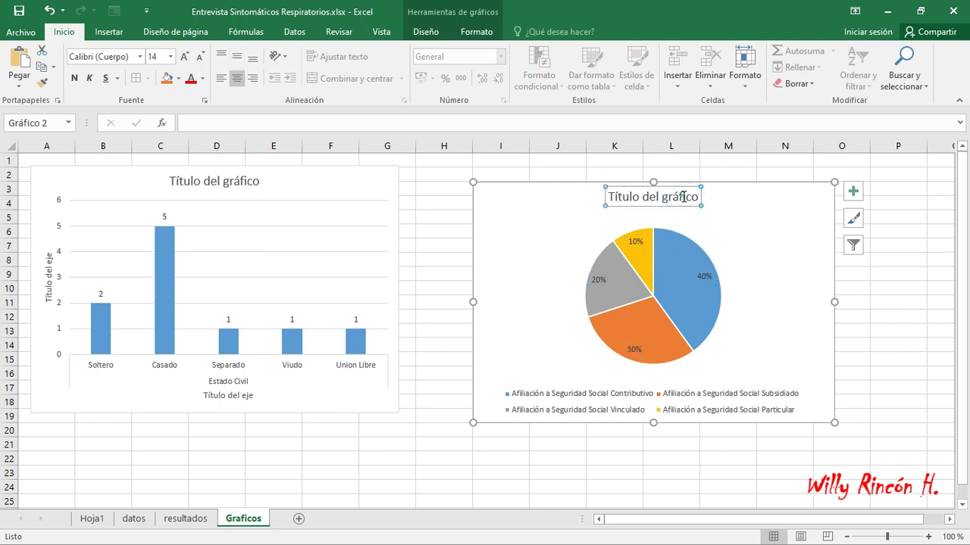
double_click(683, 197)
click(690, 196)
drag(690, 195, 691, 199)
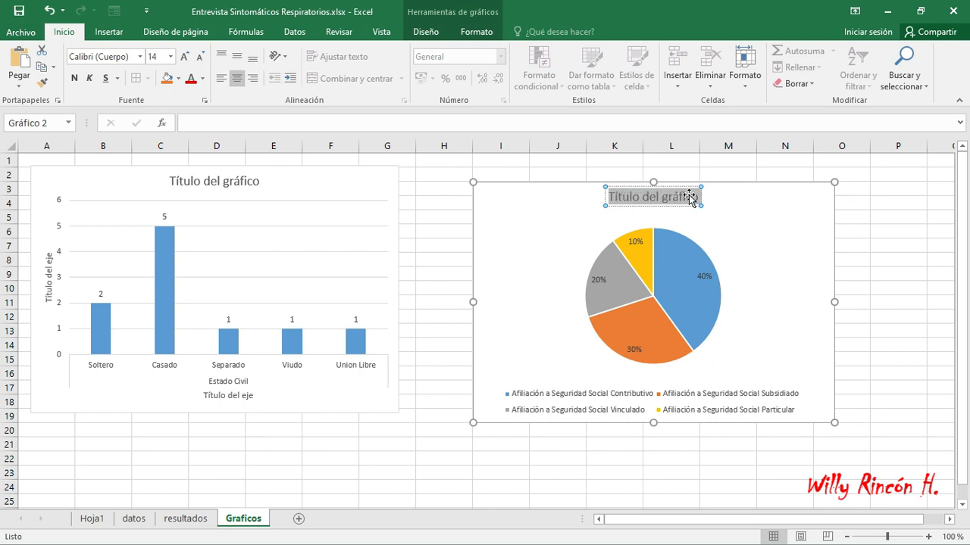
text(Seguridad Social)
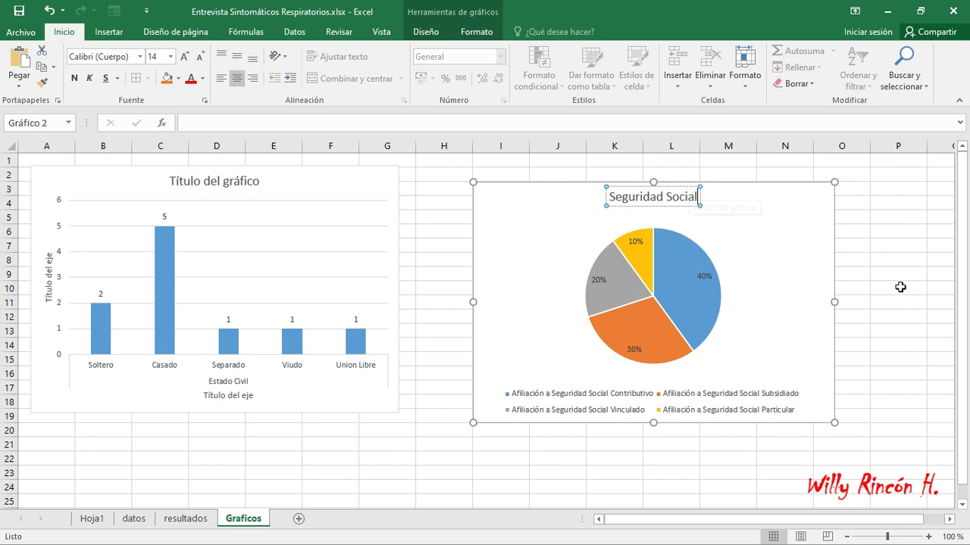
click(900, 287)
click(789, 382)
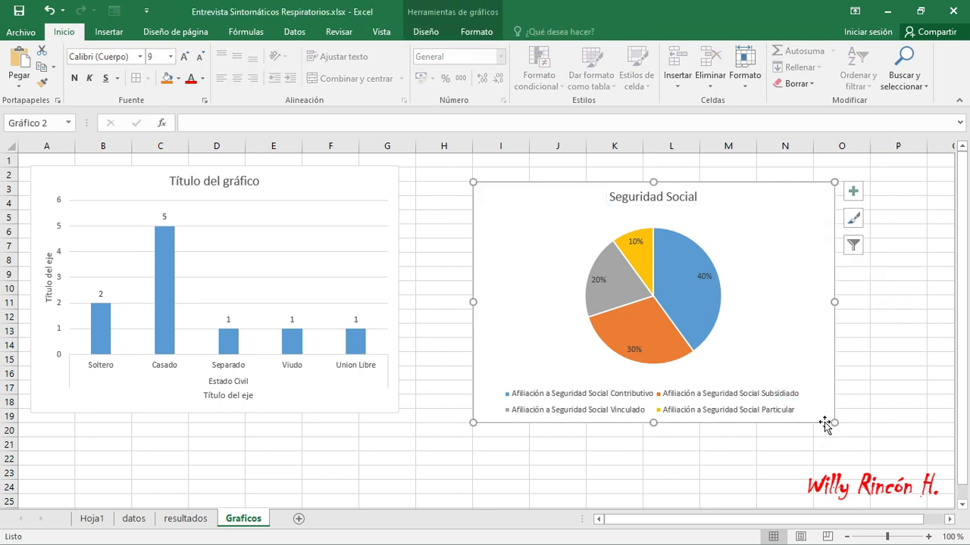
Enlarge the Seguridad Social pie chart so that it reaches about row 21
drag(833, 422, 850, 448)
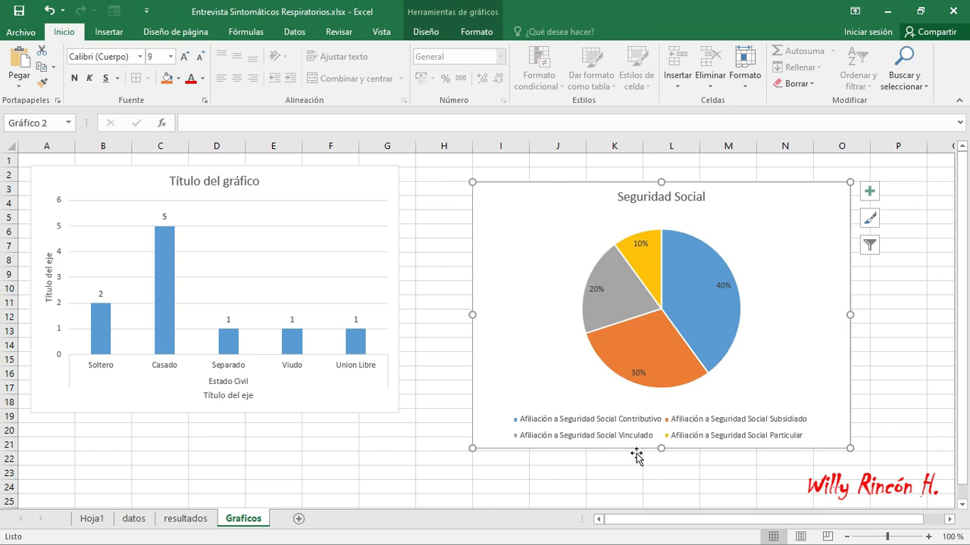
click(325, 469)
Insert a 3-D clustered column chart on resultados from the problemas respiratorios ultimo mes headings and counts in J1:K3
click(185, 519)
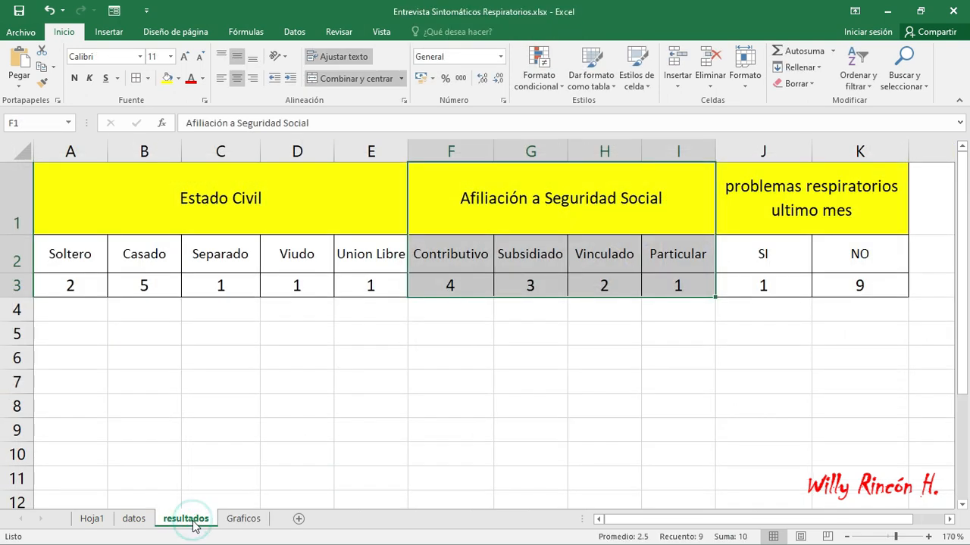
click(797, 218)
drag(745, 190, 884, 278)
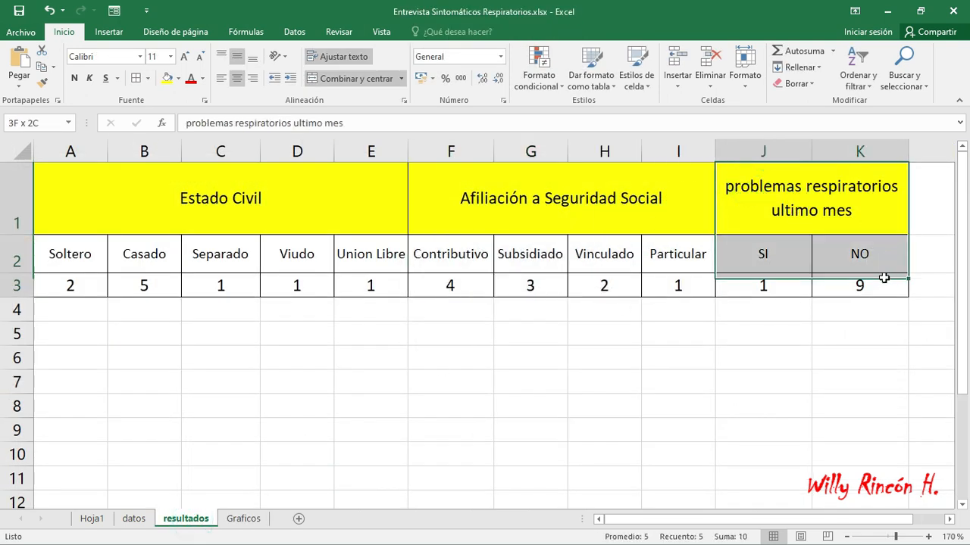
click(108, 32)
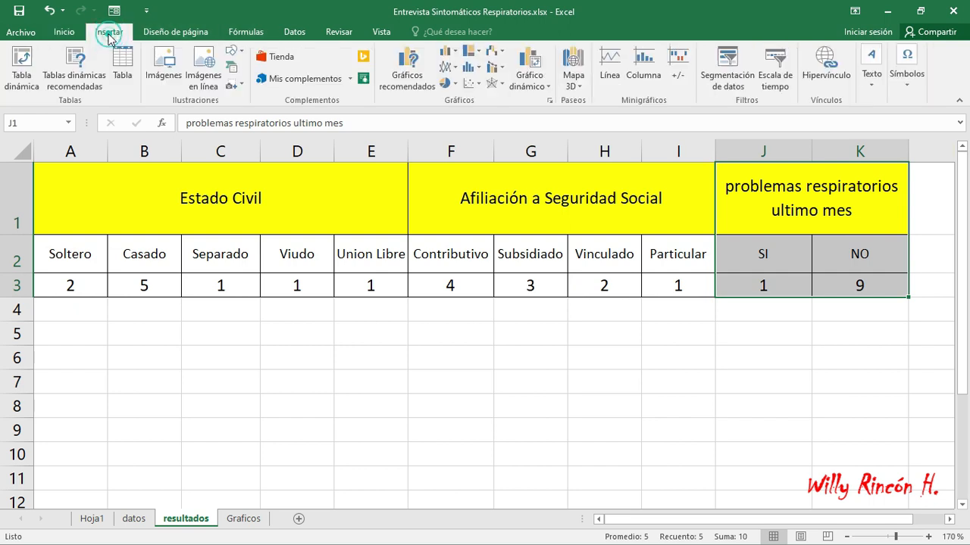
click(456, 57)
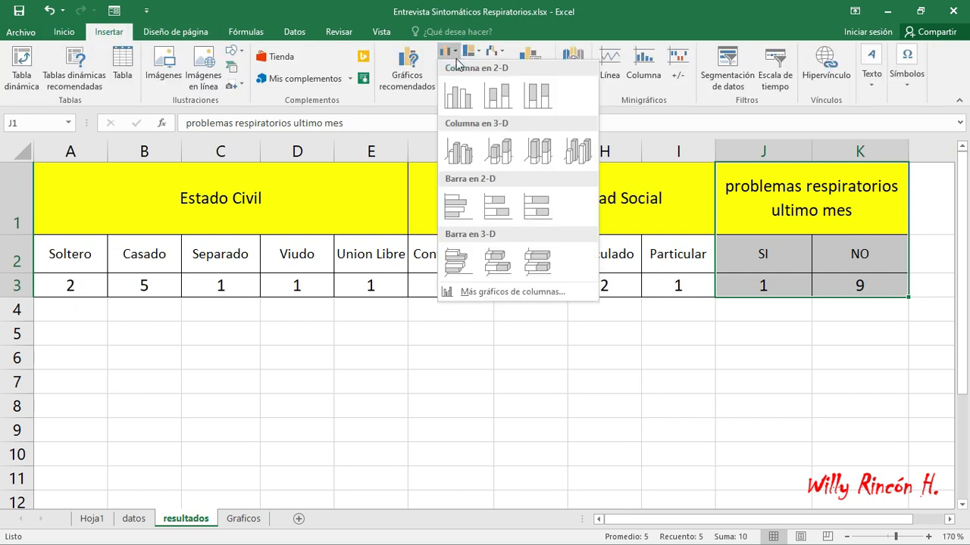
click(457, 151)
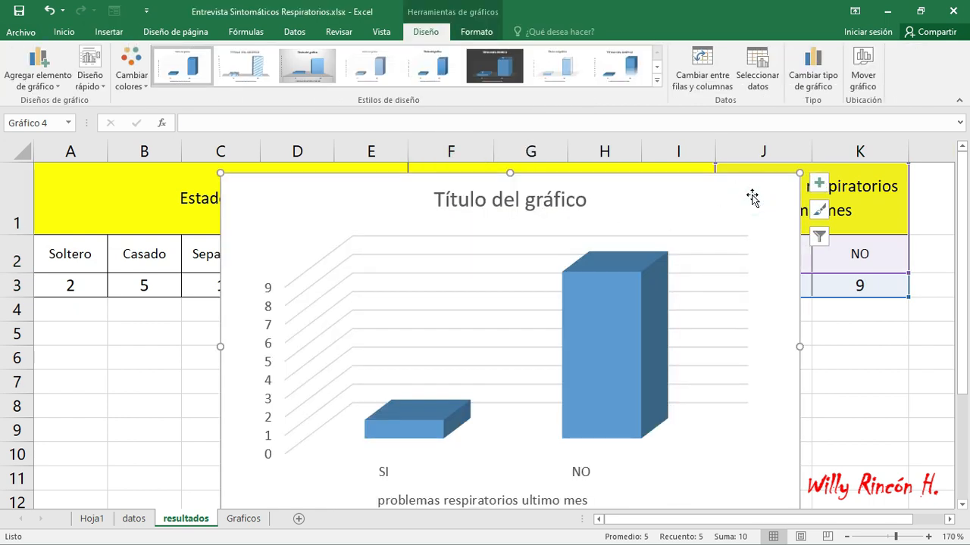
Move the 3-D column chart from resultados to cell B22 of Graficos
key(Delete)
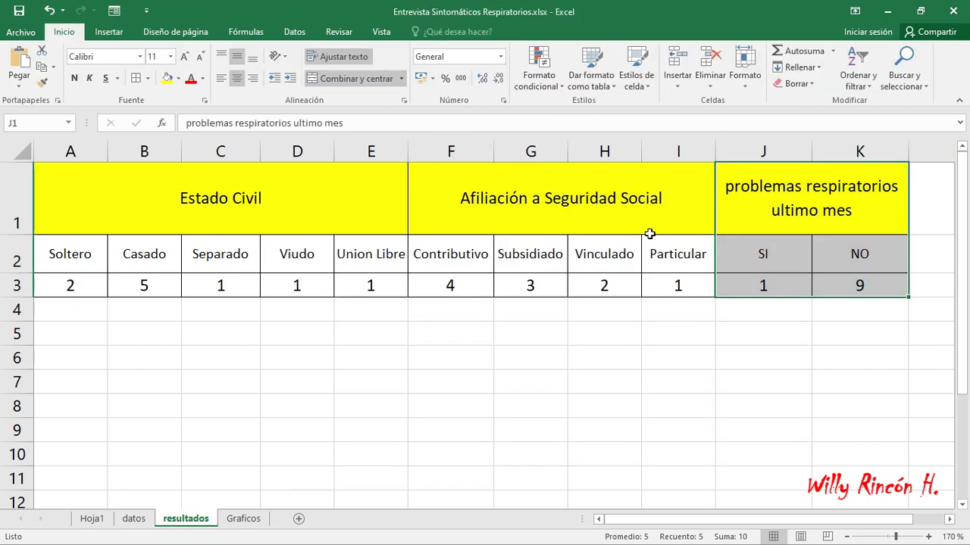
click(243, 519)
click(94, 464)
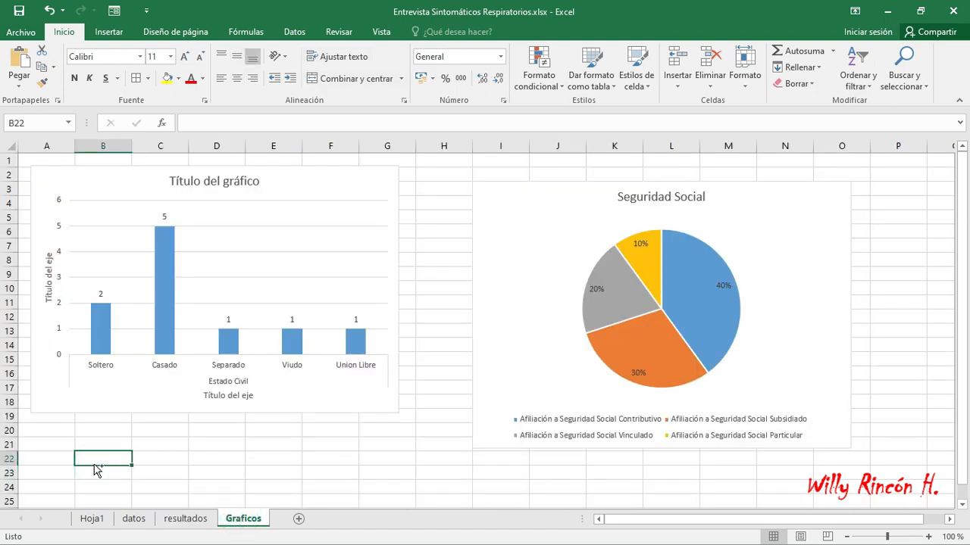
key(ctrl+v)
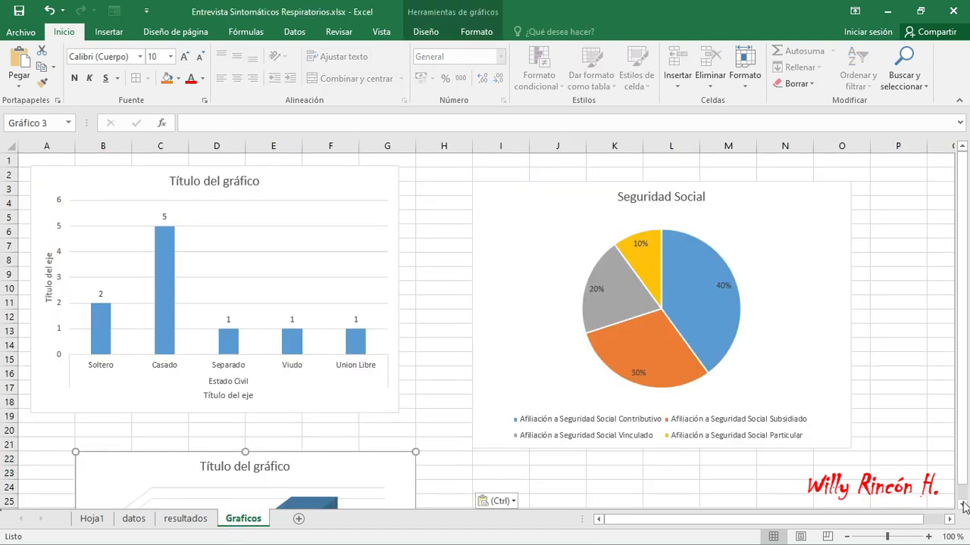
click(964, 506)
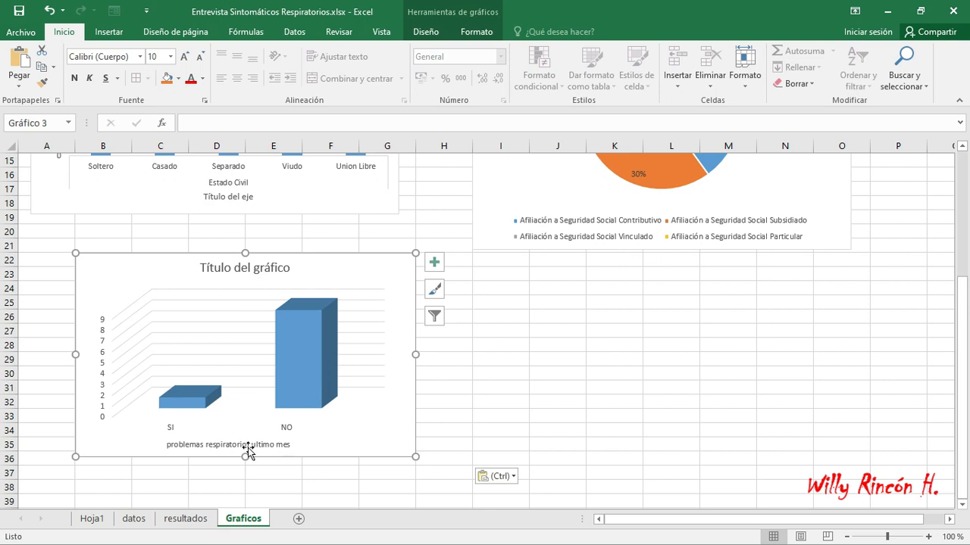
click(621, 389)
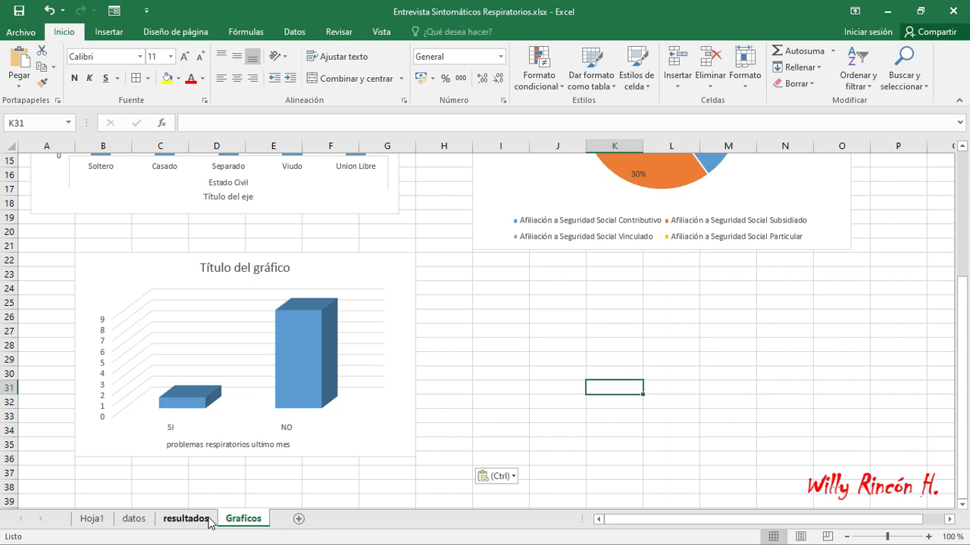
Change the Afiliación a Seguridad Social answers of surveys 1 and 4 on datos to Subsidiado
scroll(471, 339, up, 3)
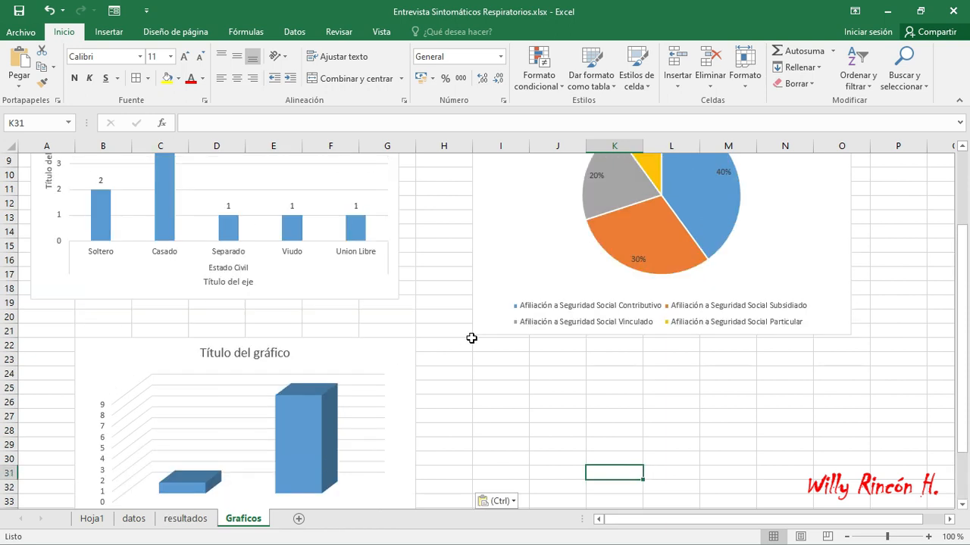
scroll(471, 339, up, 1)
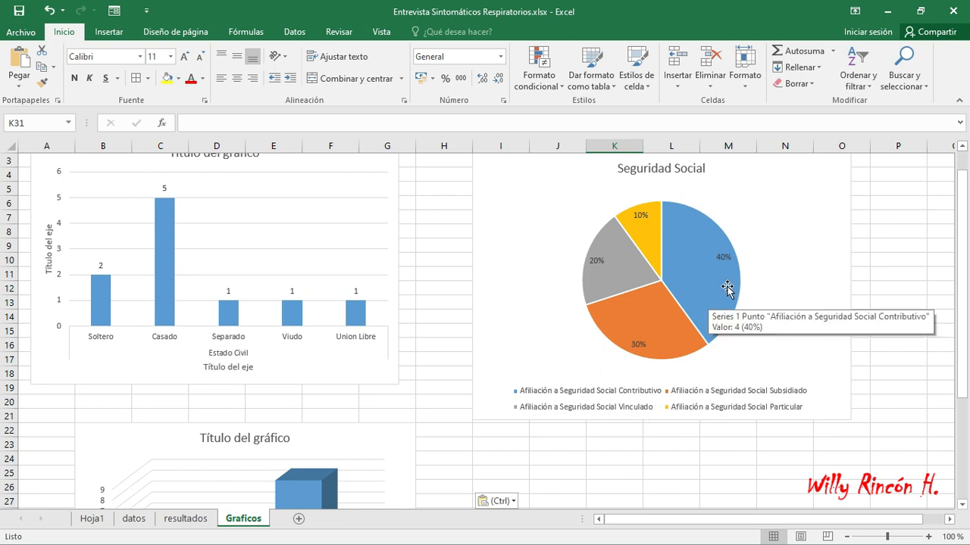
click(134, 519)
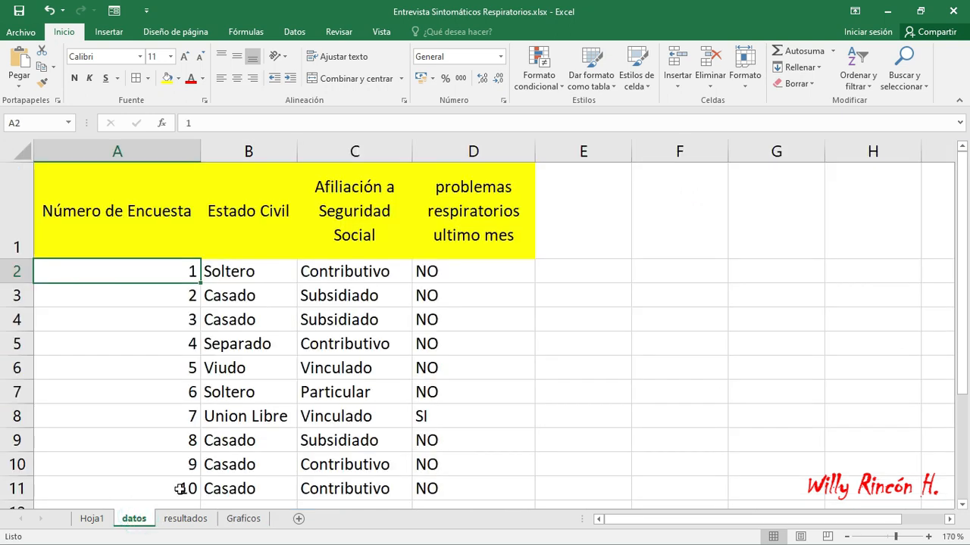
click(388, 273)
click(418, 276)
click(303, 292)
click(375, 343)
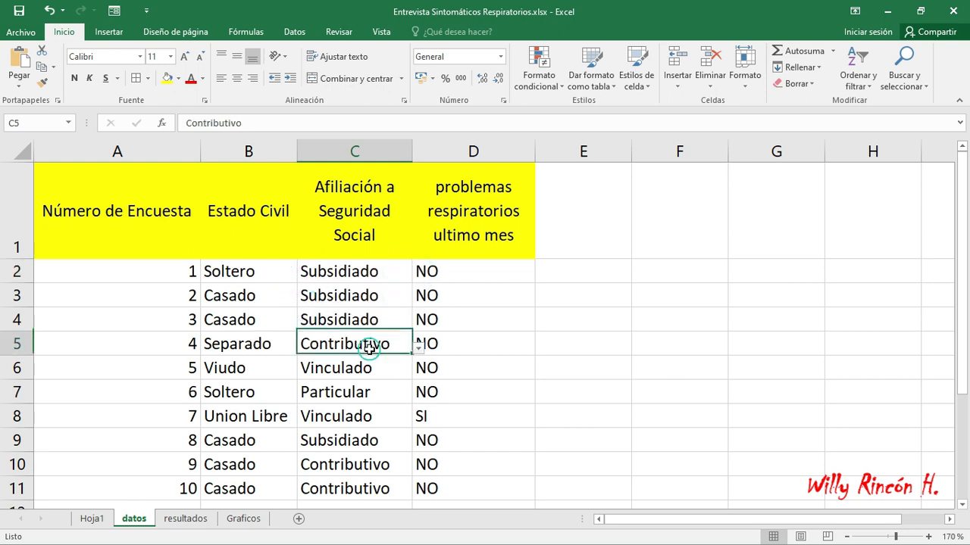
click(418, 347)
click(296, 380)
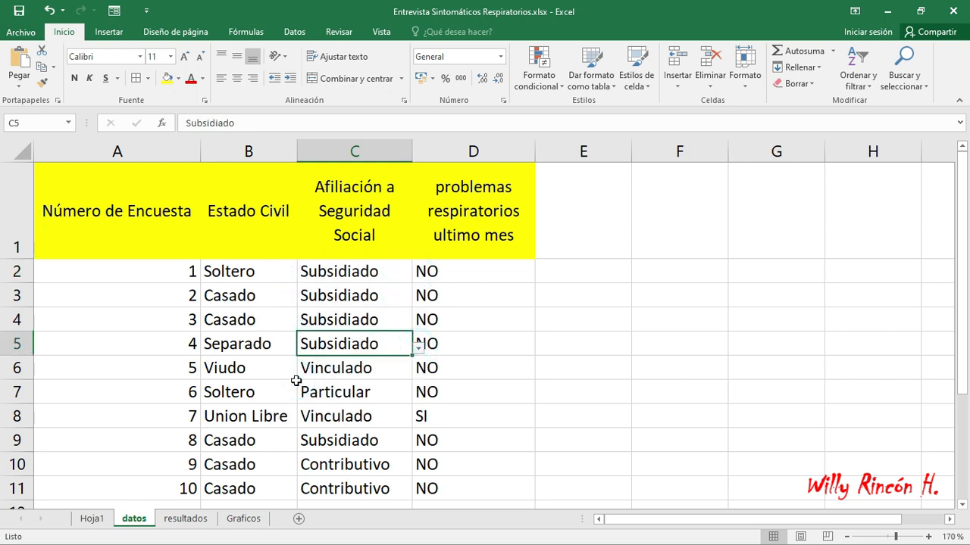
Check the Subsidiado count in G3 of resultados and the Seguridad Social pie chart on Graficos for the changed answers
click(186, 520)
click(536, 282)
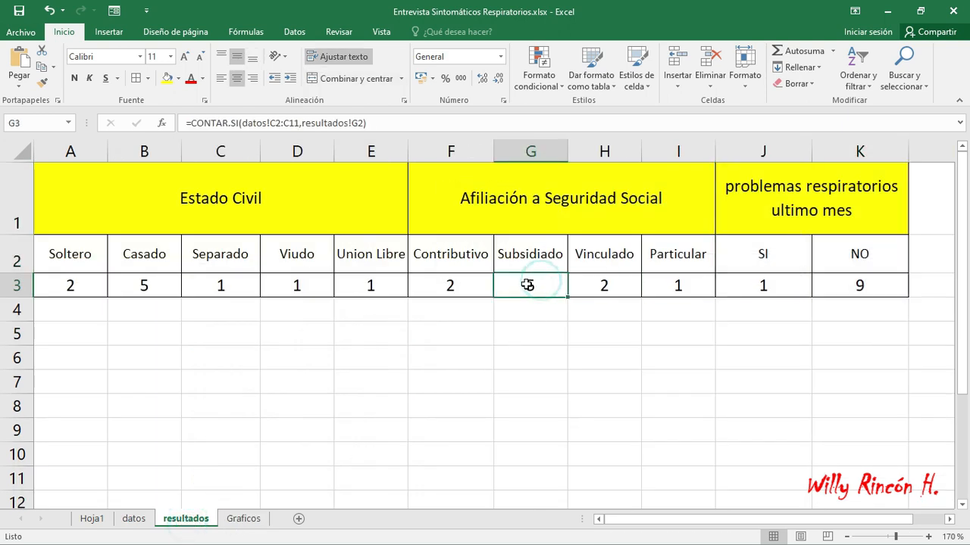
click(258, 518)
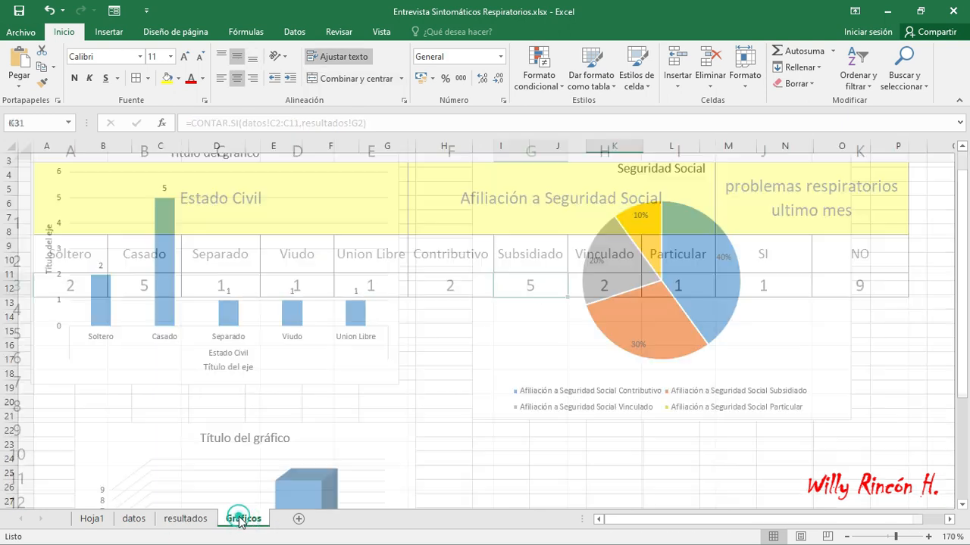